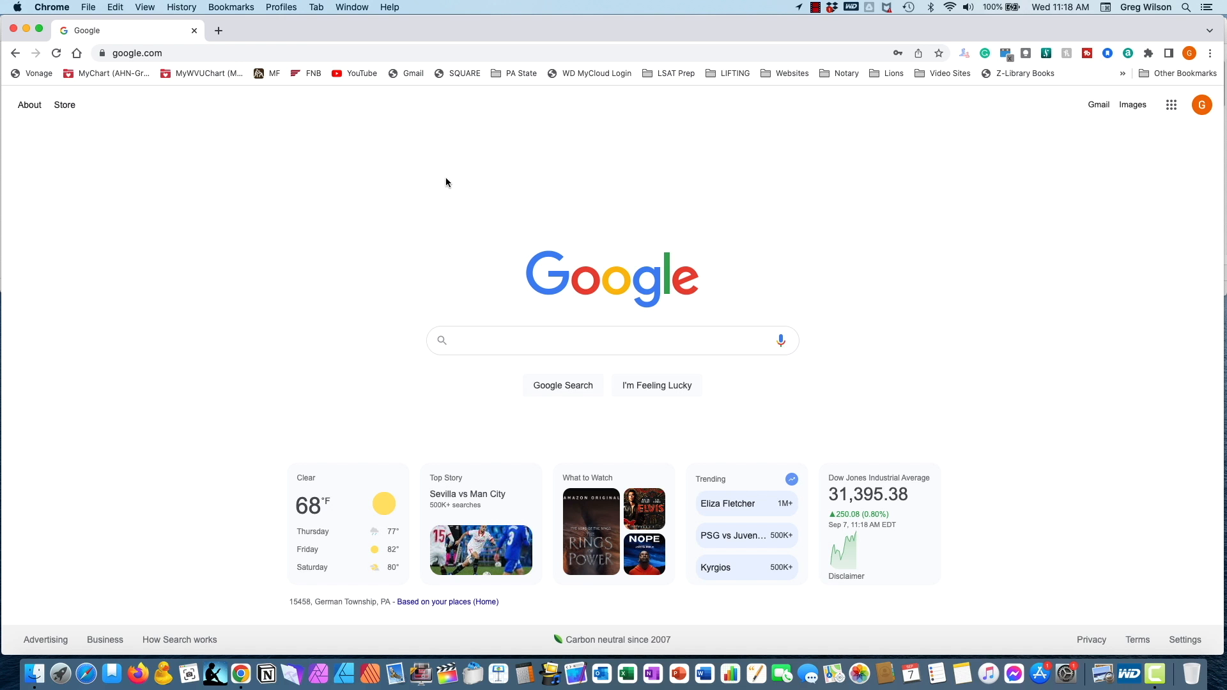
click(369, 52)
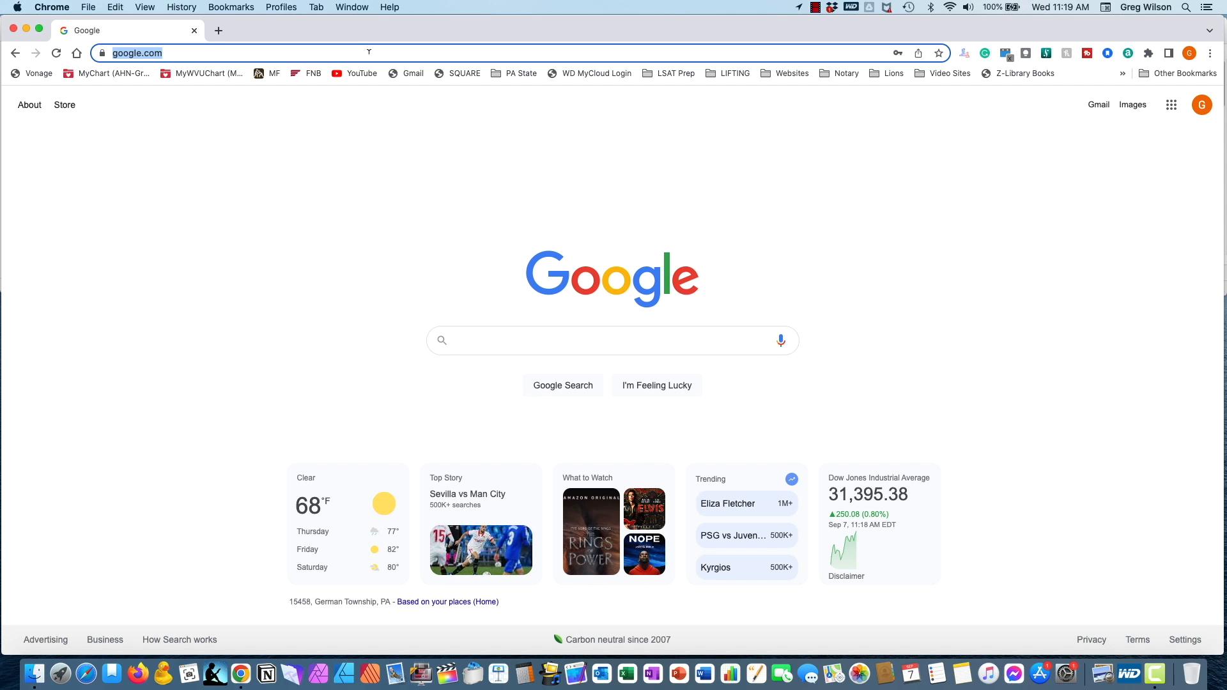
text(www.canva)
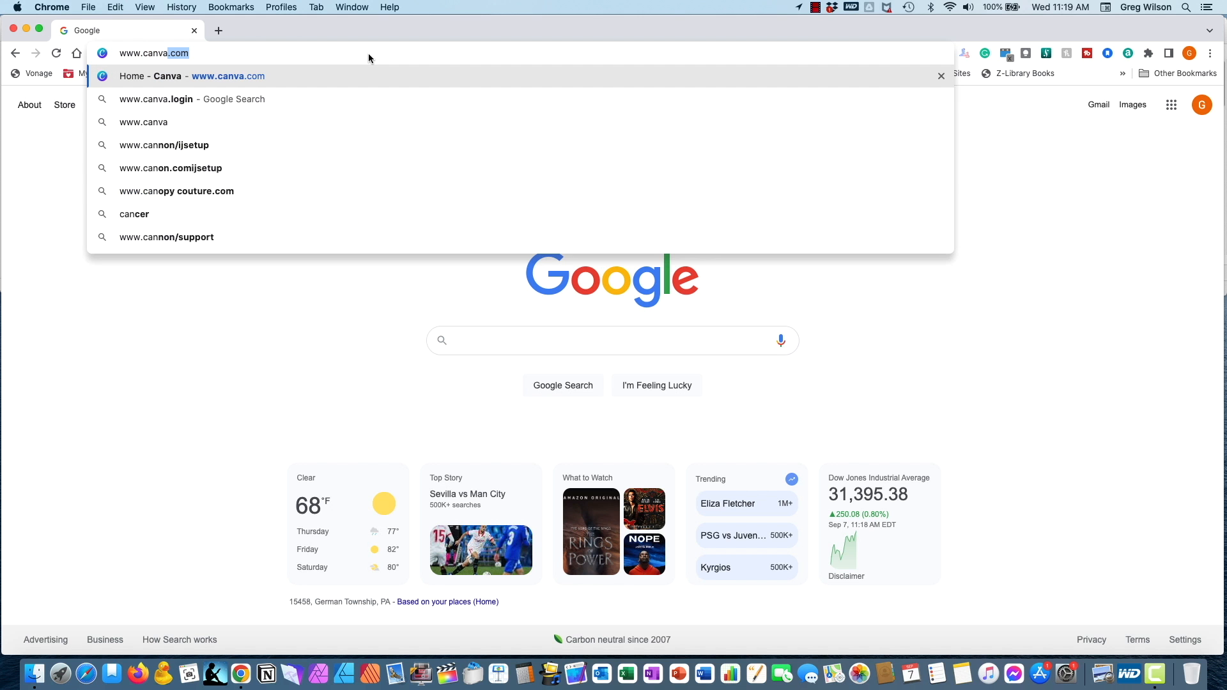
text(.com)
key(Return)
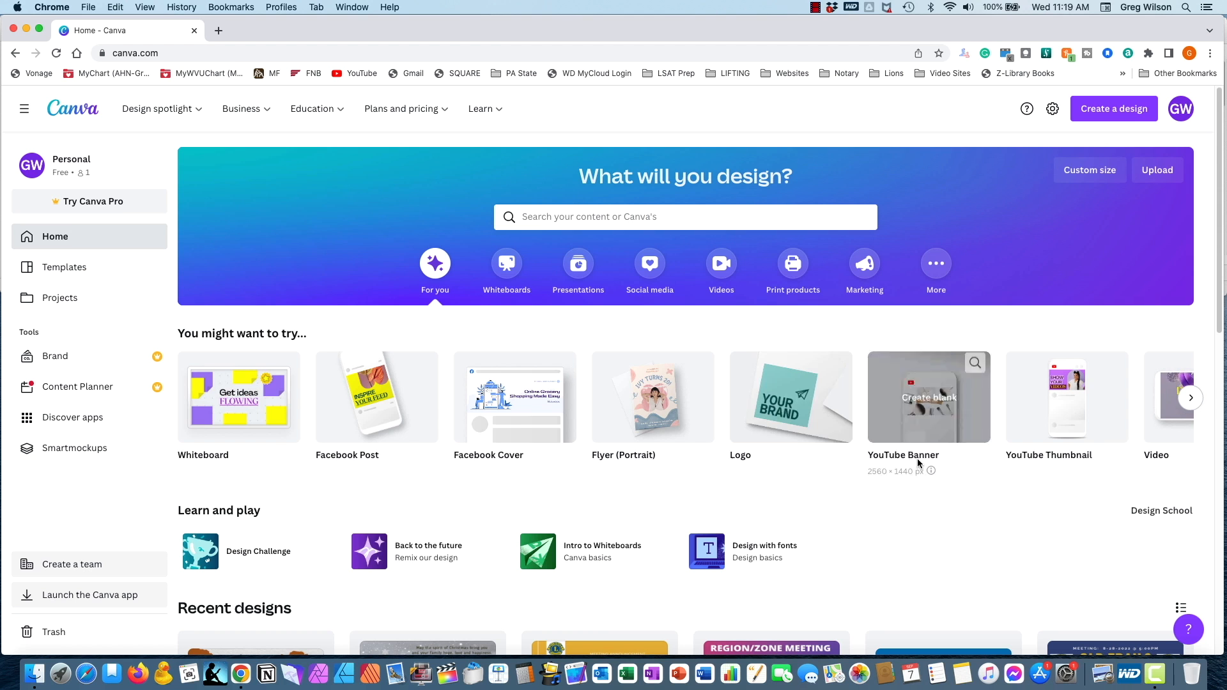
- Browse the suggested design types under "You might want to try..." and return to the start of the row
click(1190, 398)
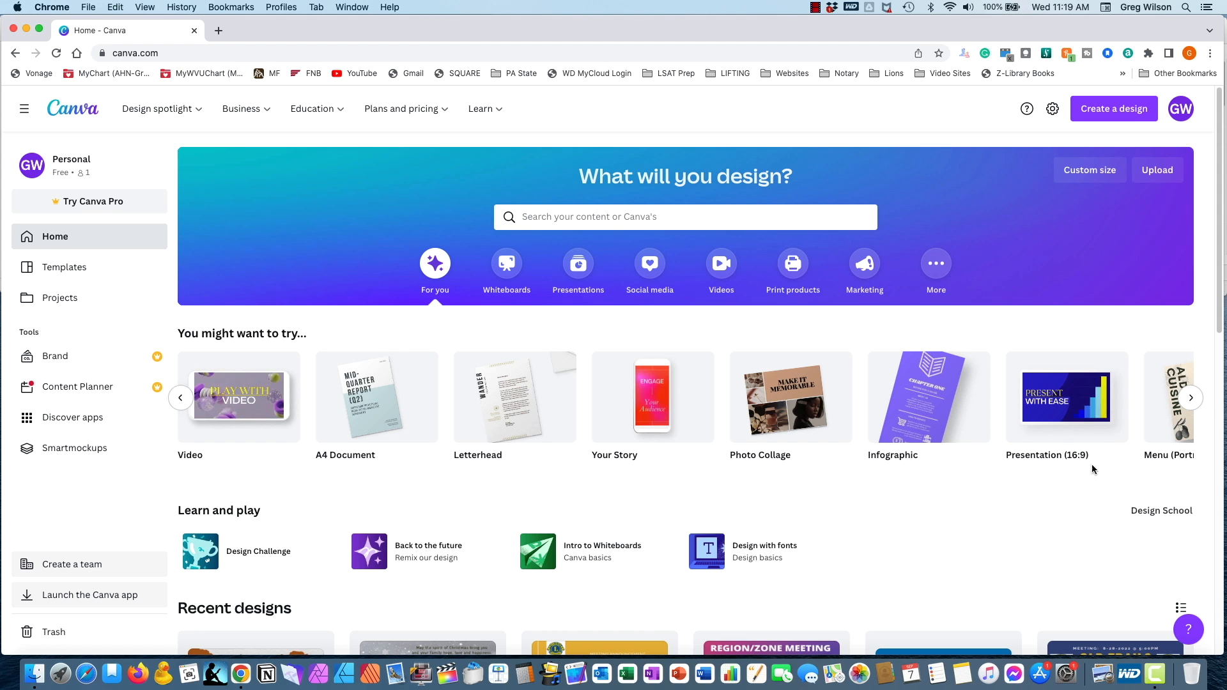
click(1191, 399)
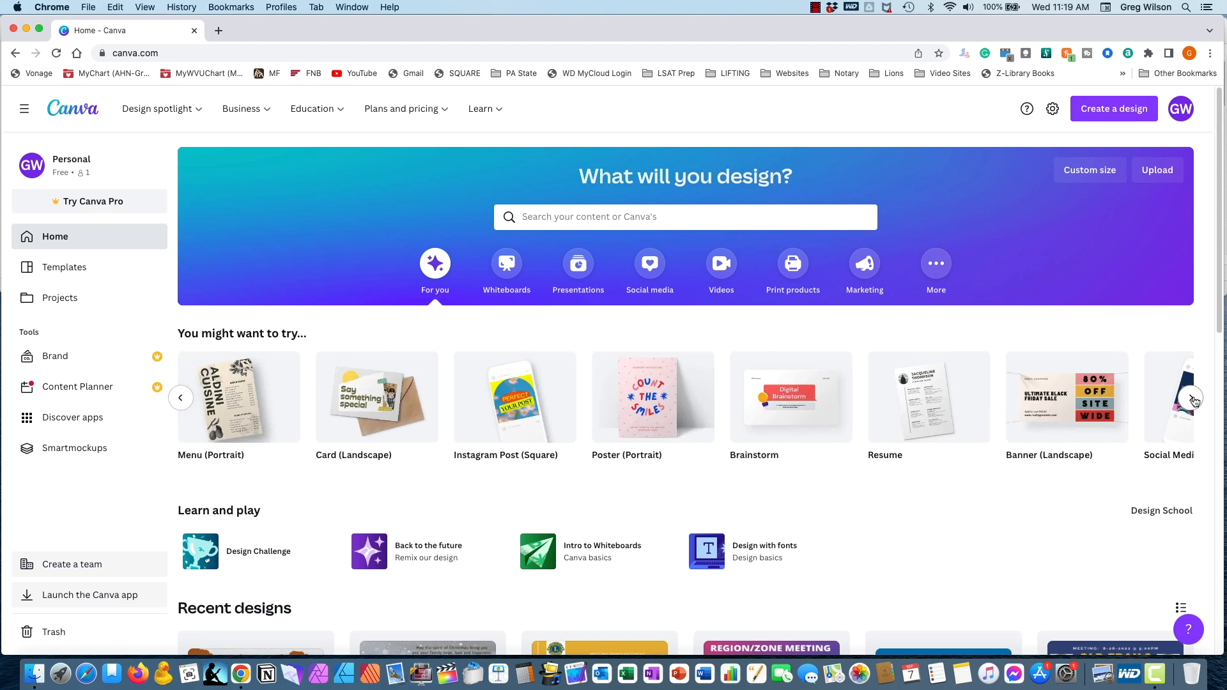
click(1192, 399)
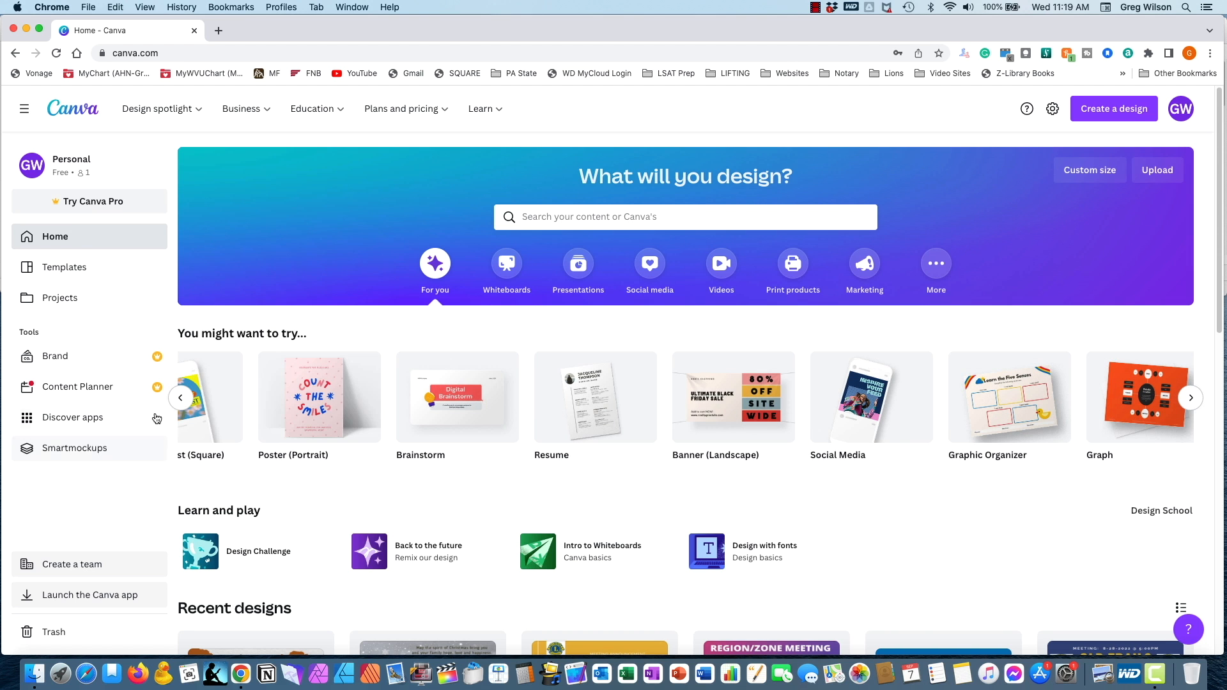
click(182, 399)
click(181, 399)
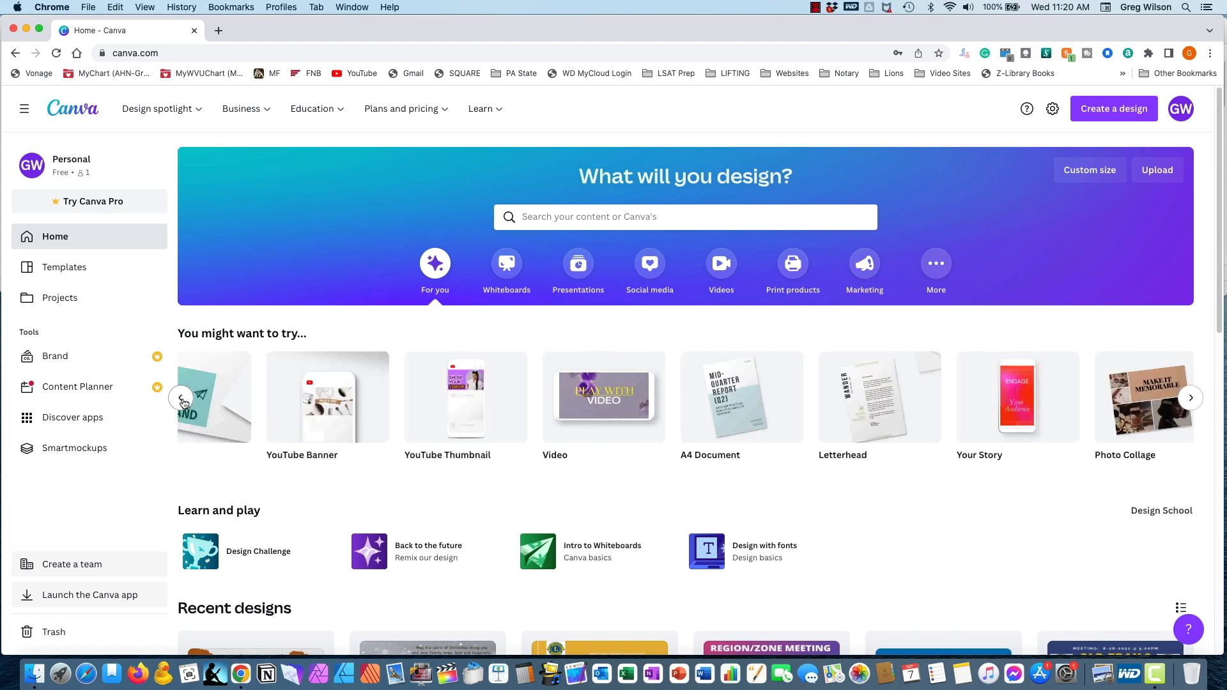
click(183, 400)
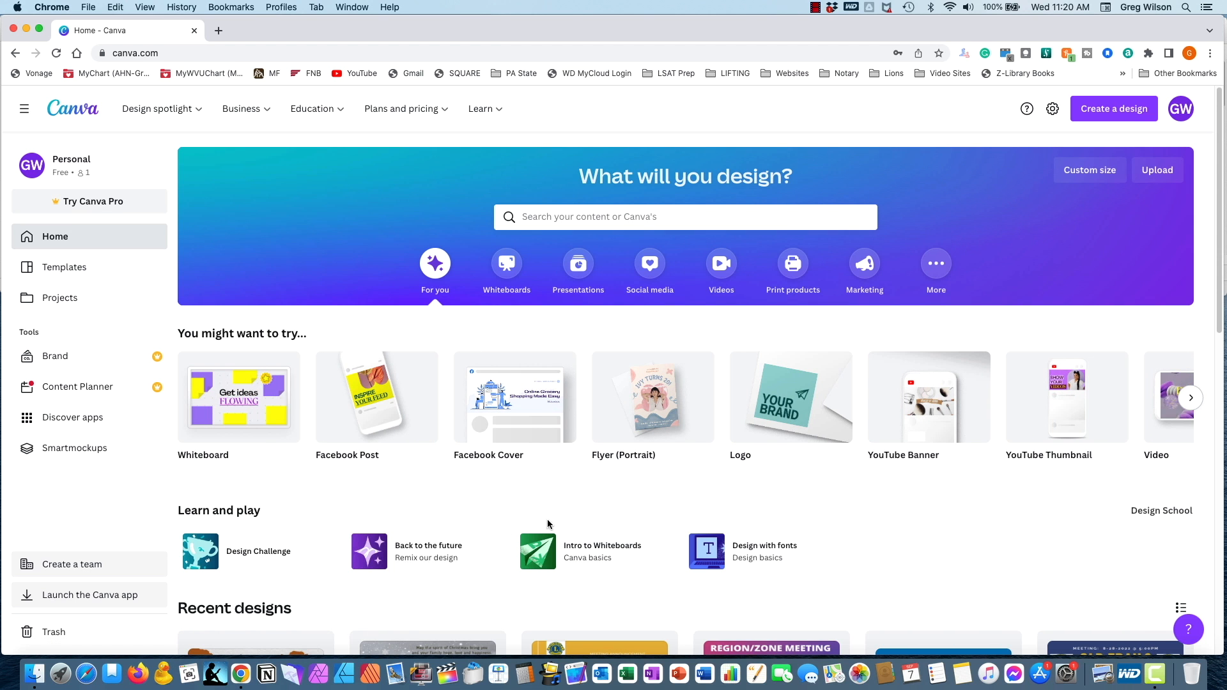
- Look through the recent designs on the home page down to the oldest one
scroll(848, 519, down, 1)
scroll(849, 520, up, 1)
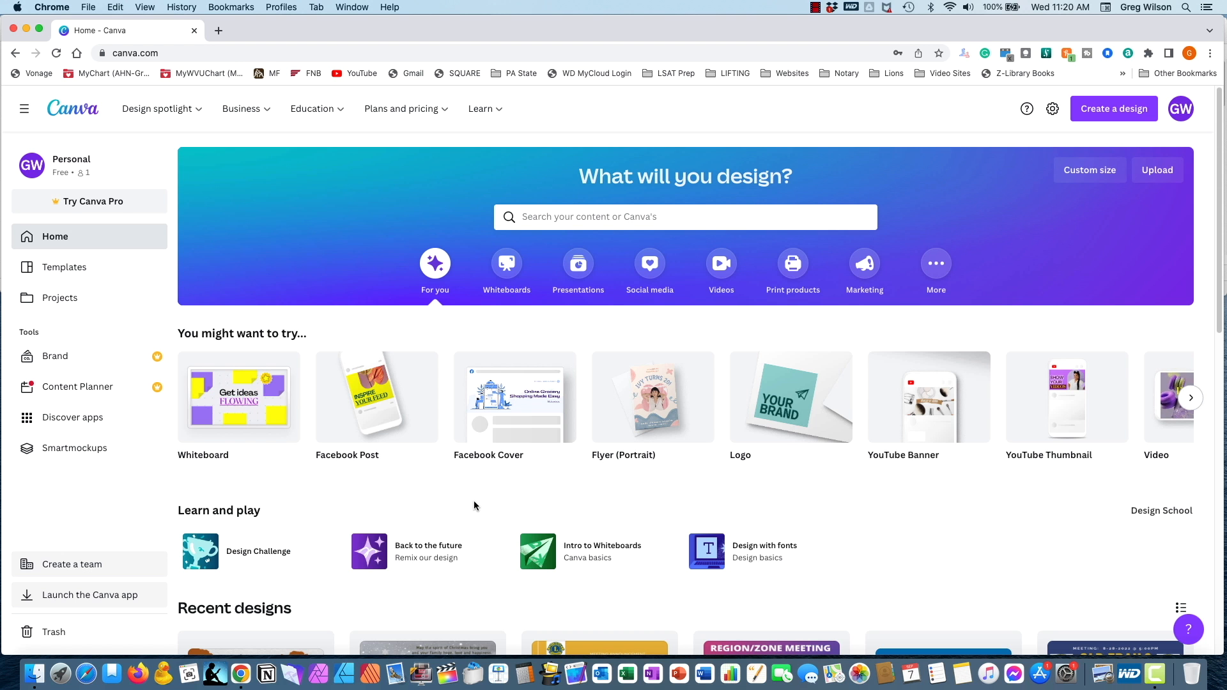
scroll(474, 501, down, 2)
scroll(474, 501, down, 6)
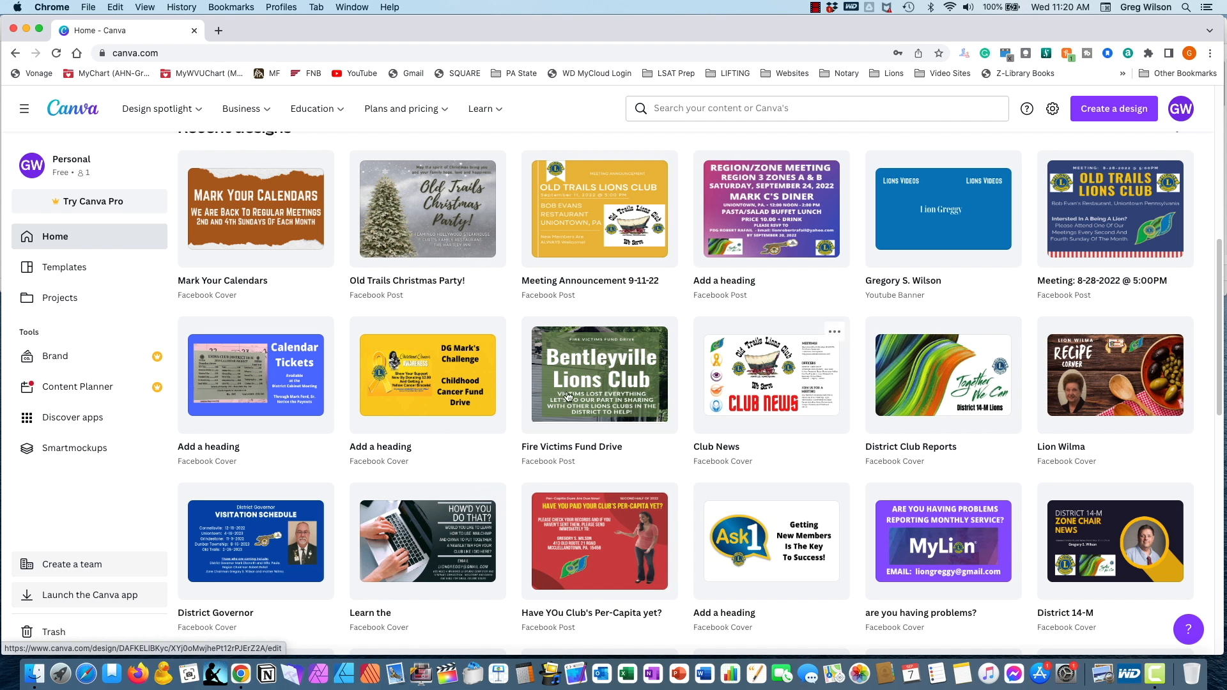
scroll(792, 514, down, 3)
scroll(792, 512, down, 7)
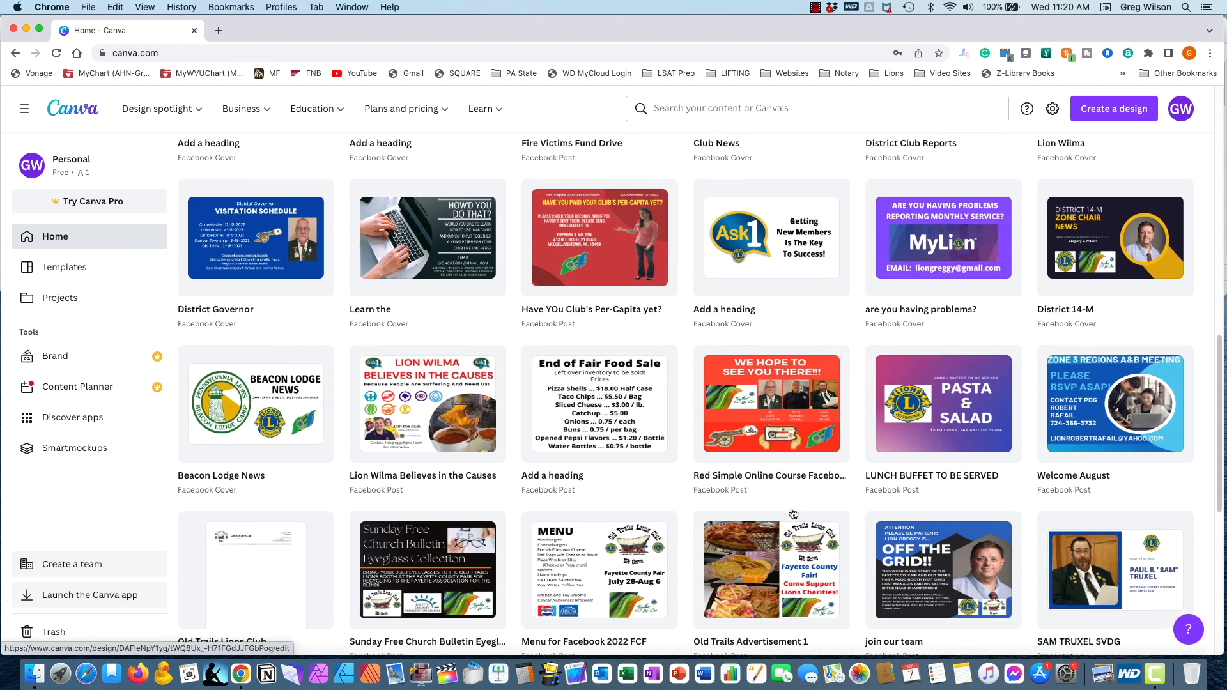
scroll(794, 514, down, 6)
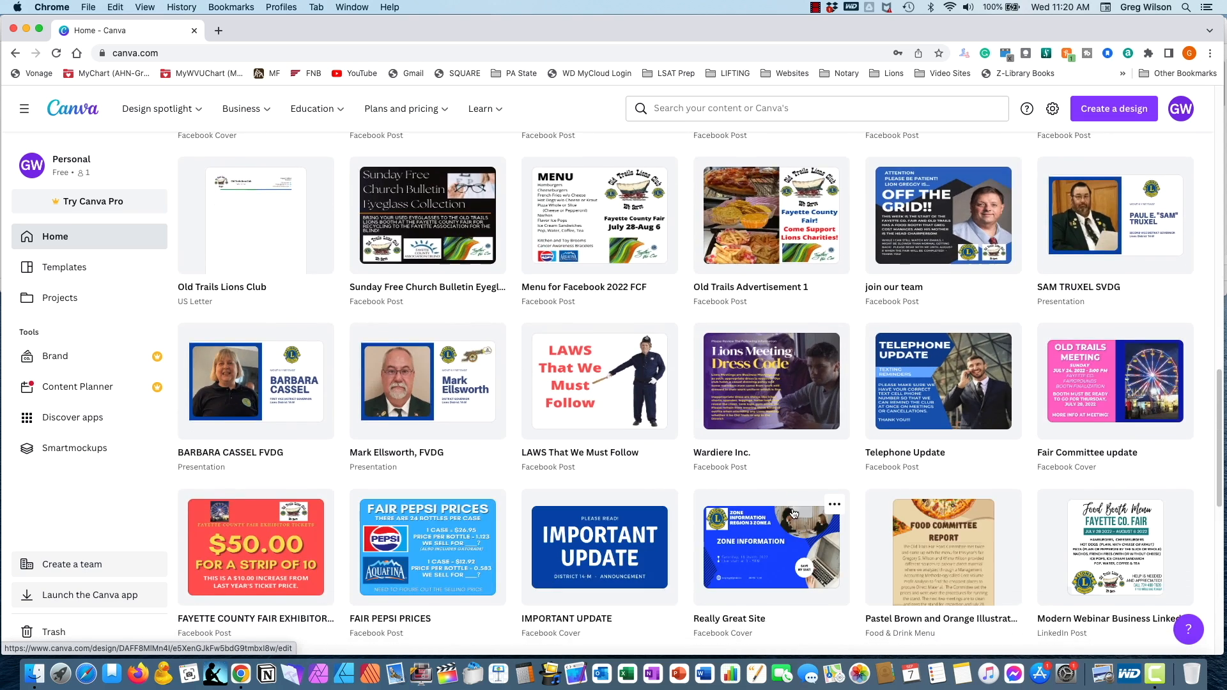
scroll(794, 514, down, 6)
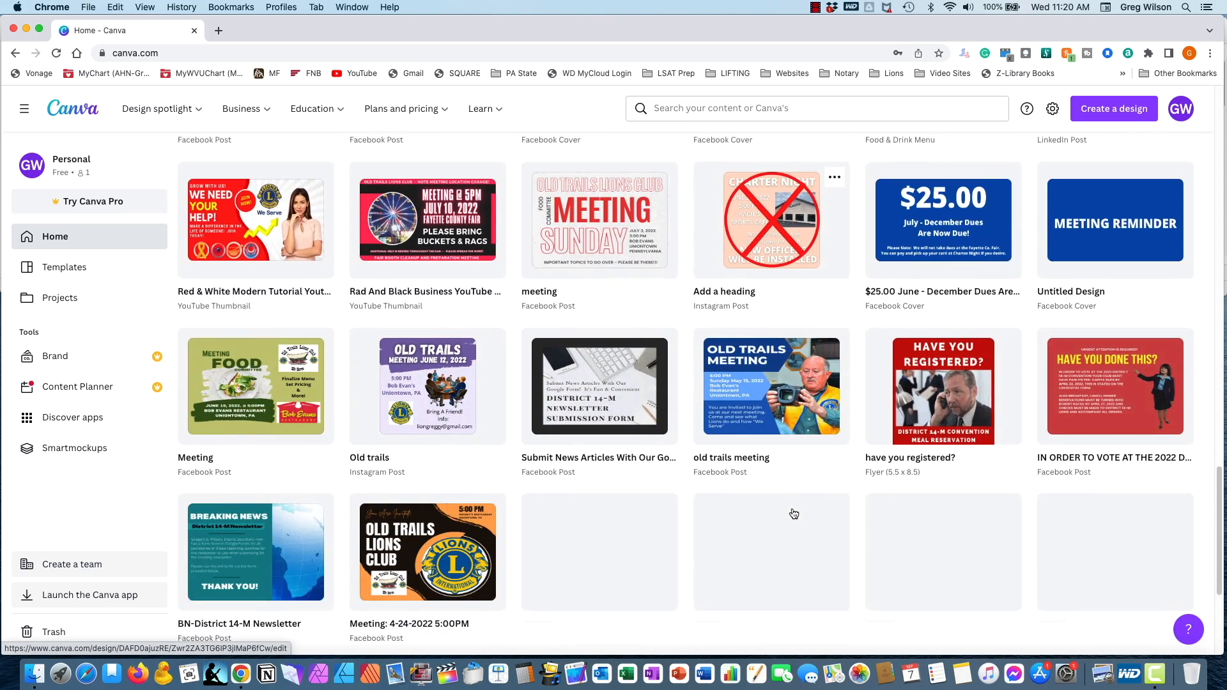
scroll(794, 513, down, 8)
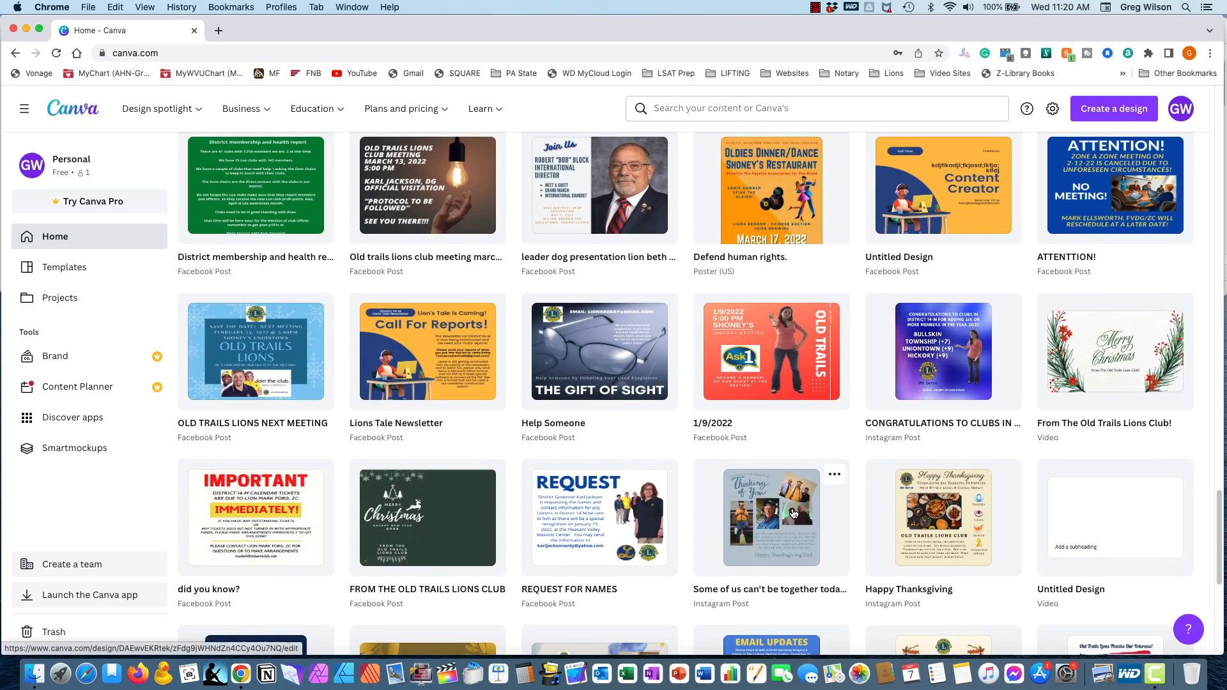
scroll(793, 514, down, 4)
scroll(792, 506, down, 3)
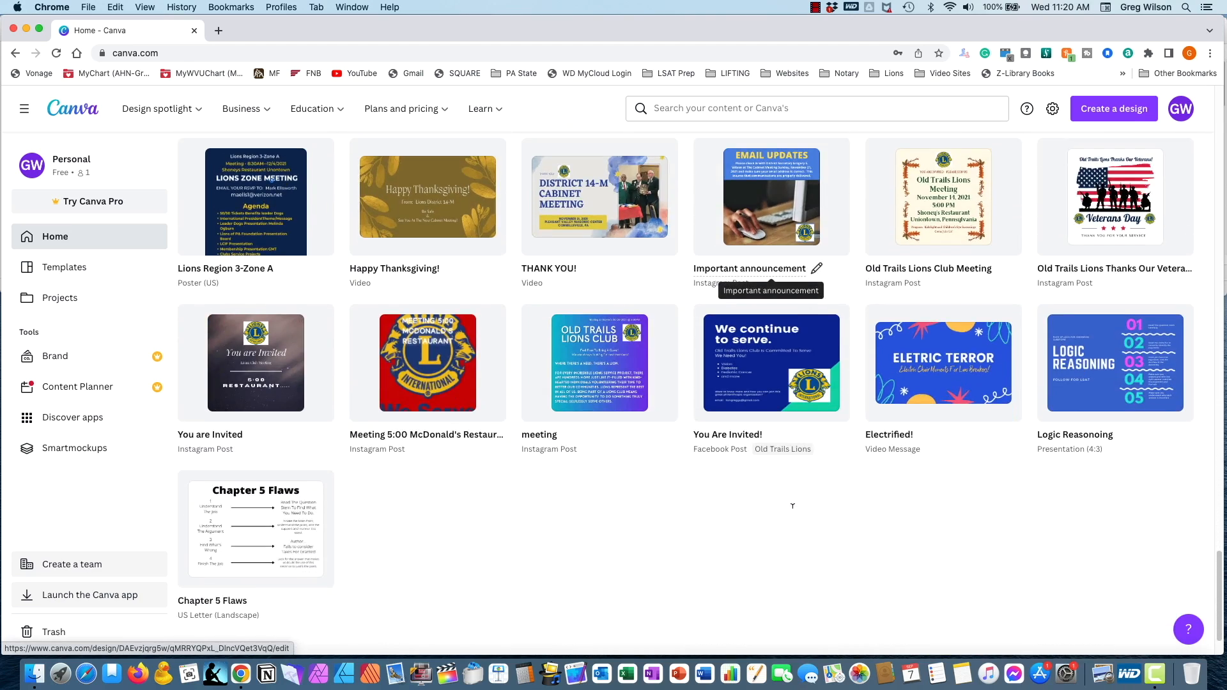
- Create a blank Facebook Post design from the suggested design types
scroll(792, 512, up, 20)
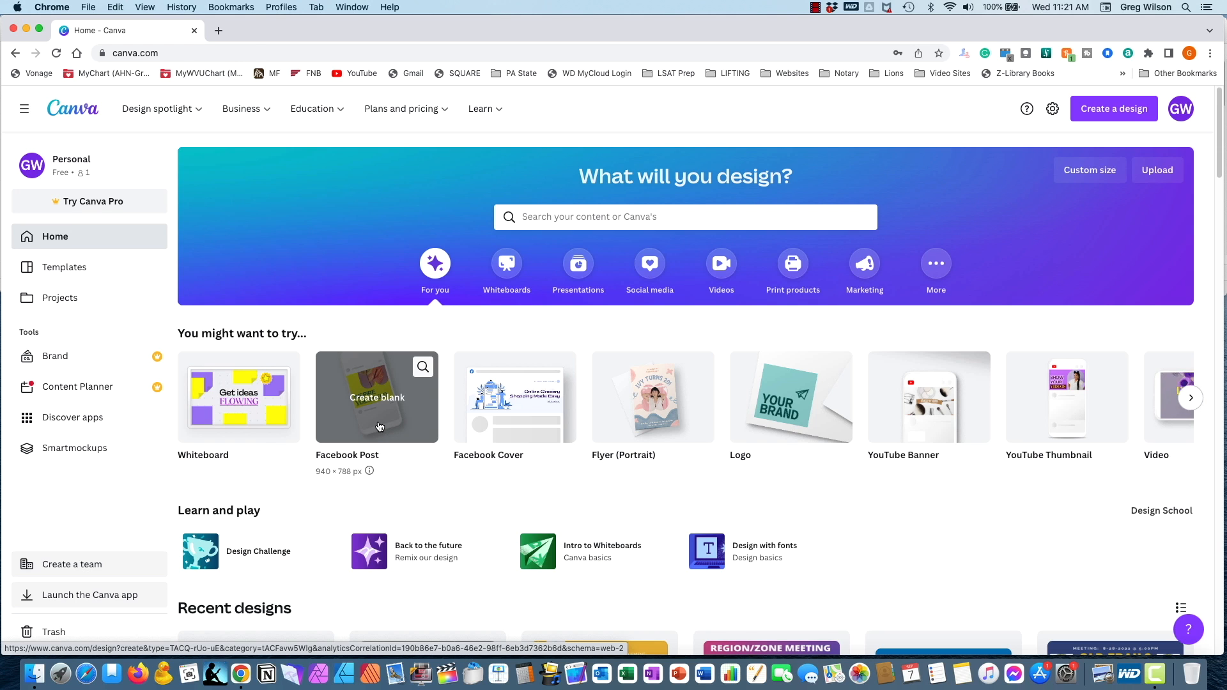
click(379, 426)
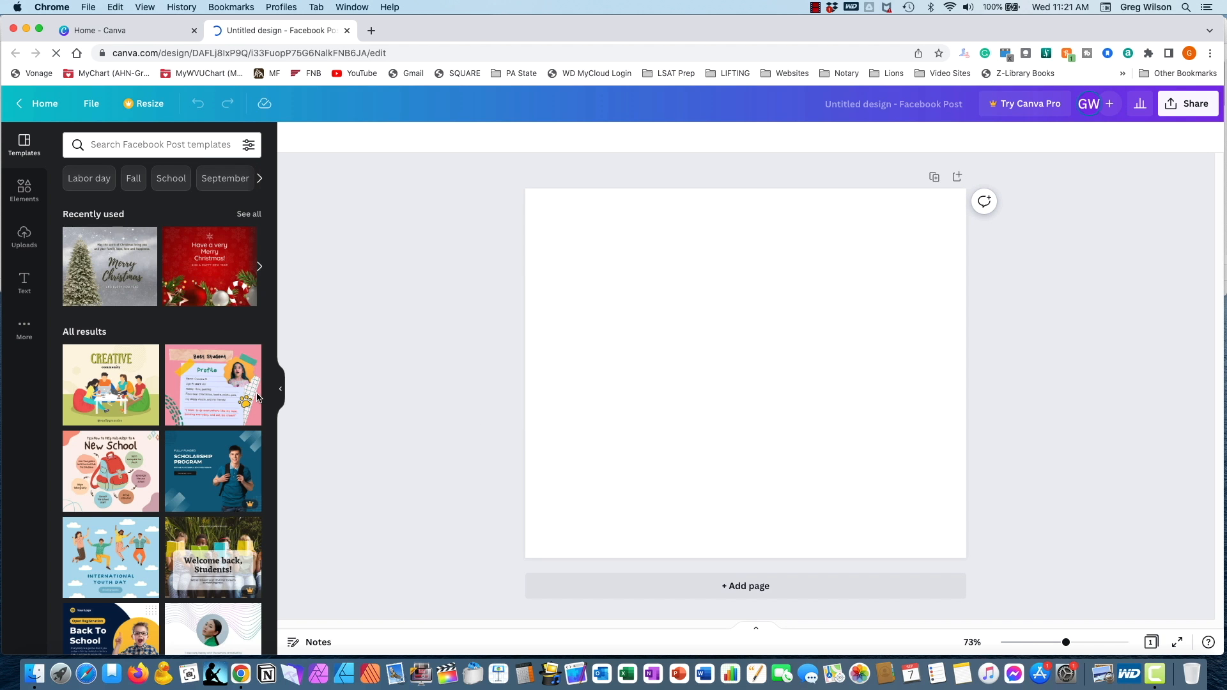
- Look through the range of available Facebook Post templates and return to the start of the list
scroll(183, 429, down, 15)
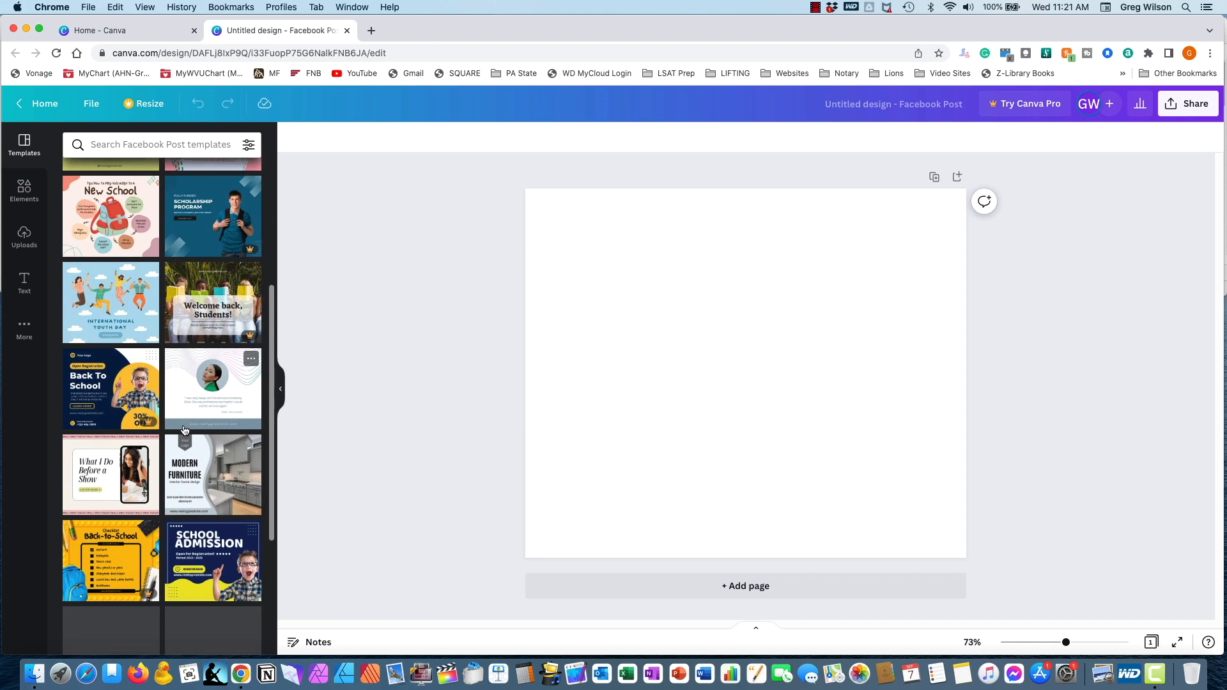
scroll(183, 430, down, 5)
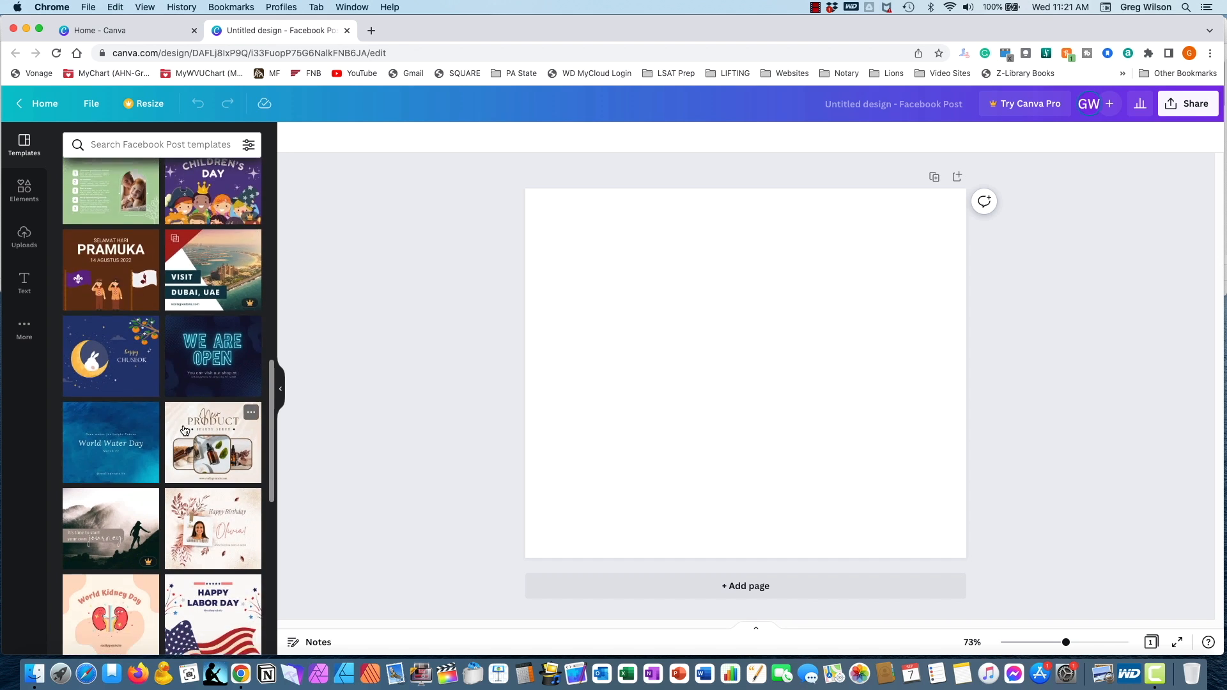
scroll(184, 430, down, 6)
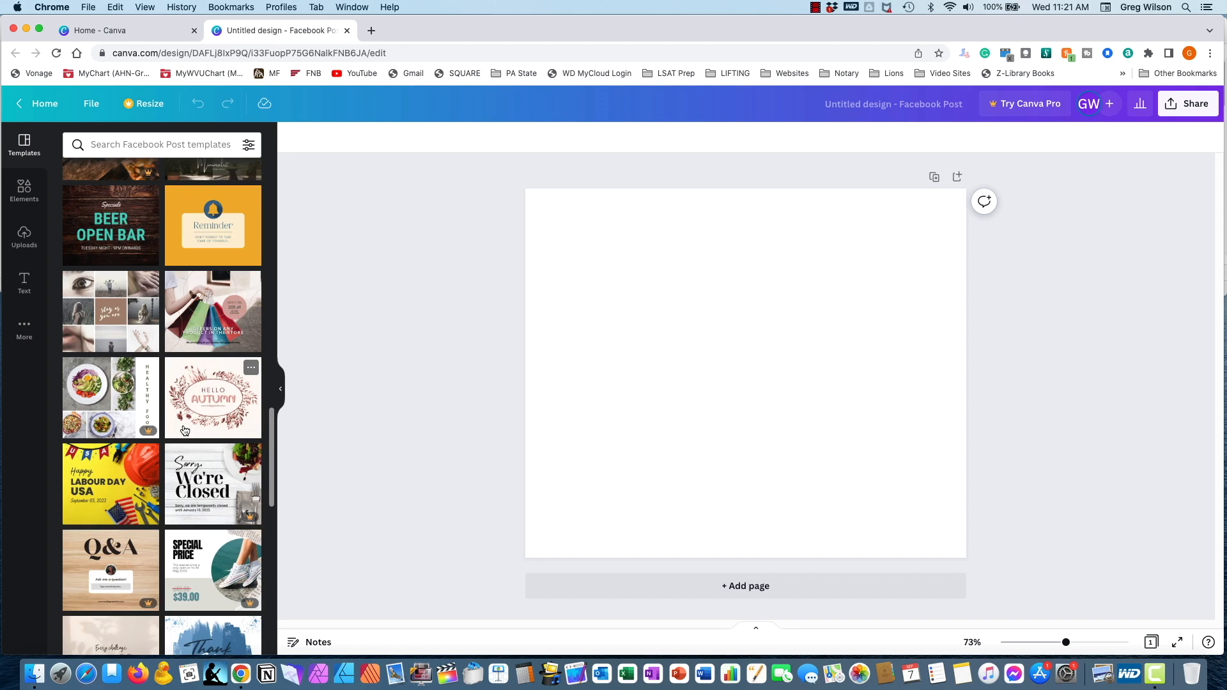
scroll(184, 430, down, 5)
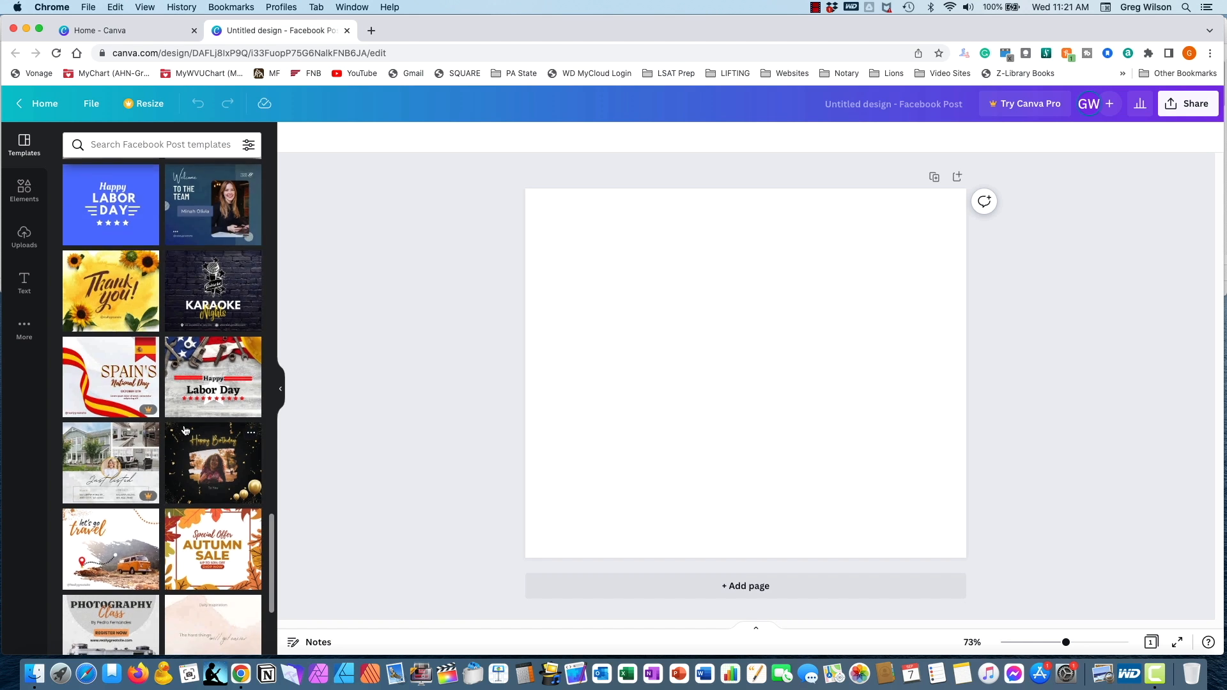
scroll(184, 430, down, 3)
scroll(184, 430, down, 4)
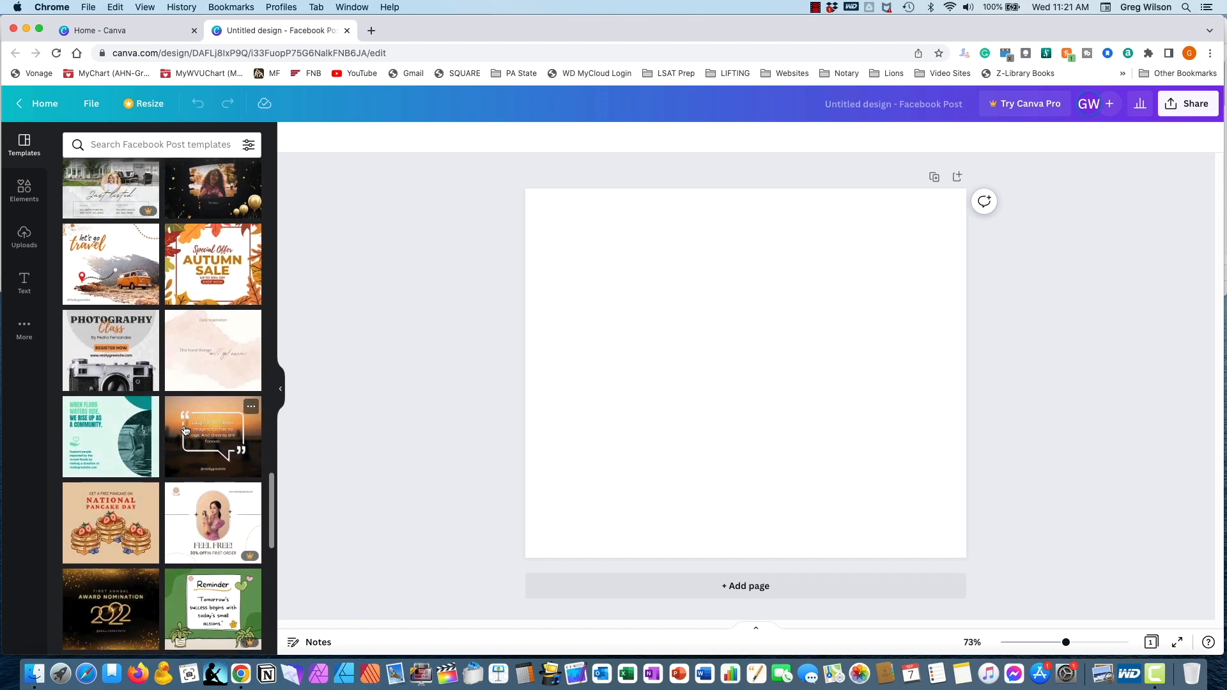
scroll(186, 430, down, 3)
scroll(186, 428, down, 4)
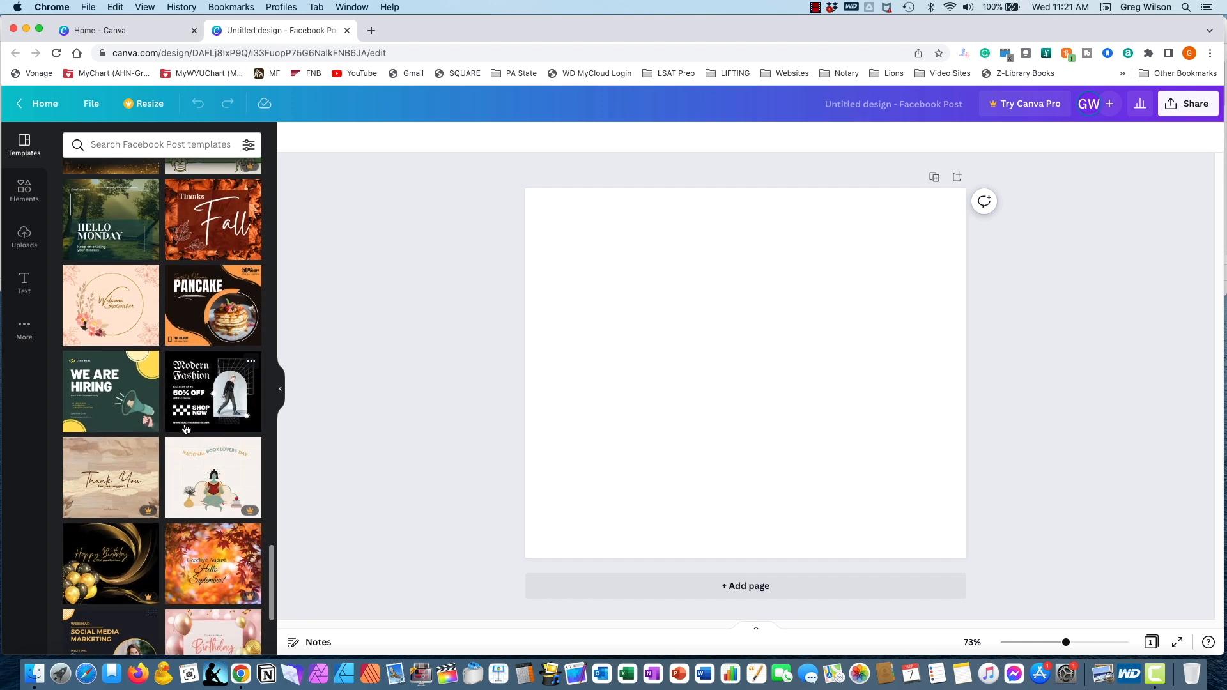
scroll(186, 428, down, 5)
scroll(186, 429, up, 15)
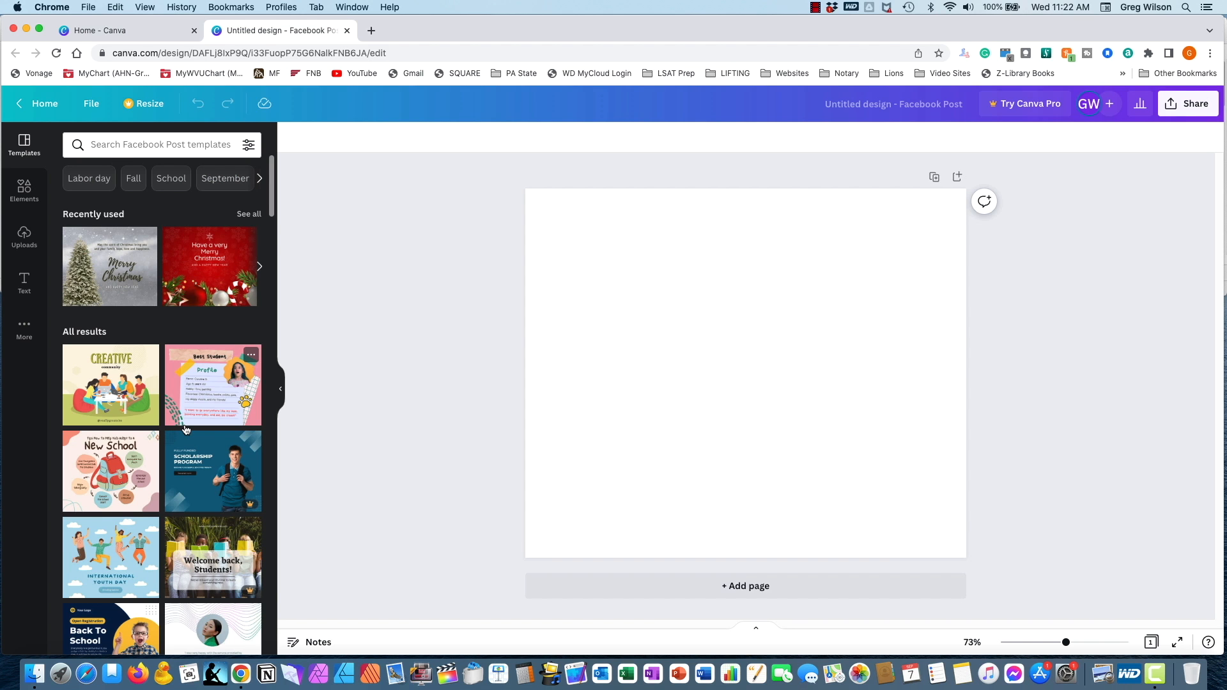
- Examine which Facebook Post templates carry the crown mark for Pro
scroll(186, 429, down, 3)
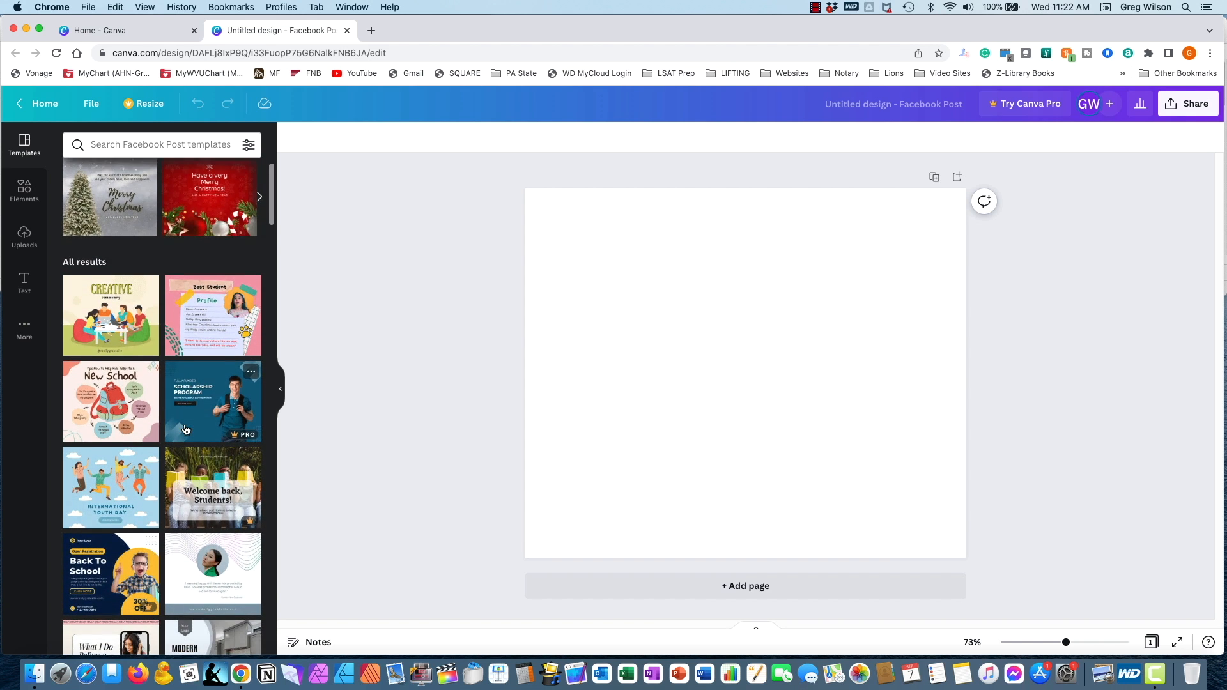
scroll(186, 429, down, 3)
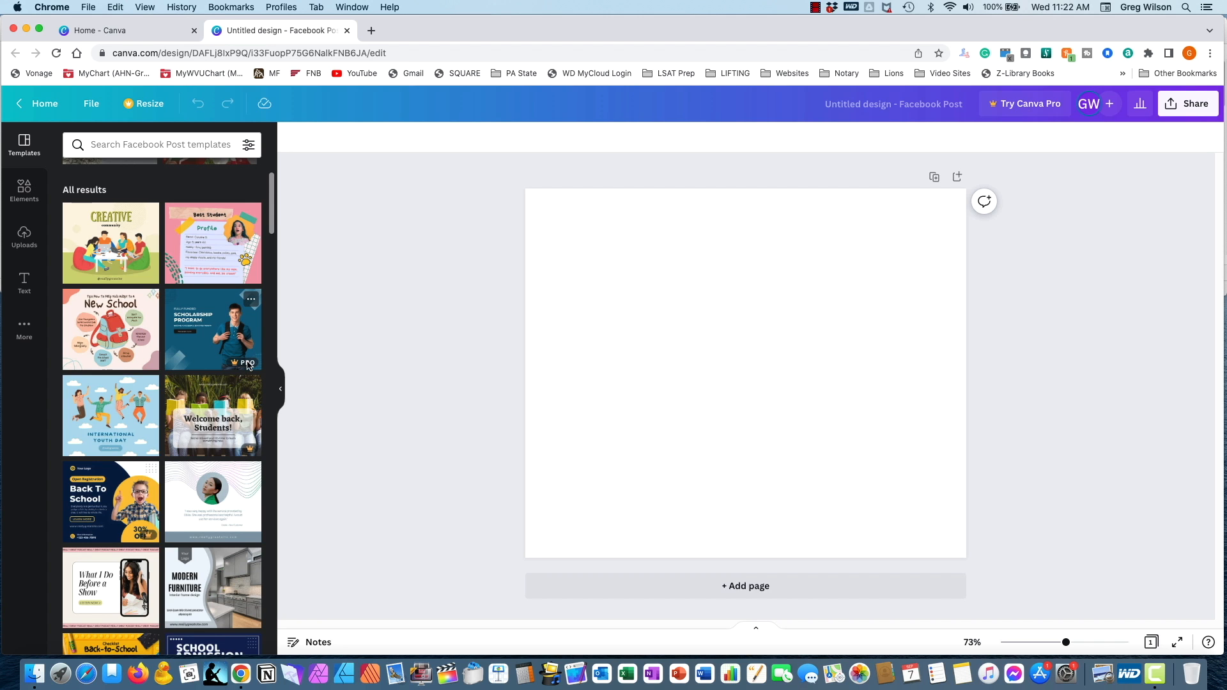
scroll(246, 371, down, 3)
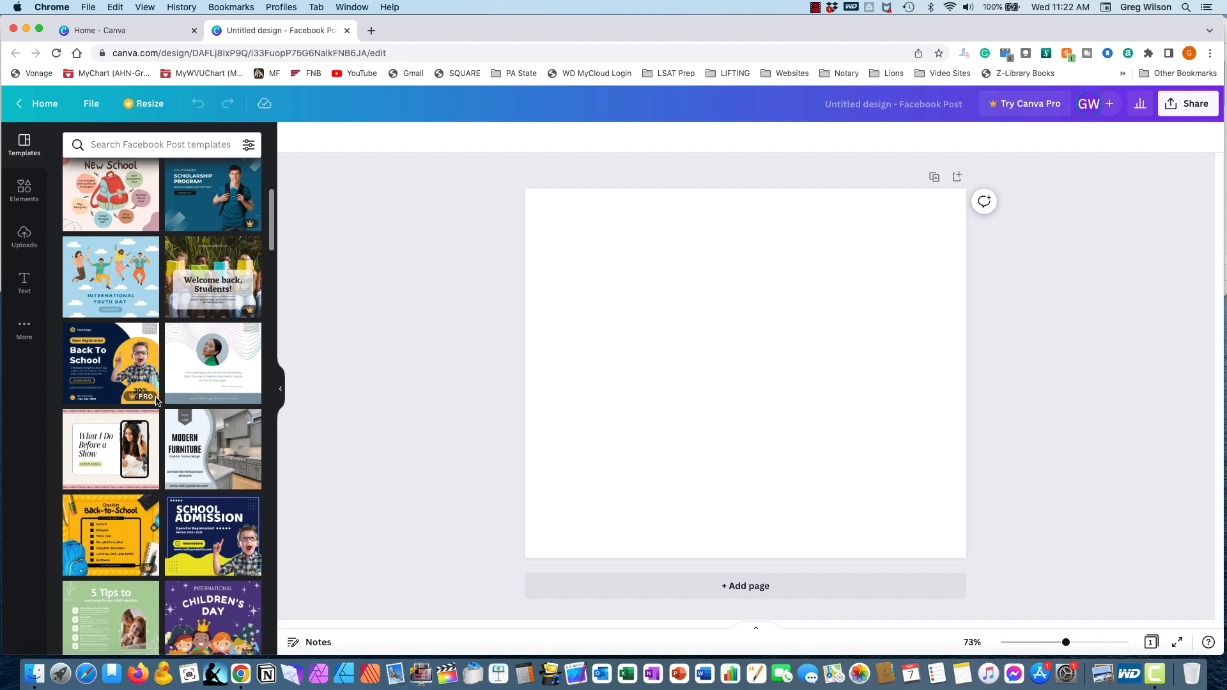
scroll(249, 488, down, 4)
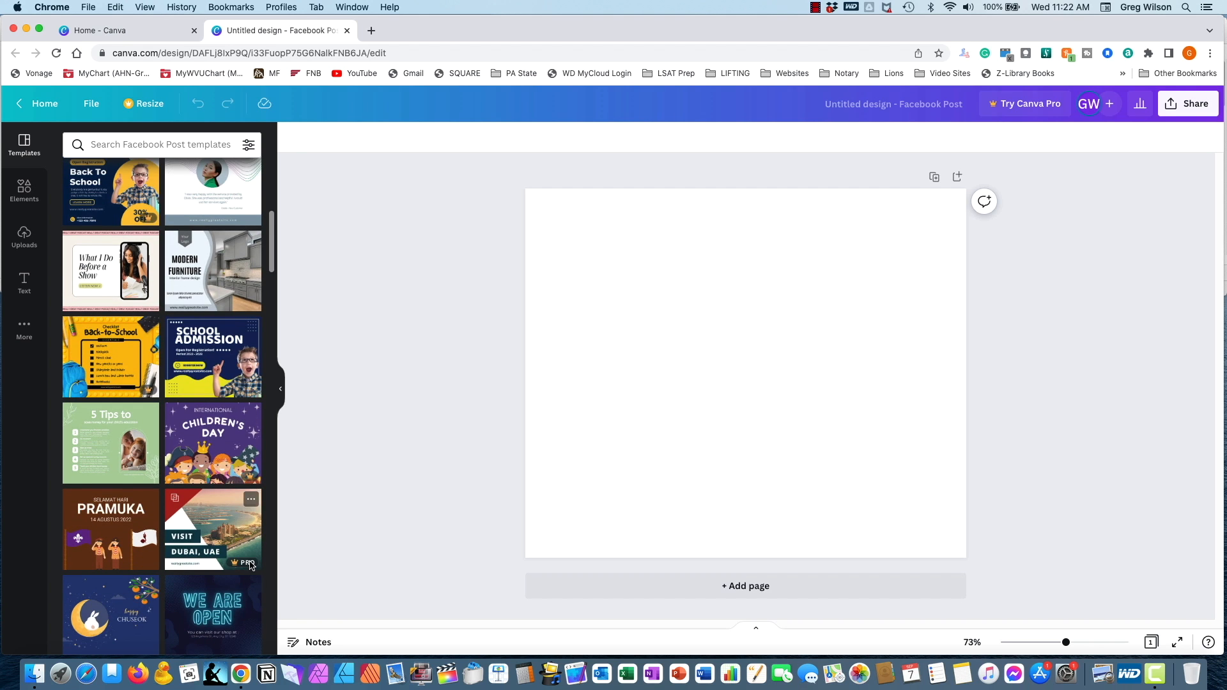
scroll(192, 446, up, 10)
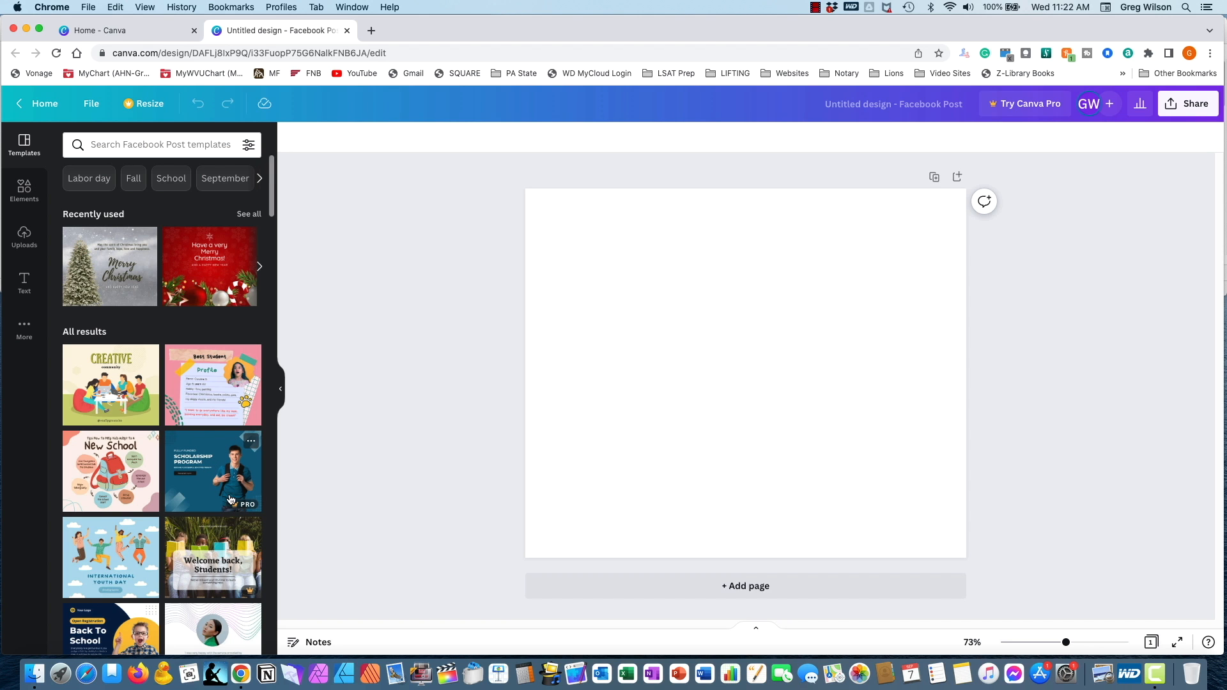
- Browse further through the Facebook Post templates, comparing the free designs with the Pro ones
scroll(225, 496, down, 3)
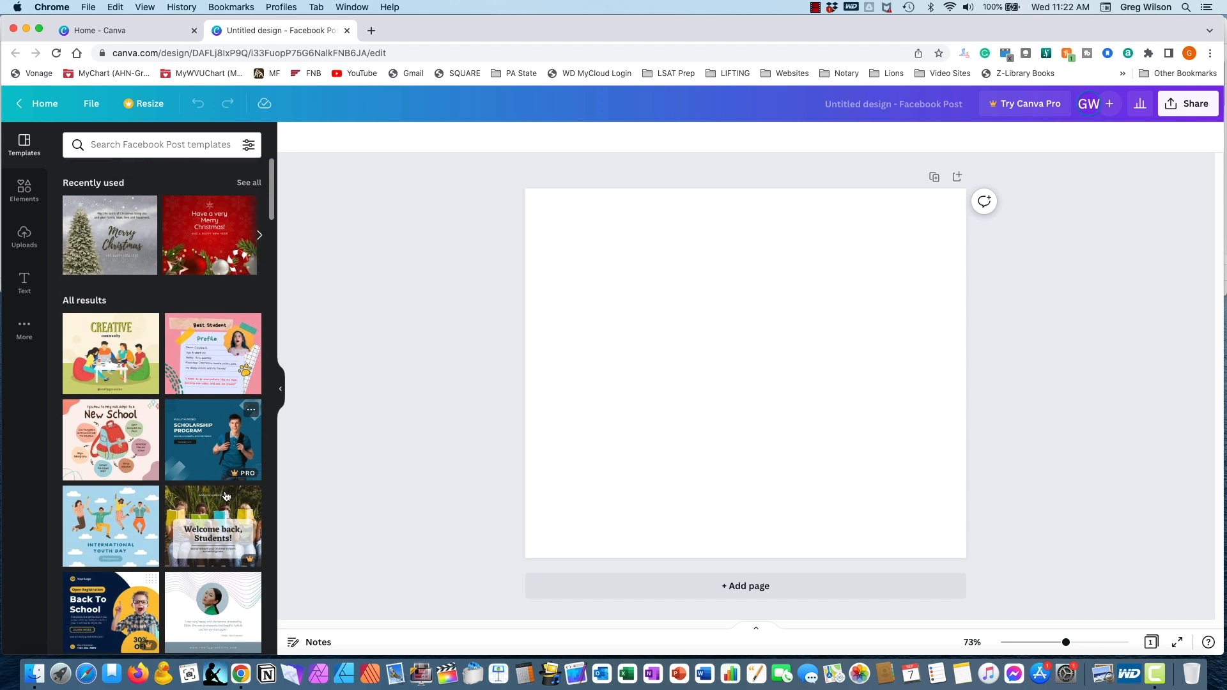
scroll(226, 496, down, 3)
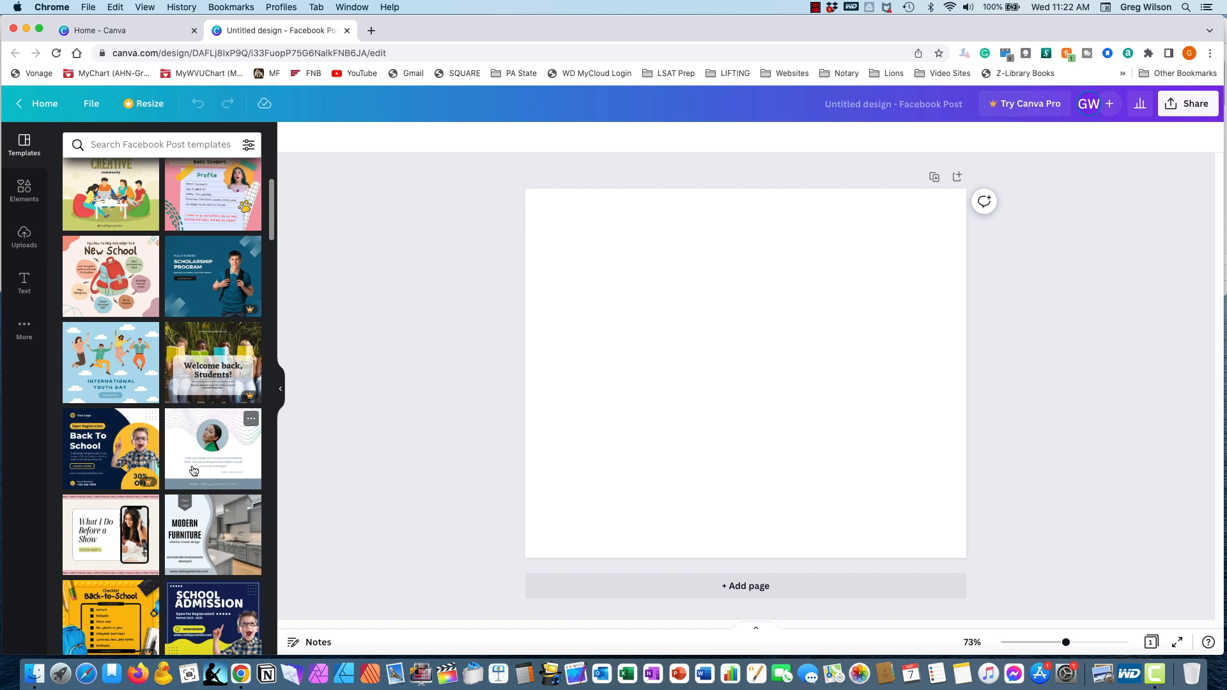
scroll(195, 471, down, 3)
scroll(195, 471, down, 1)
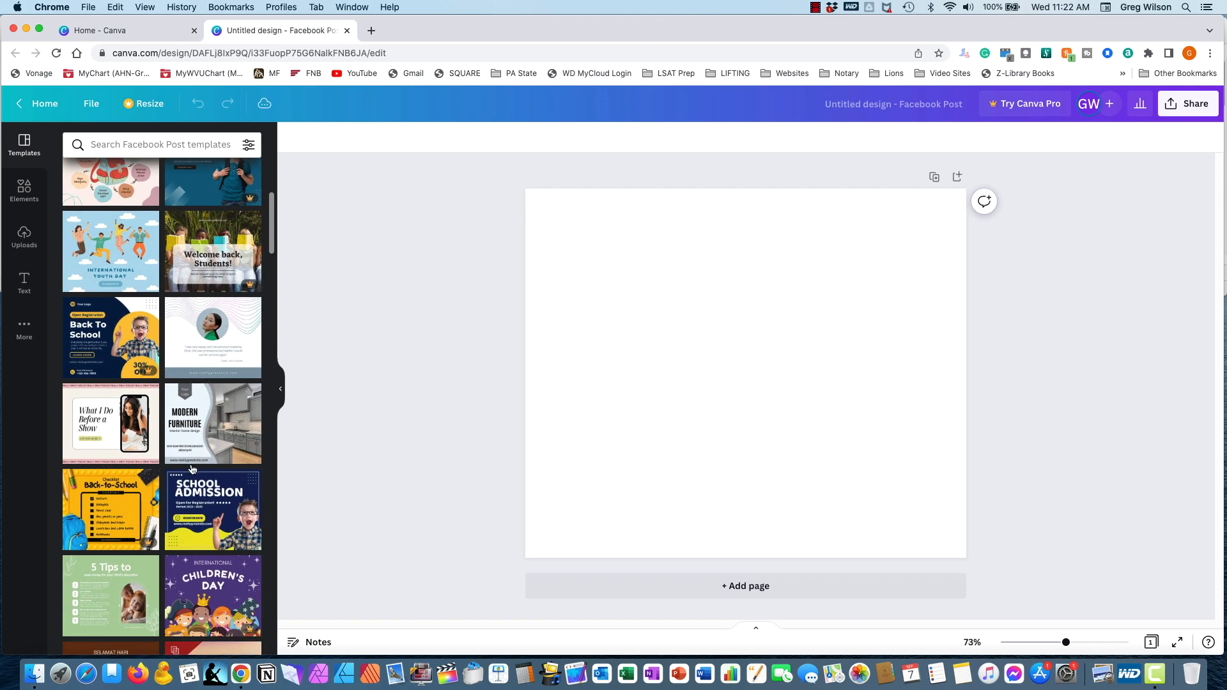
scroll(194, 465, down, 5)
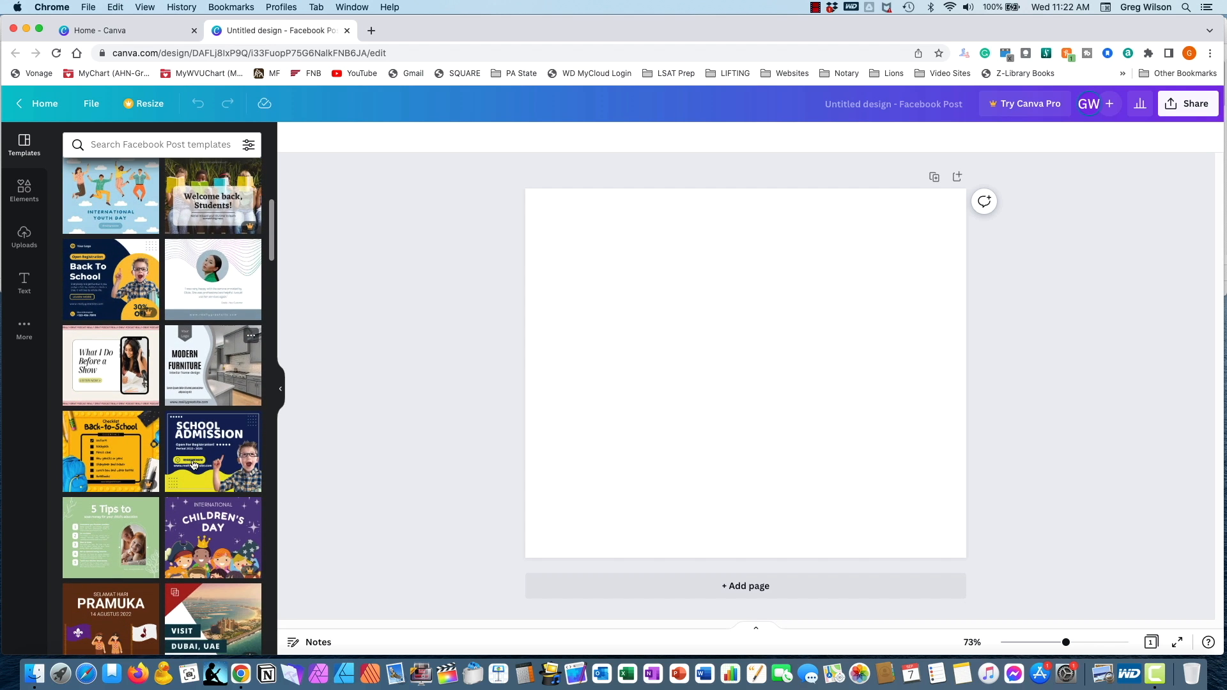
scroll(194, 465, down, 4)
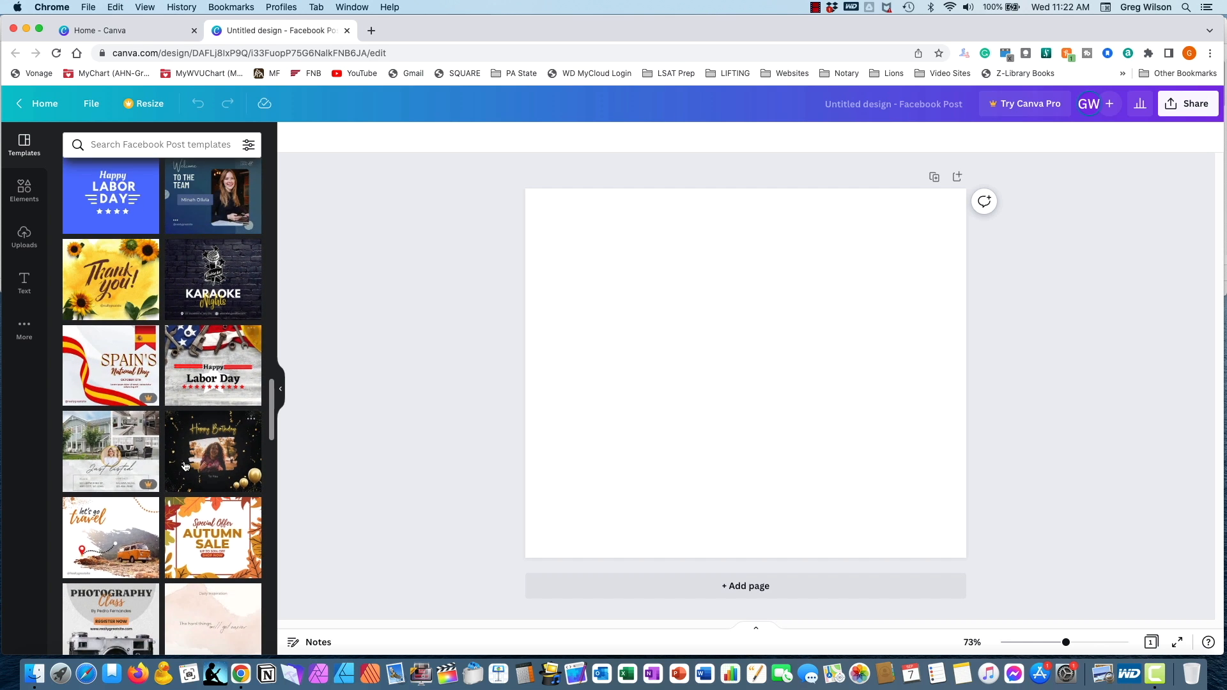
scroll(185, 466, down, 5)
scroll(183, 464, down, 6)
scroll(182, 465, down, 5)
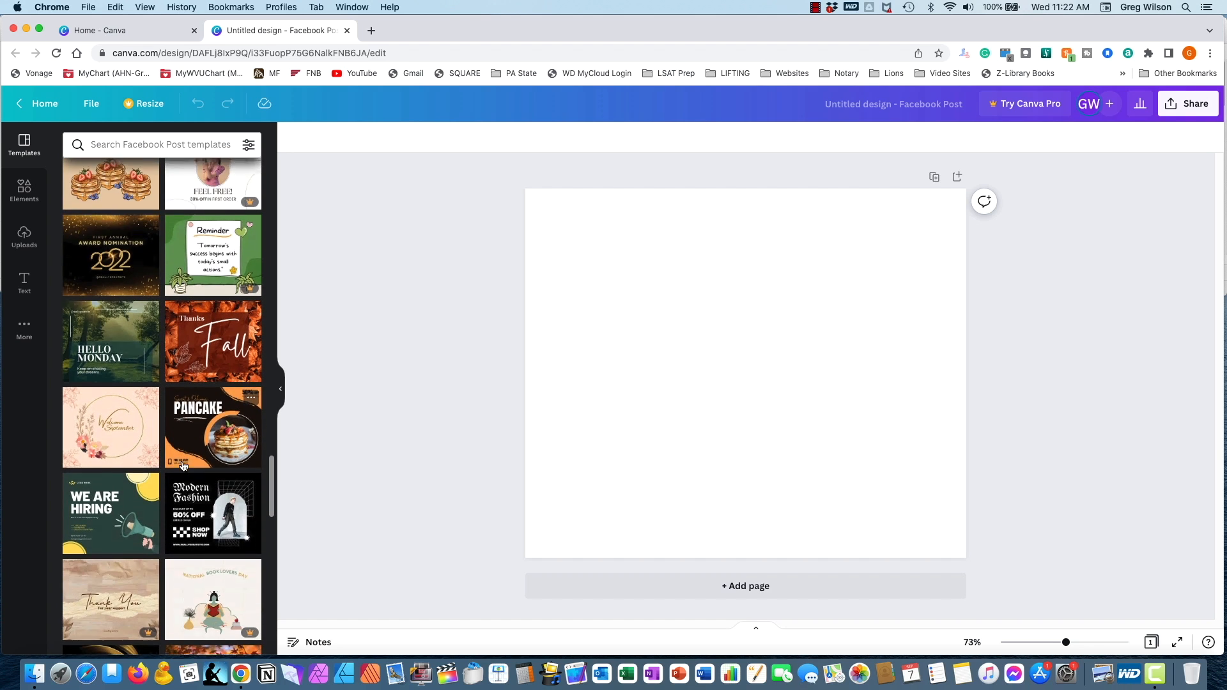
- Apply the green "We Are Hiring" template to the blank page and delete its megaphone illustration
scroll(183, 465, down, 4)
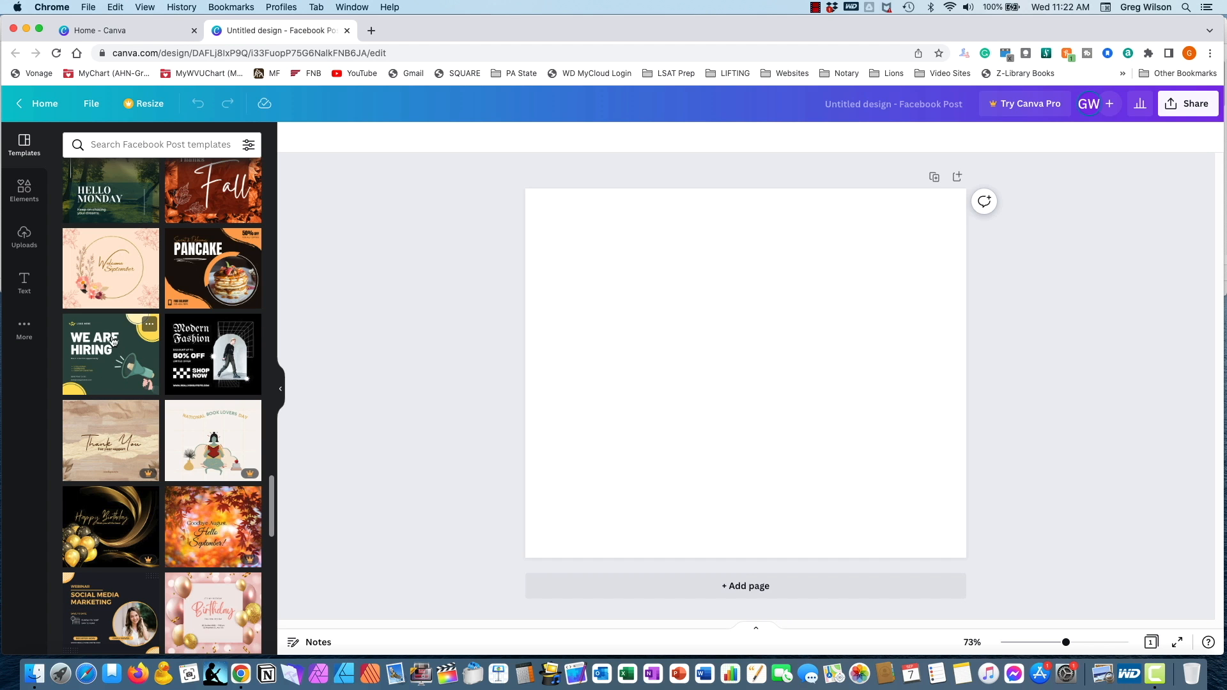
click(103, 369)
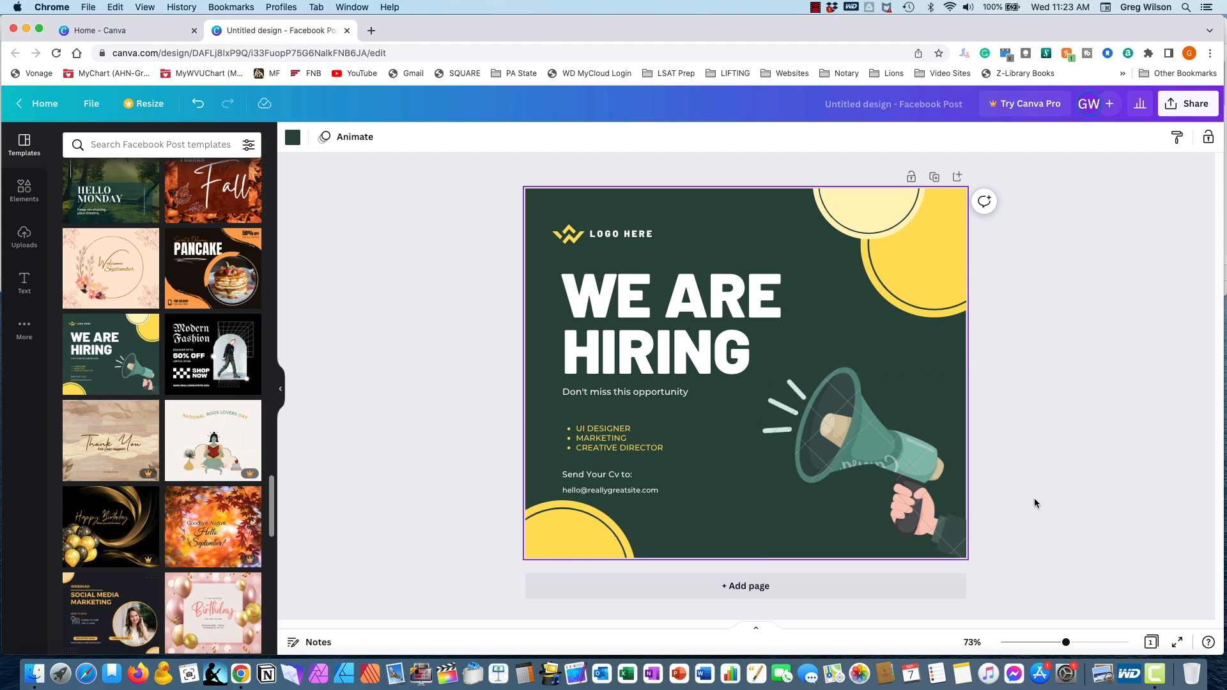
click(865, 444)
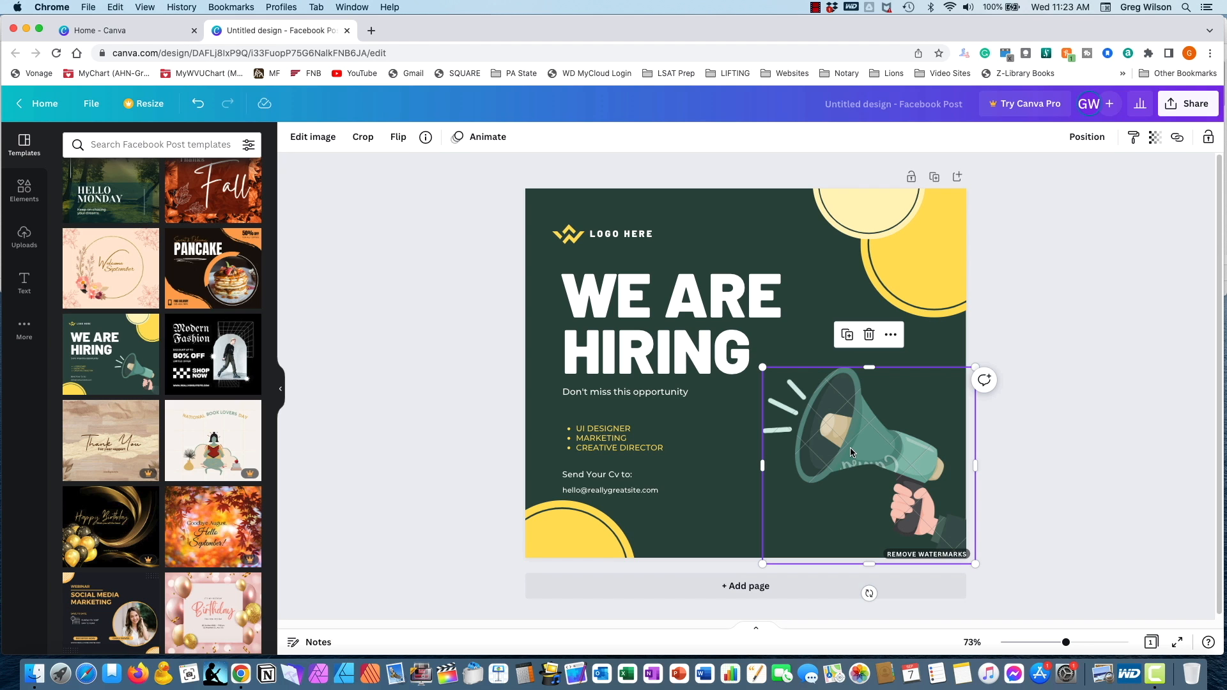
click(869, 335)
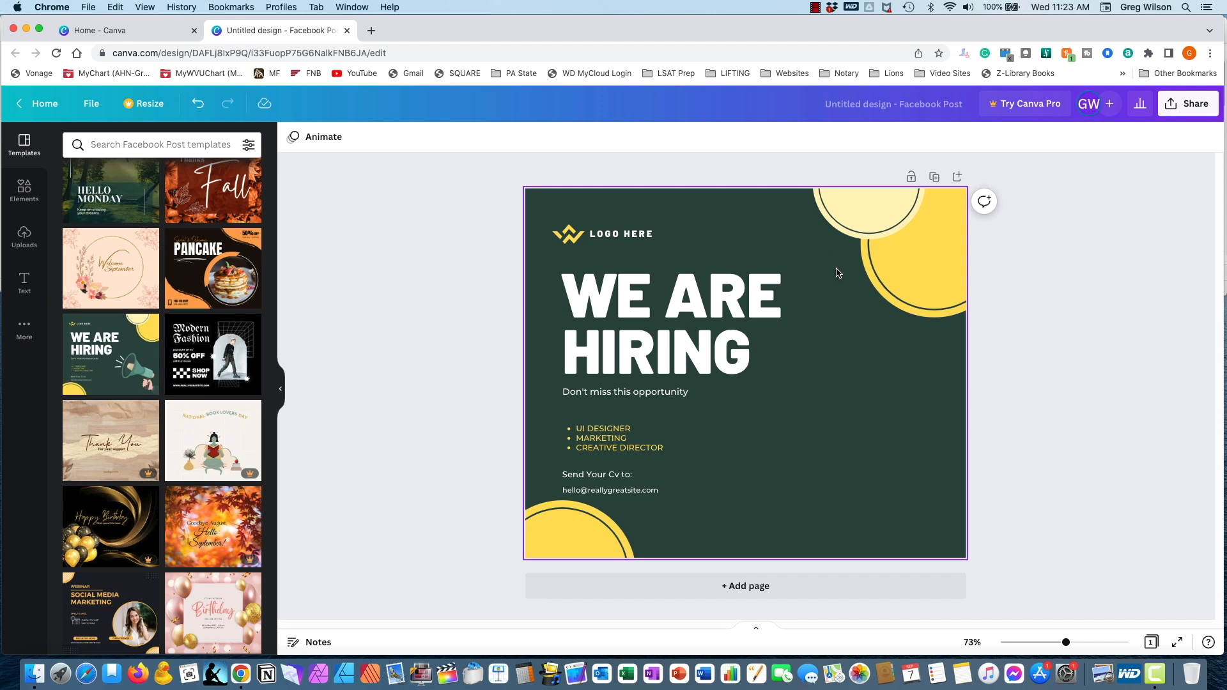
- Delete the yellow logo icon and the "LOGO HERE" text above the main heading
click(573, 242)
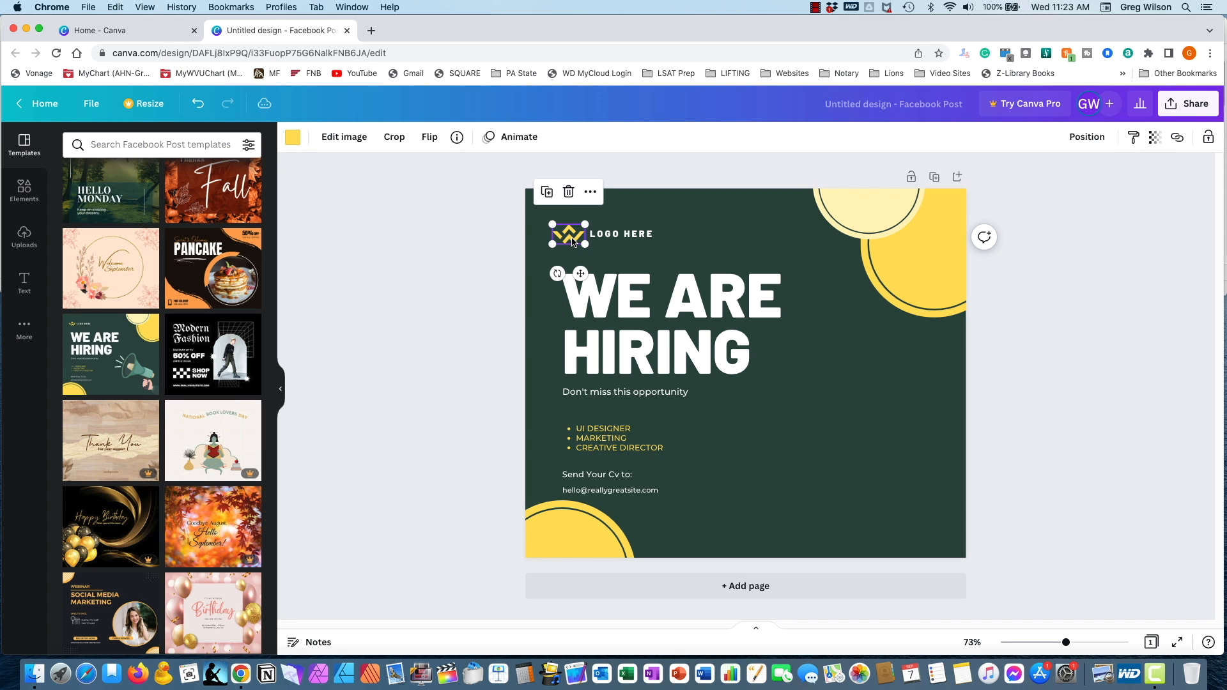
click(569, 190)
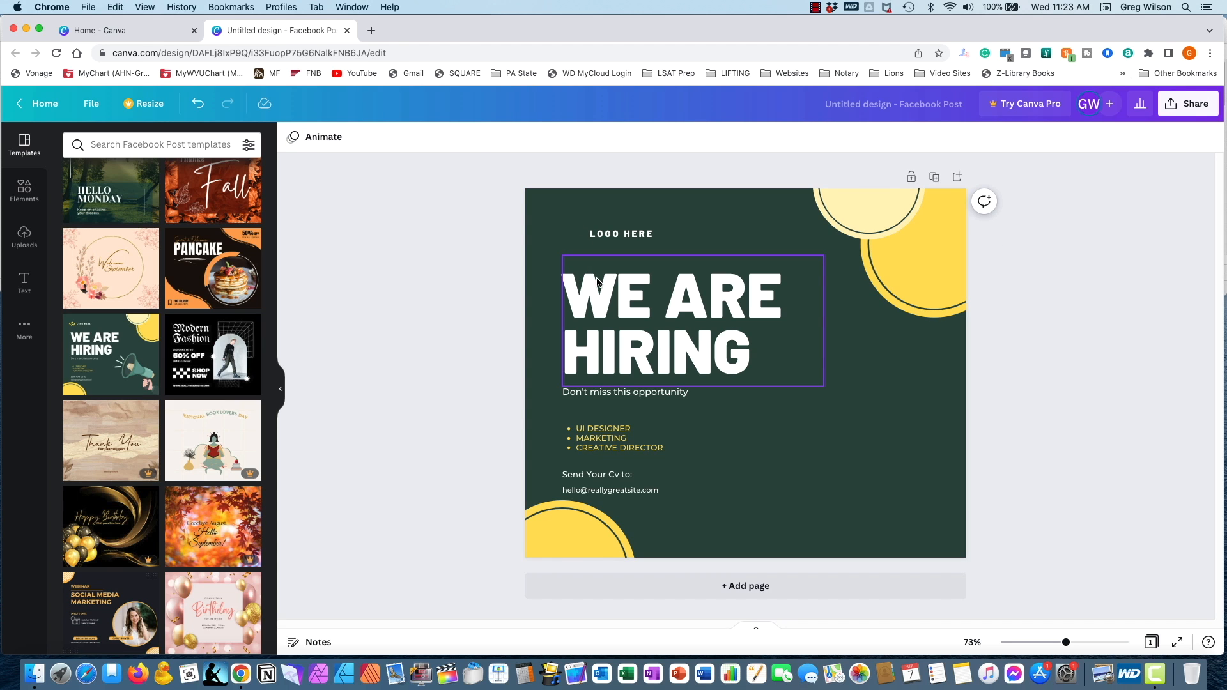
click(612, 234)
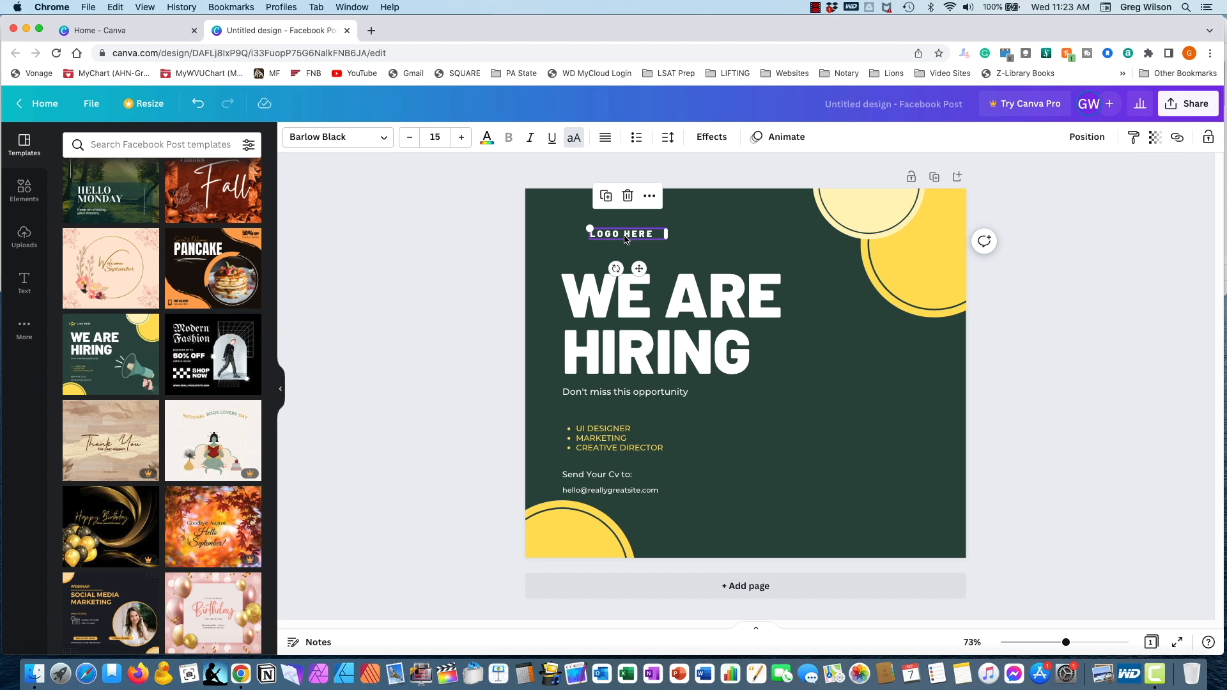
click(627, 196)
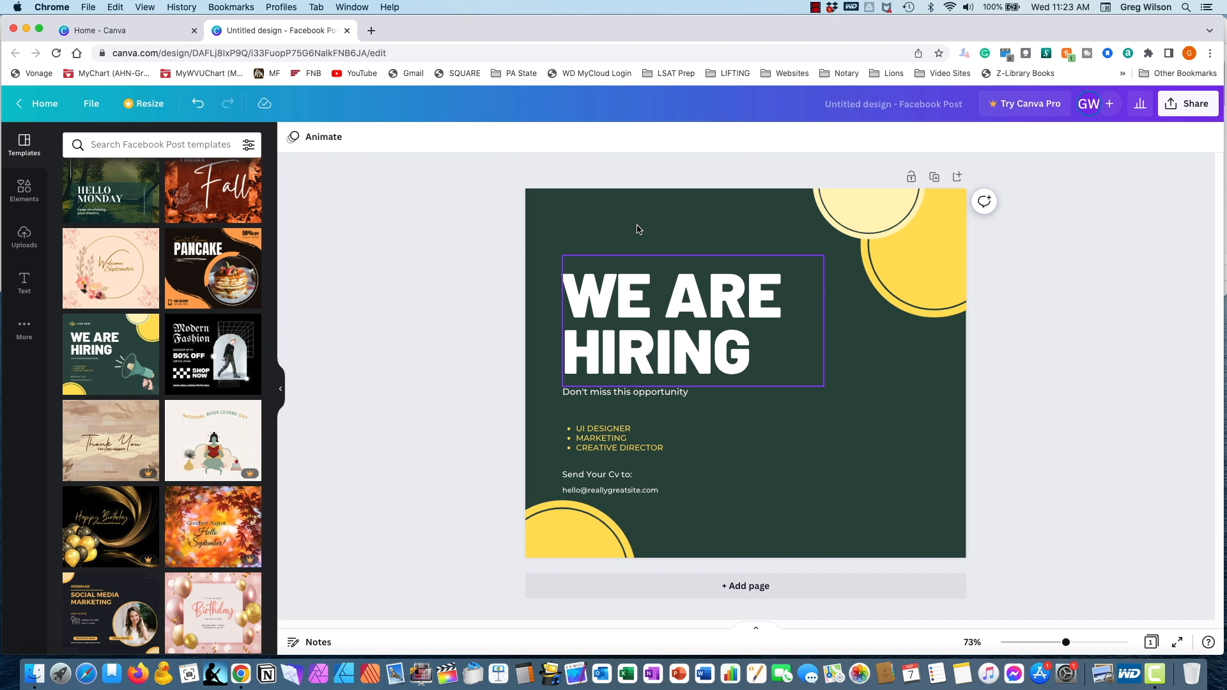
click(639, 230)
- Replace the "WE ARE HIRING" heading with "YOU'RE INVITED" on two lines
double_click(634, 300)
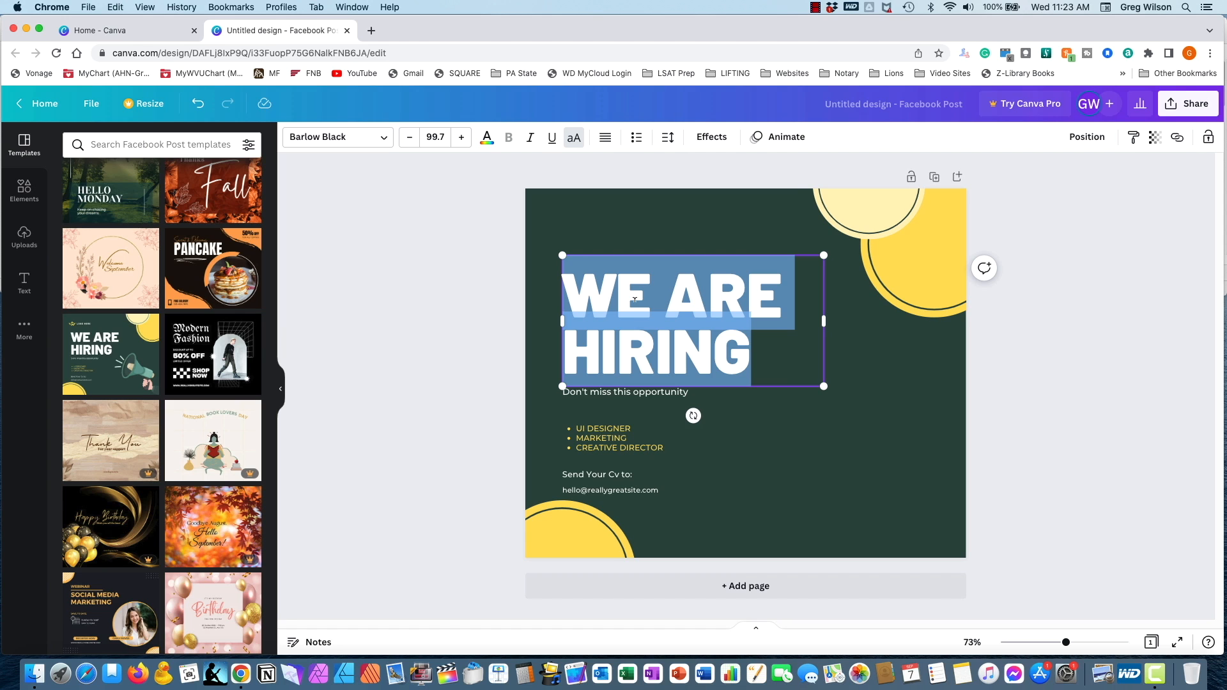
click(635, 301)
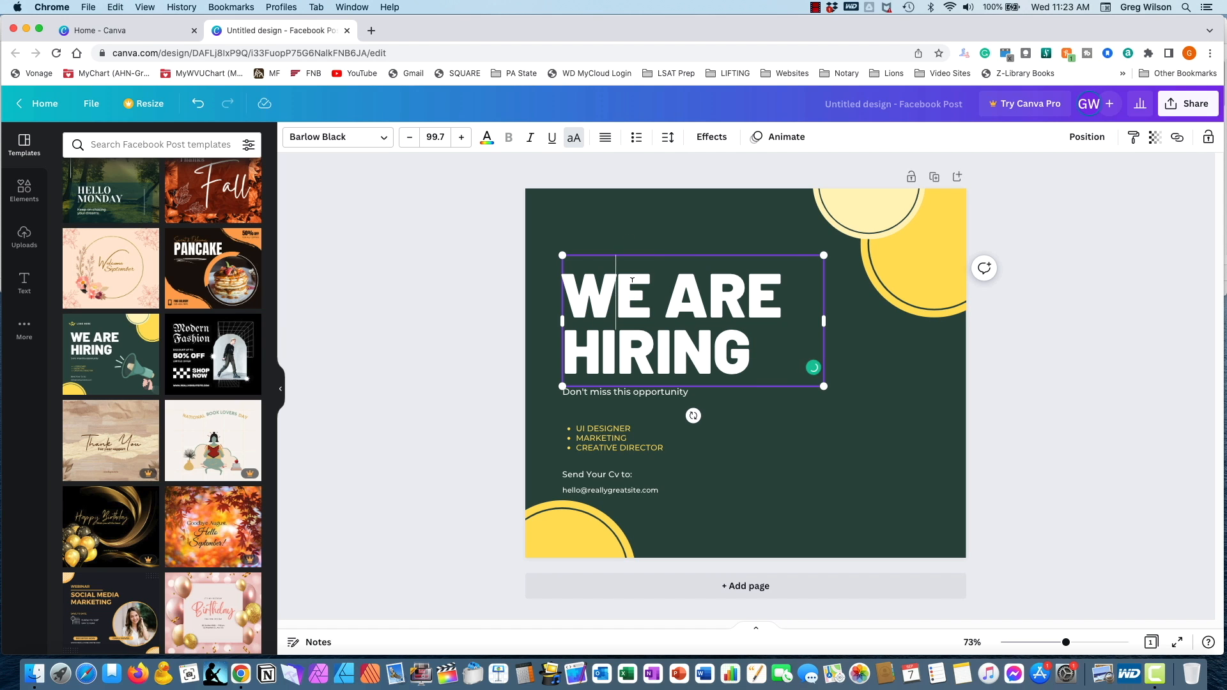
triple_click(632, 280)
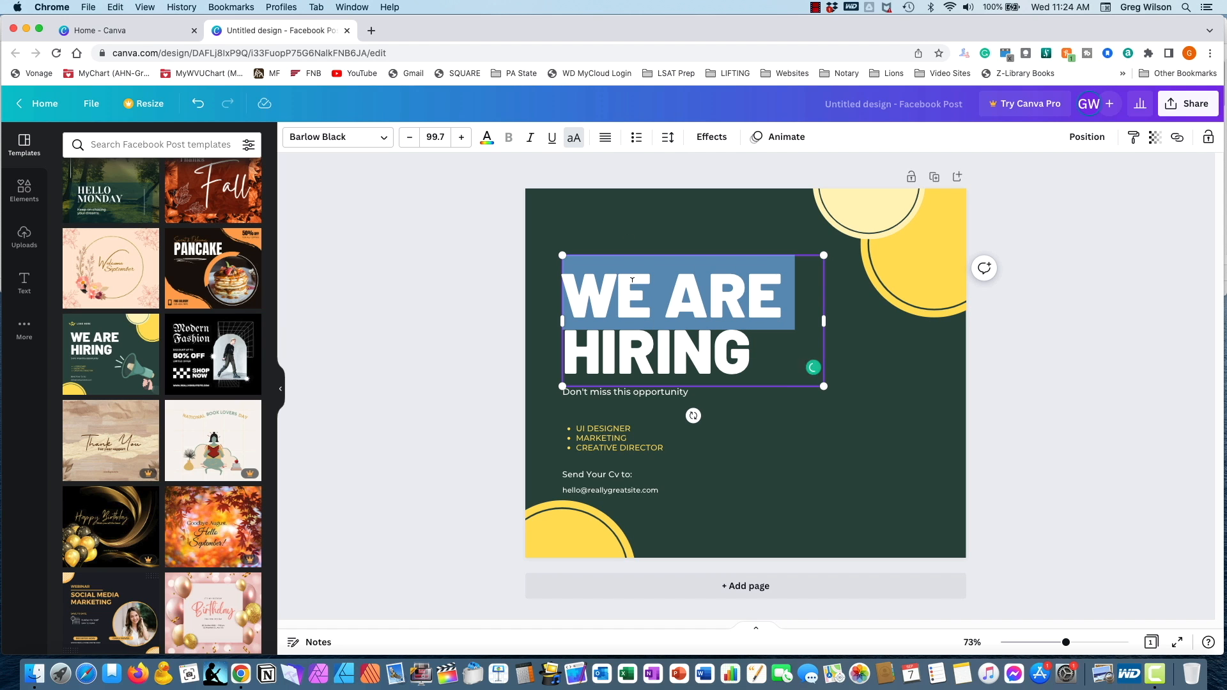
click(632, 280)
triple_click(632, 280)
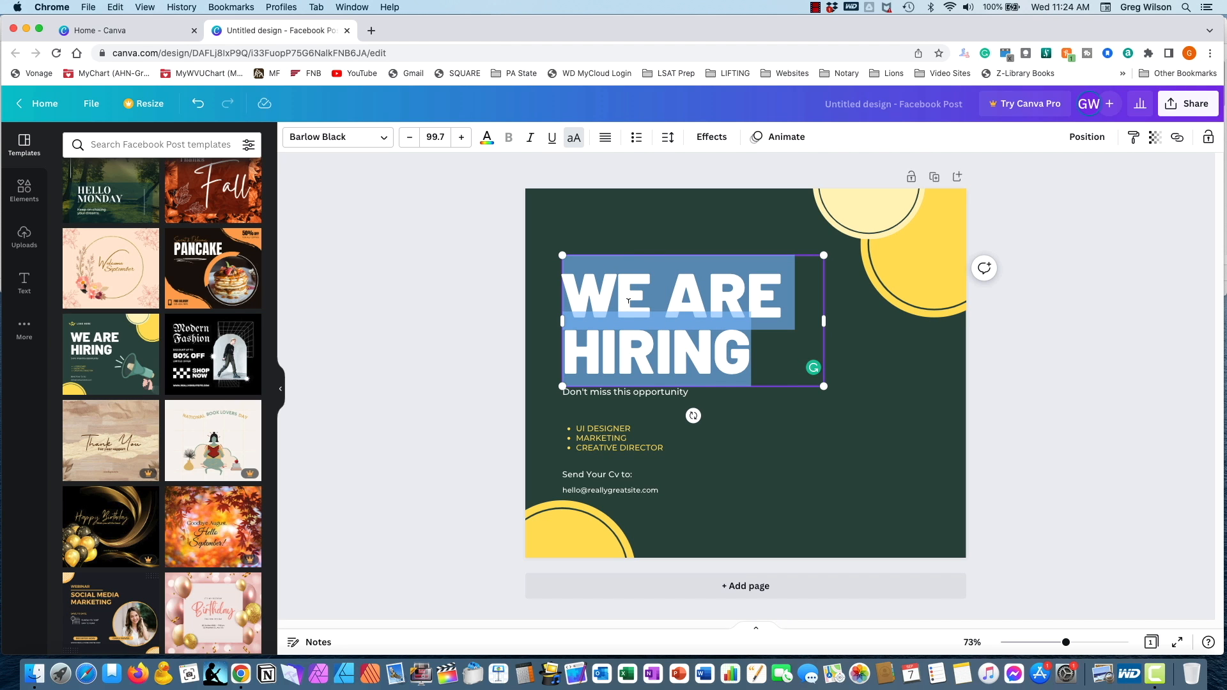
text(YOU)
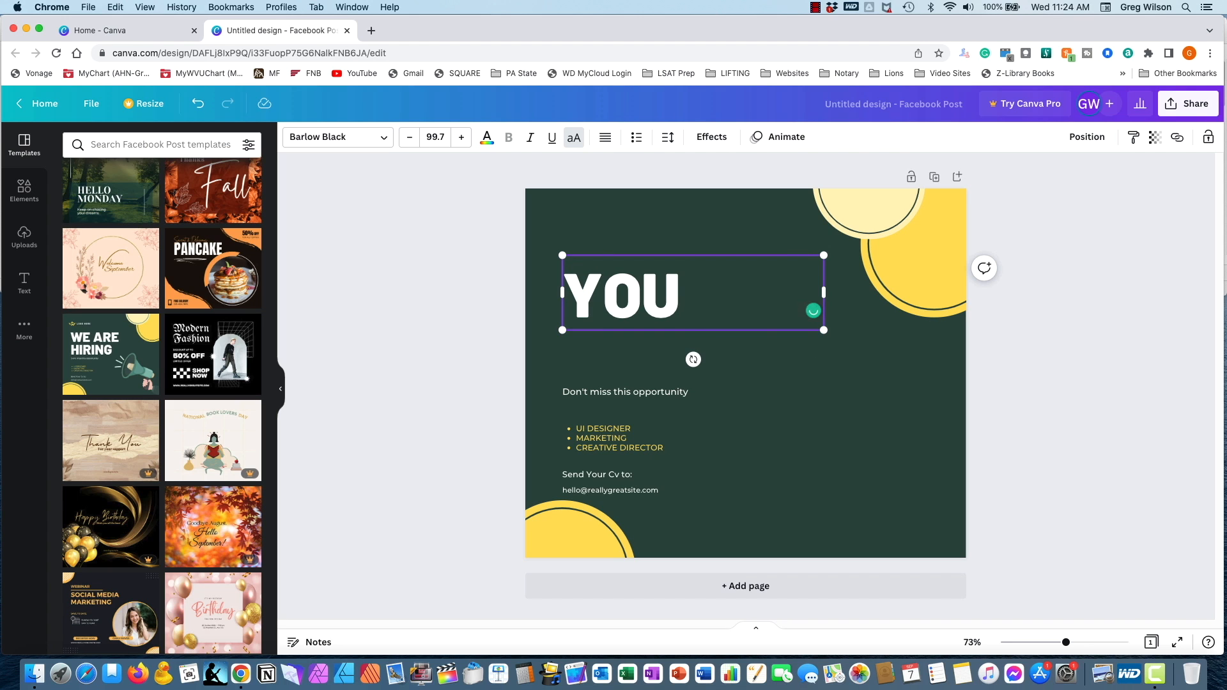
text('RE)
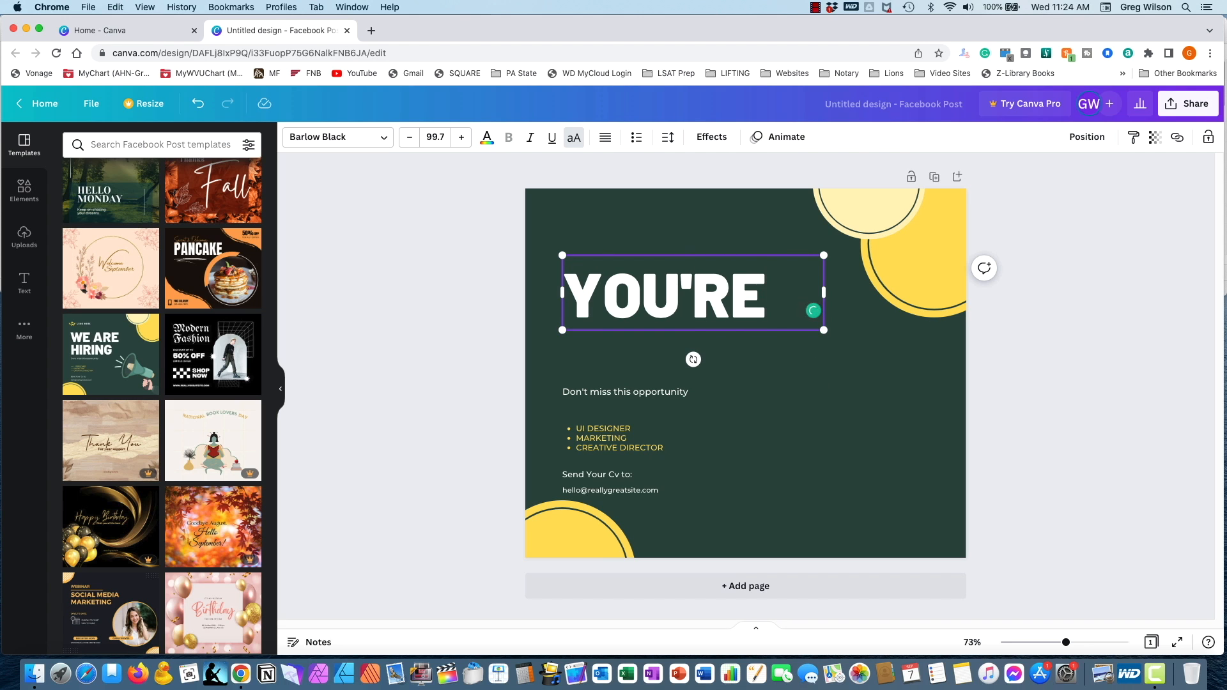
key(Return)
text(INM)
key(BackSpace)
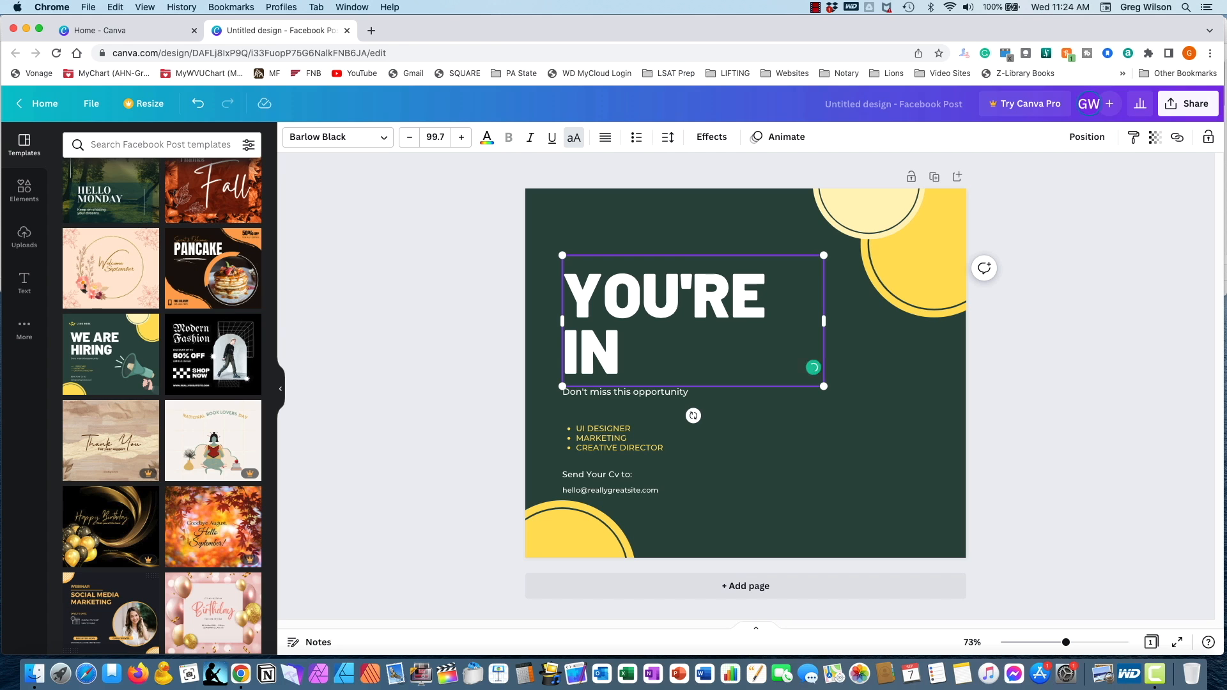
text(VITED)
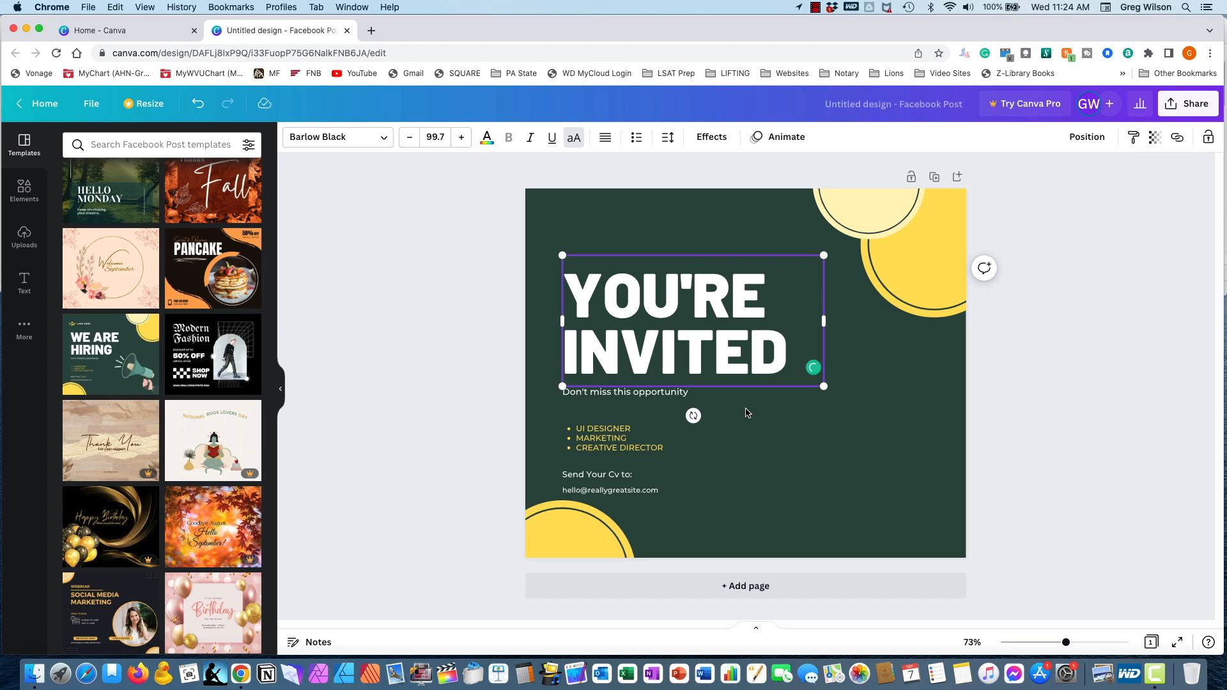
click(727, 409)
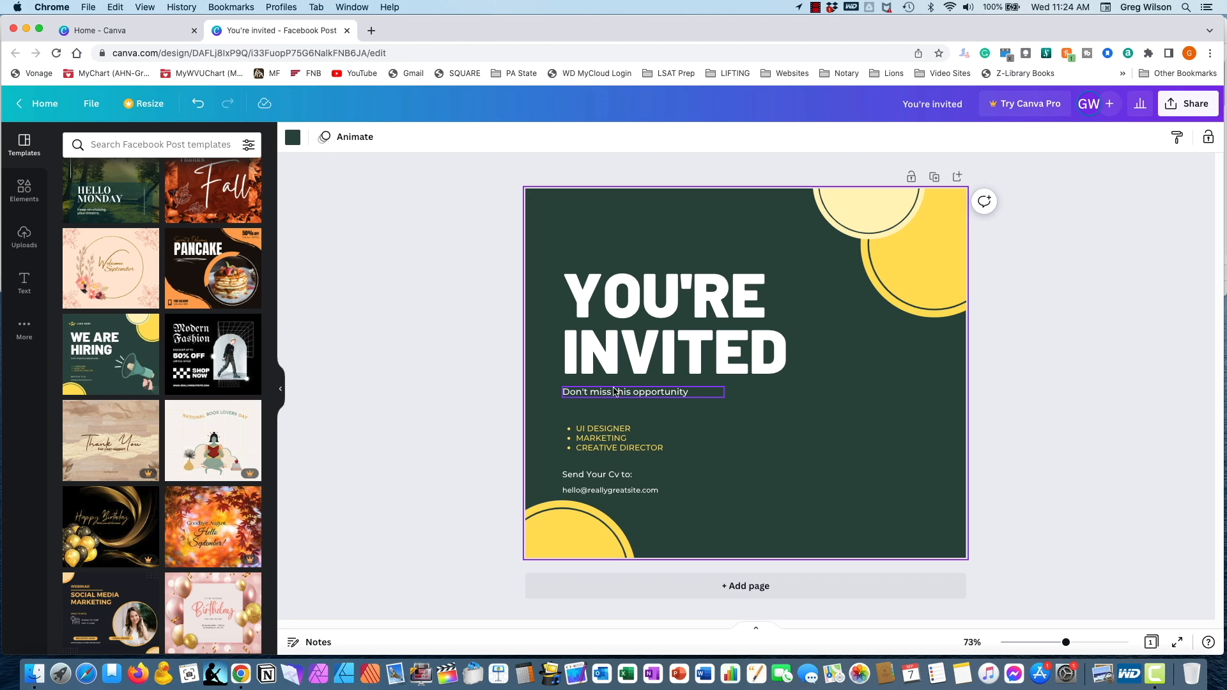
- Open the "Don't miss this opportunity" line beneath the heading for editing at the end of its text
double_click(656, 393)
click(690, 390)
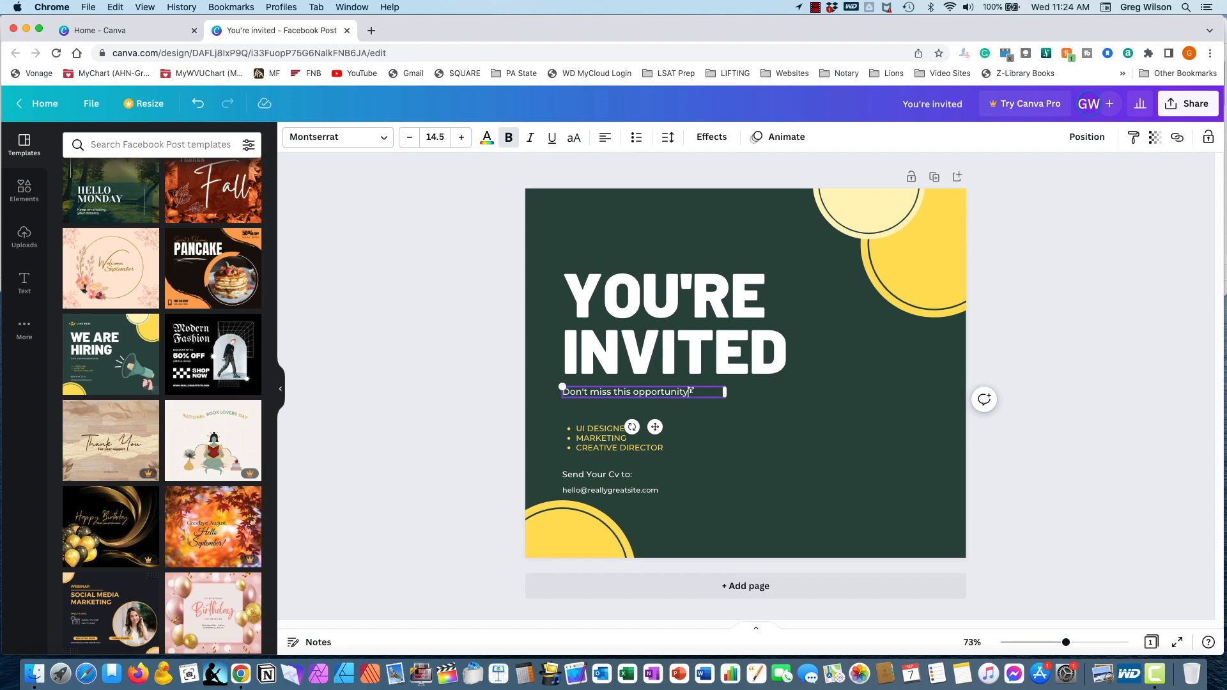
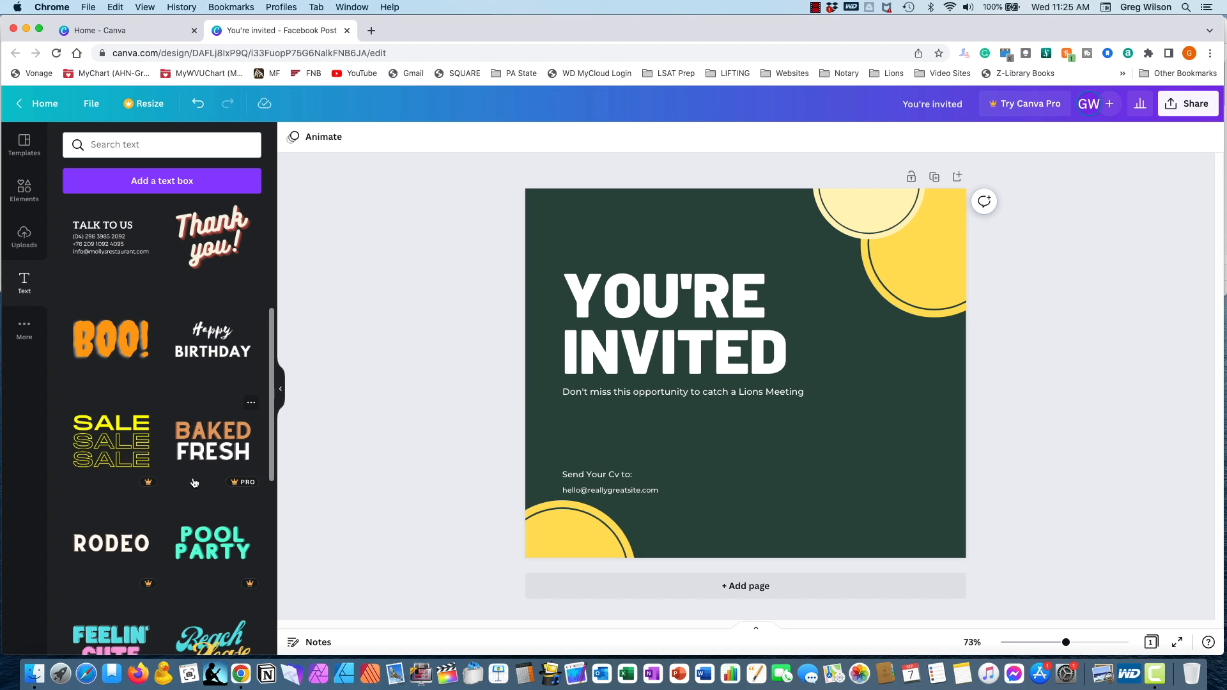
- Browse the ready-made font combinations in the text library
scroll(192, 482, up, 4)
scroll(187, 481, up, 2)
scroll(187, 481, down, 10)
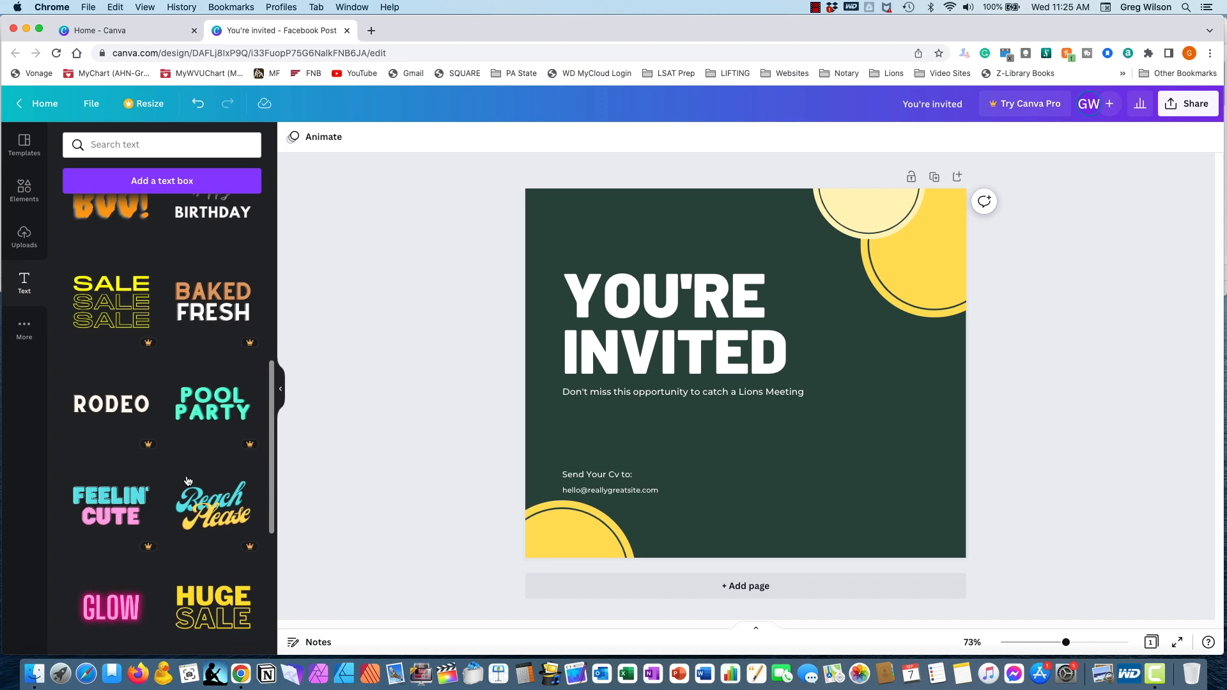
scroll(188, 481, down, 10)
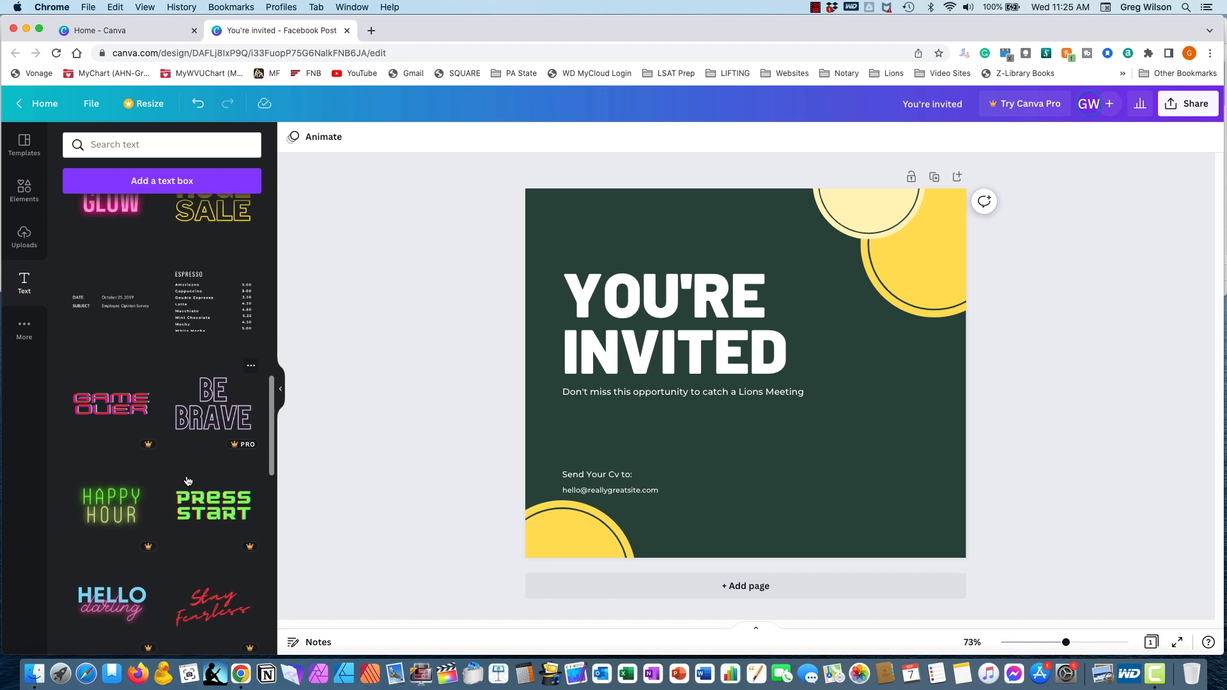
scroll(187, 480, down, 8)
scroll(187, 480, down, 8)
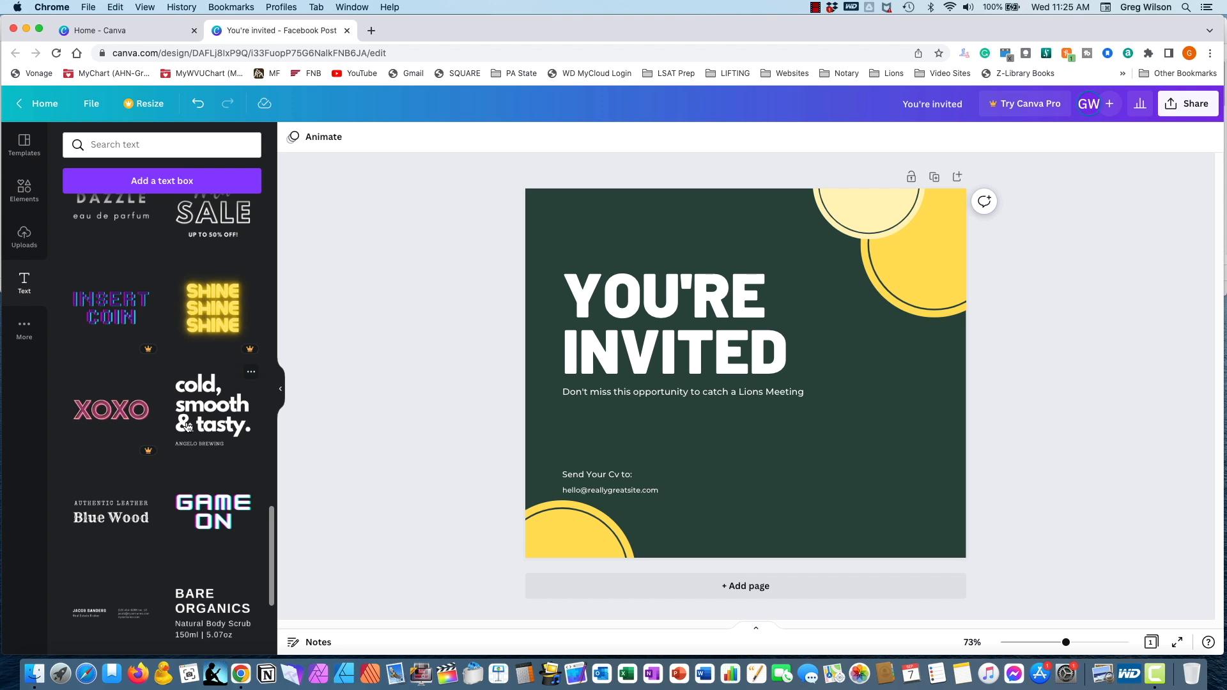
scroll(180, 416, up, 4)
scroll(187, 425, up, 10)
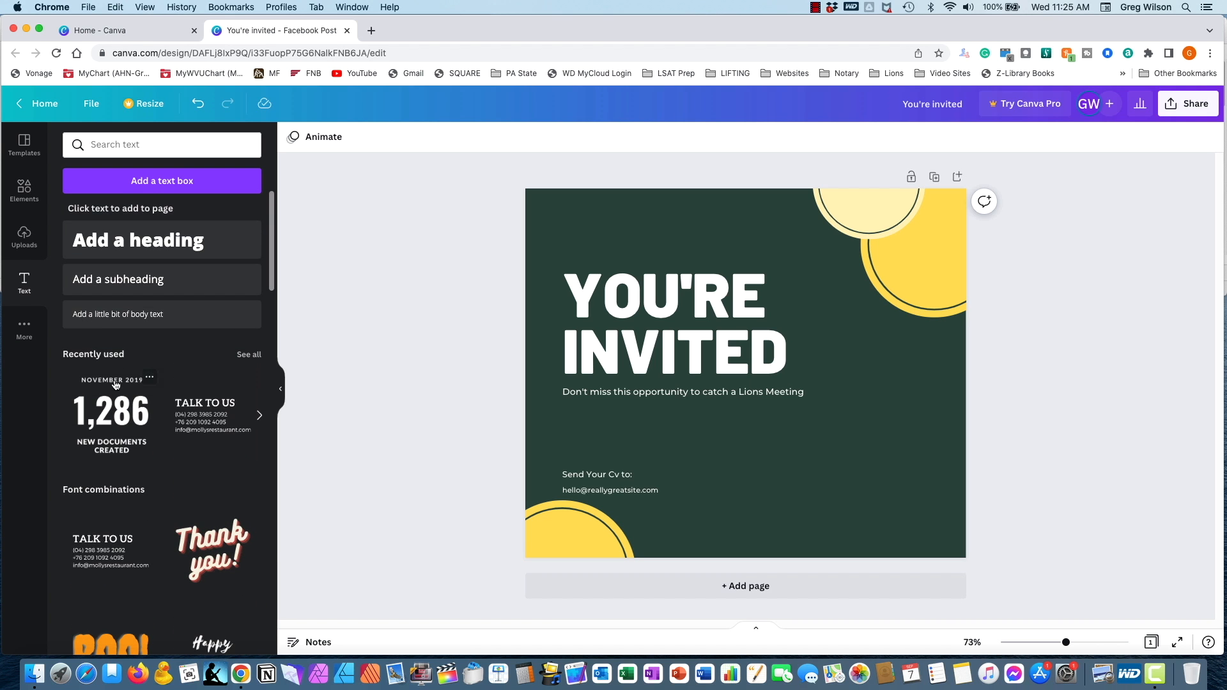
- Add a subheading beneath the Lions Meeting line reading "5:00 PM", "Bob Evans Restaurant" and "Uniontown, PA" on three lines
click(135, 281)
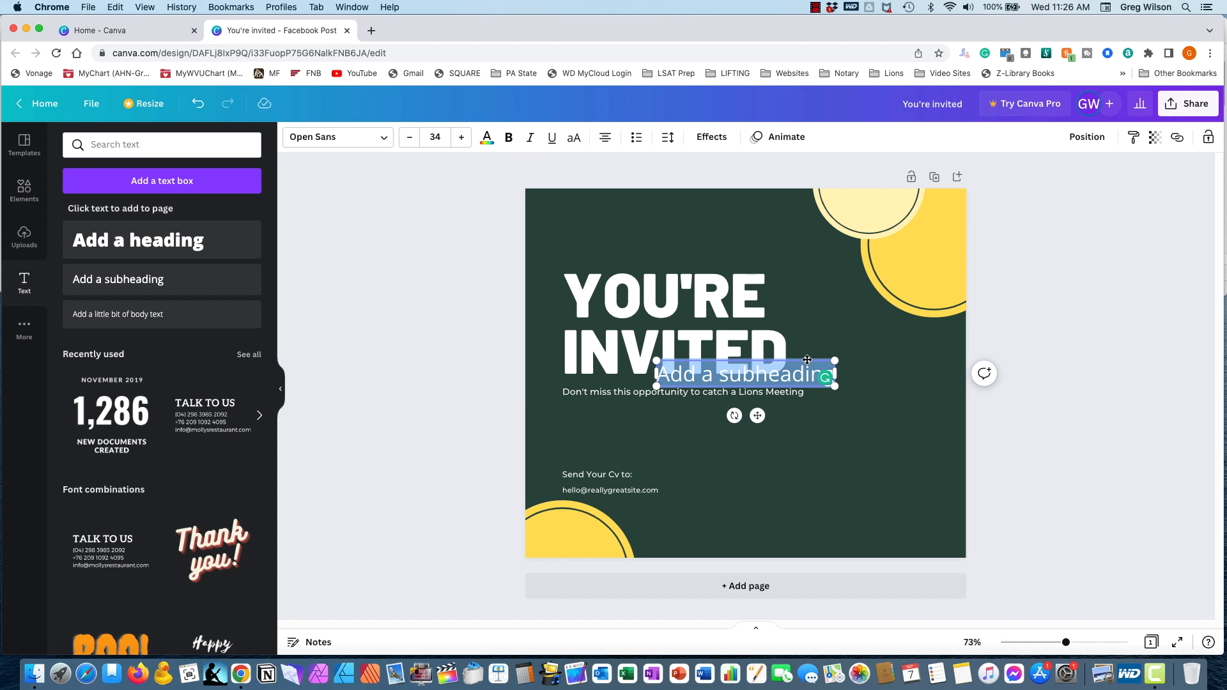
drag(807, 359, 710, 405)
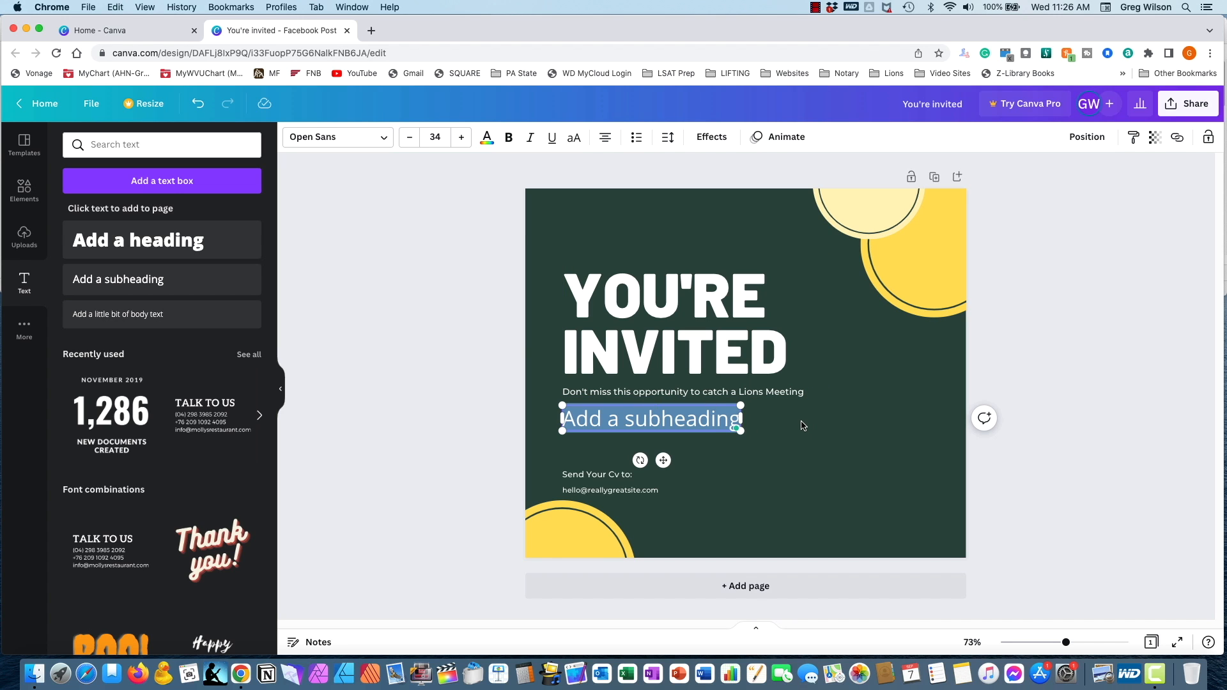
text(5:00)
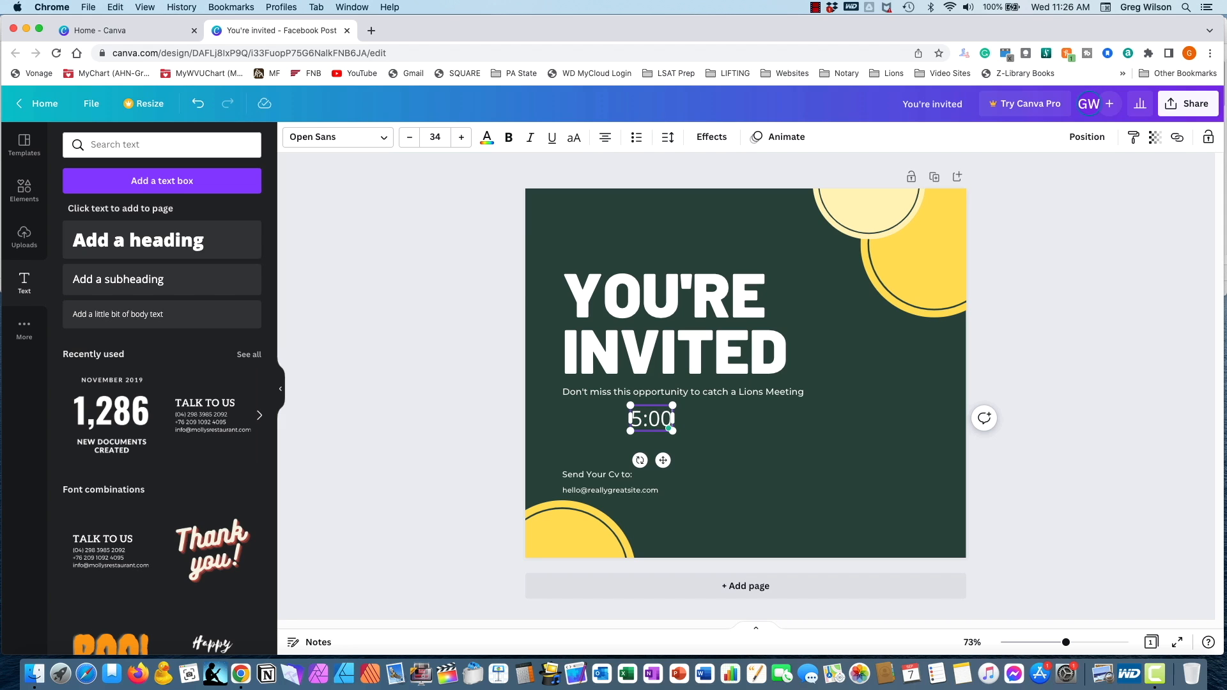
text( PM)
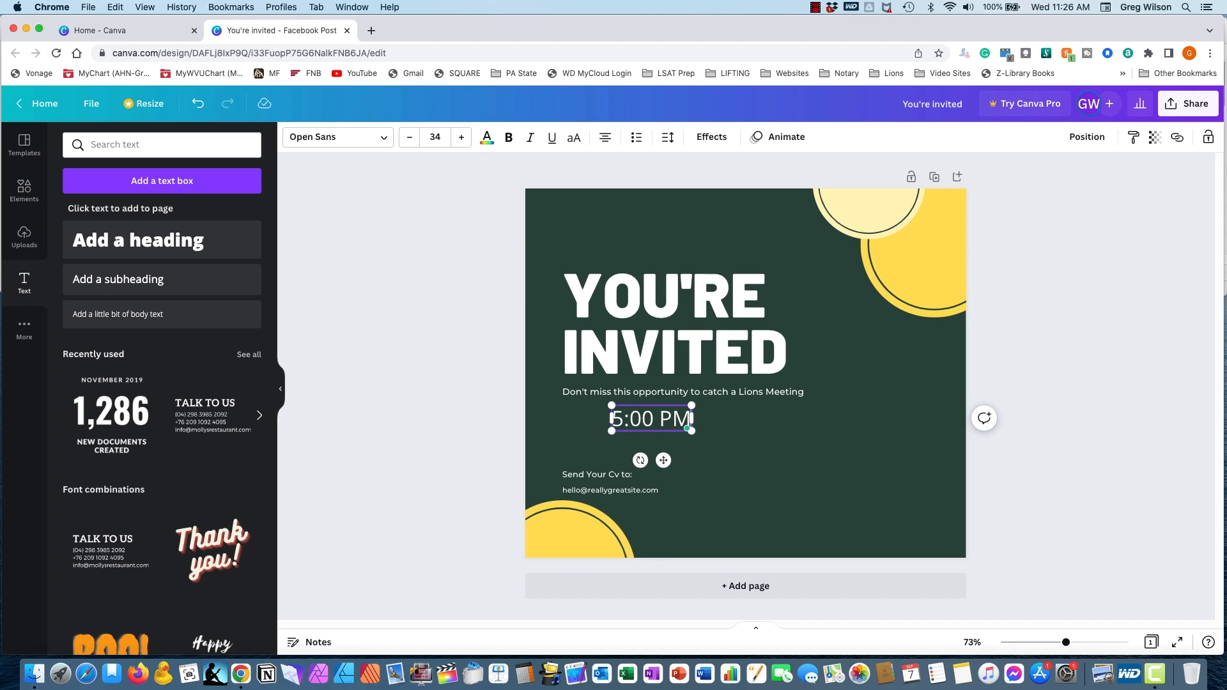
key(Return)
text(Bob)
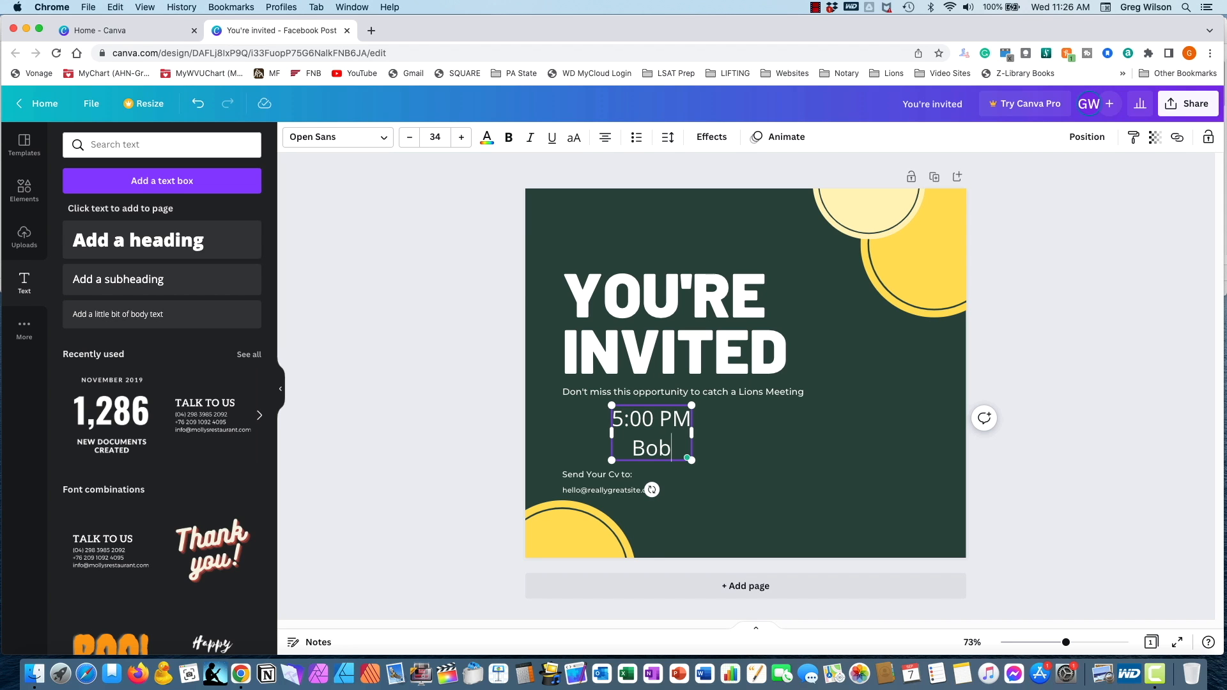
text( Evans R)
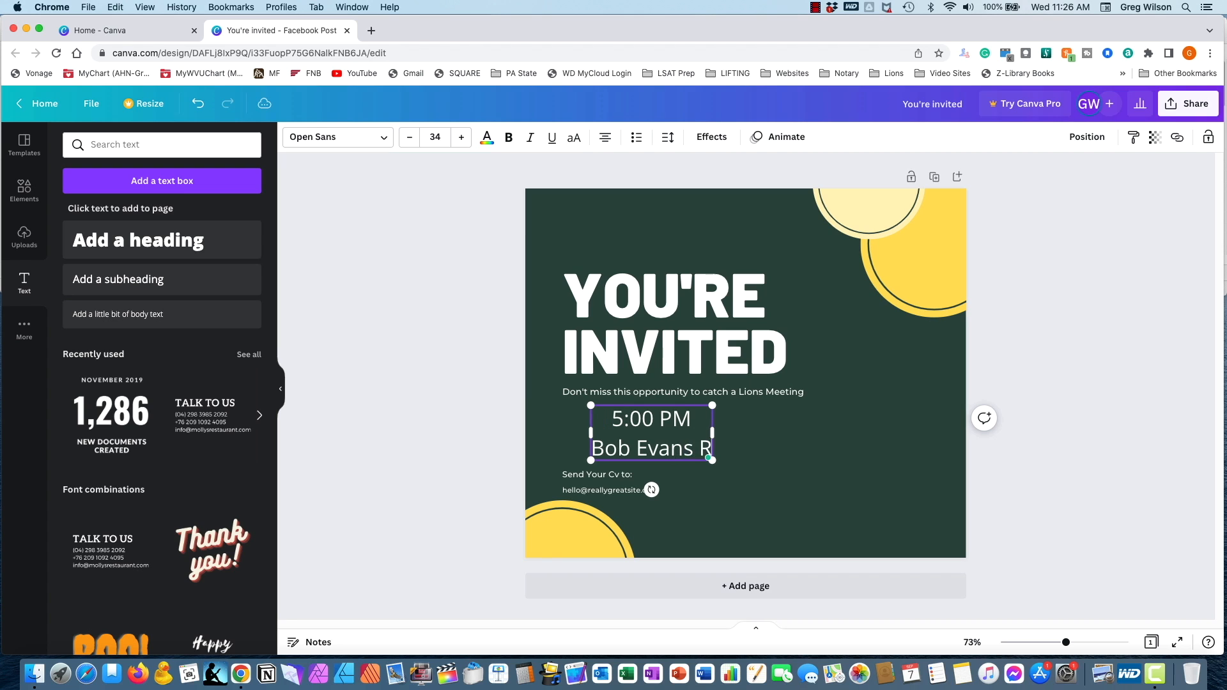
text(estaurant)
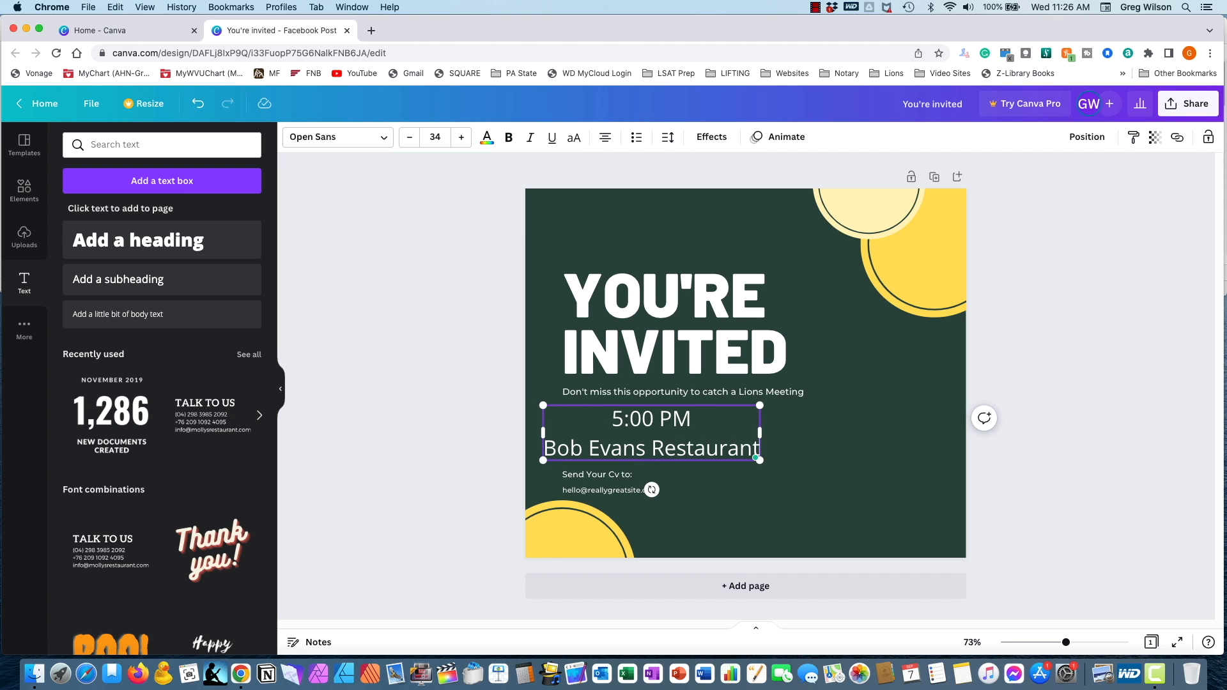
key(Return)
text(U)
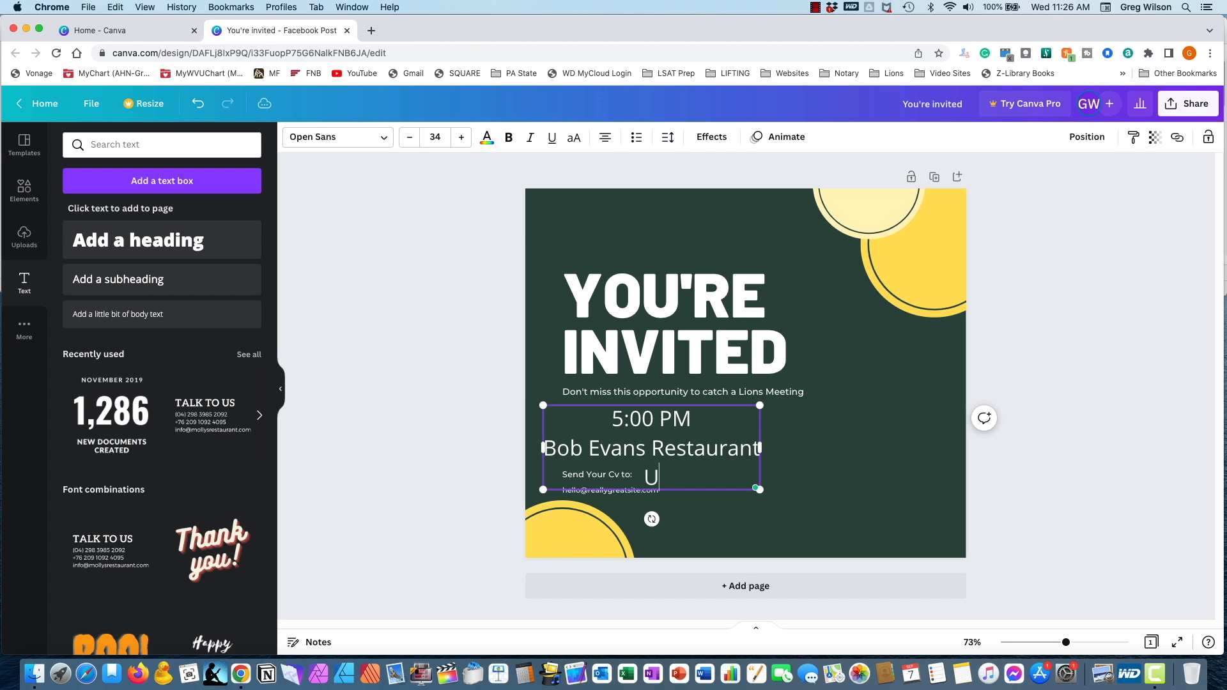
text(niontown, PA)
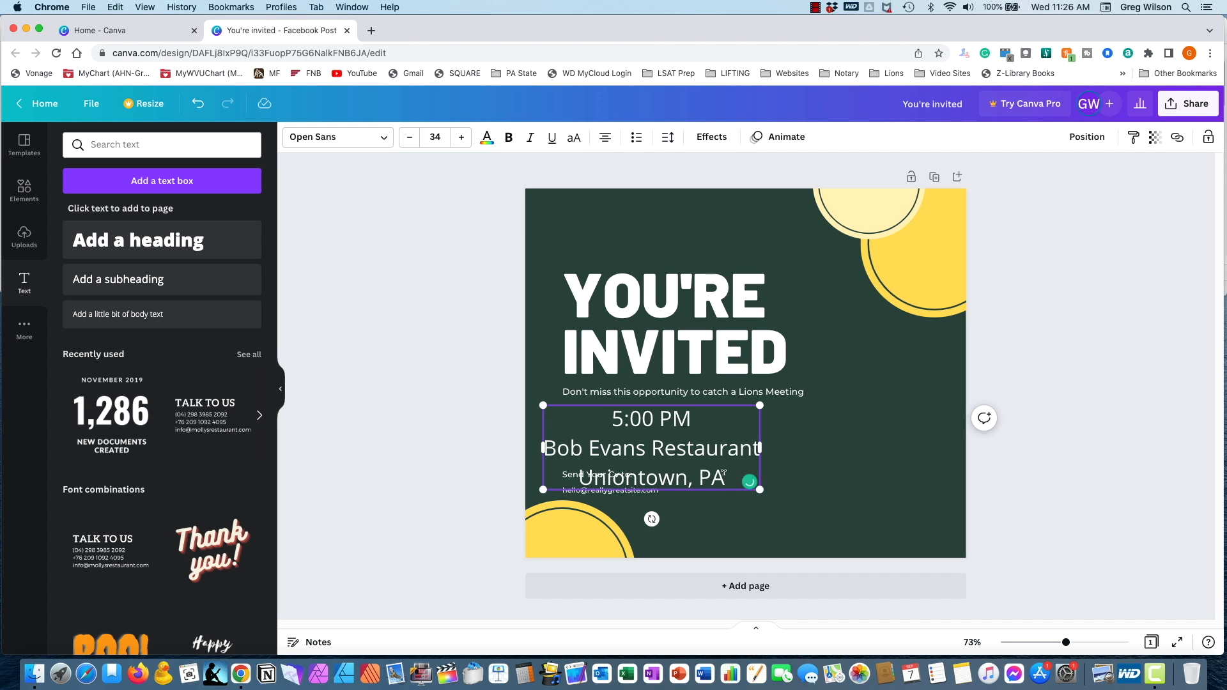
- Left-align the three-line time and location text and reduce its font size to 26
key(super+a)
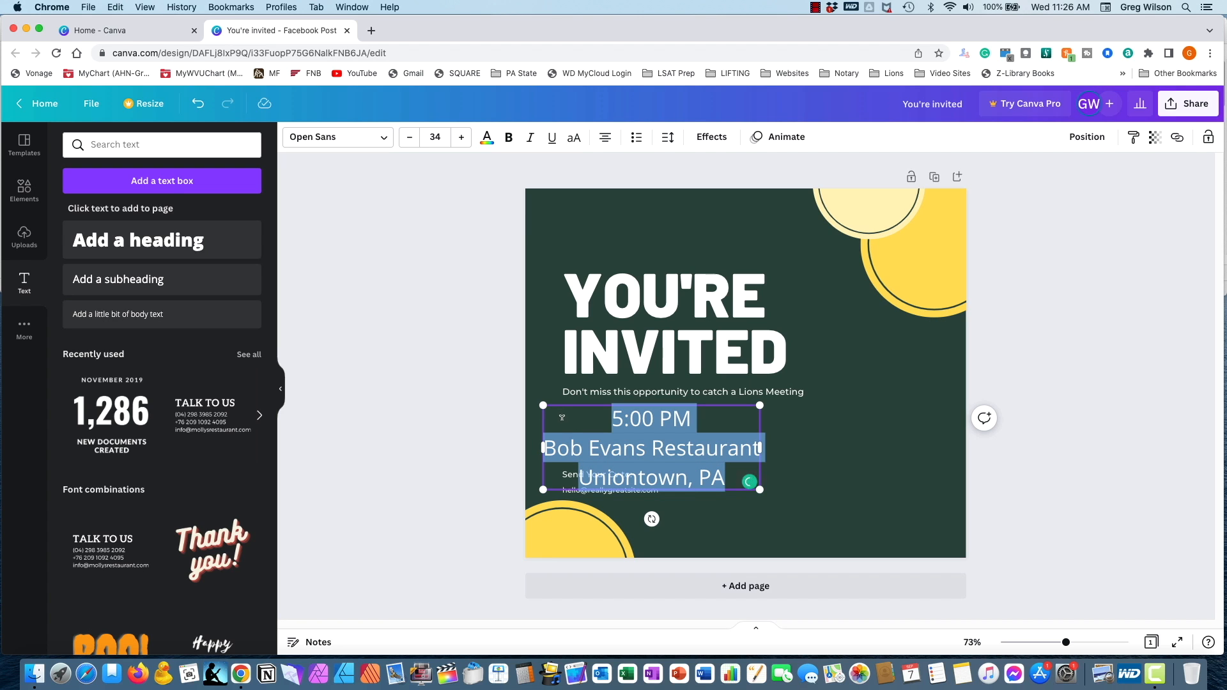
click(606, 143)
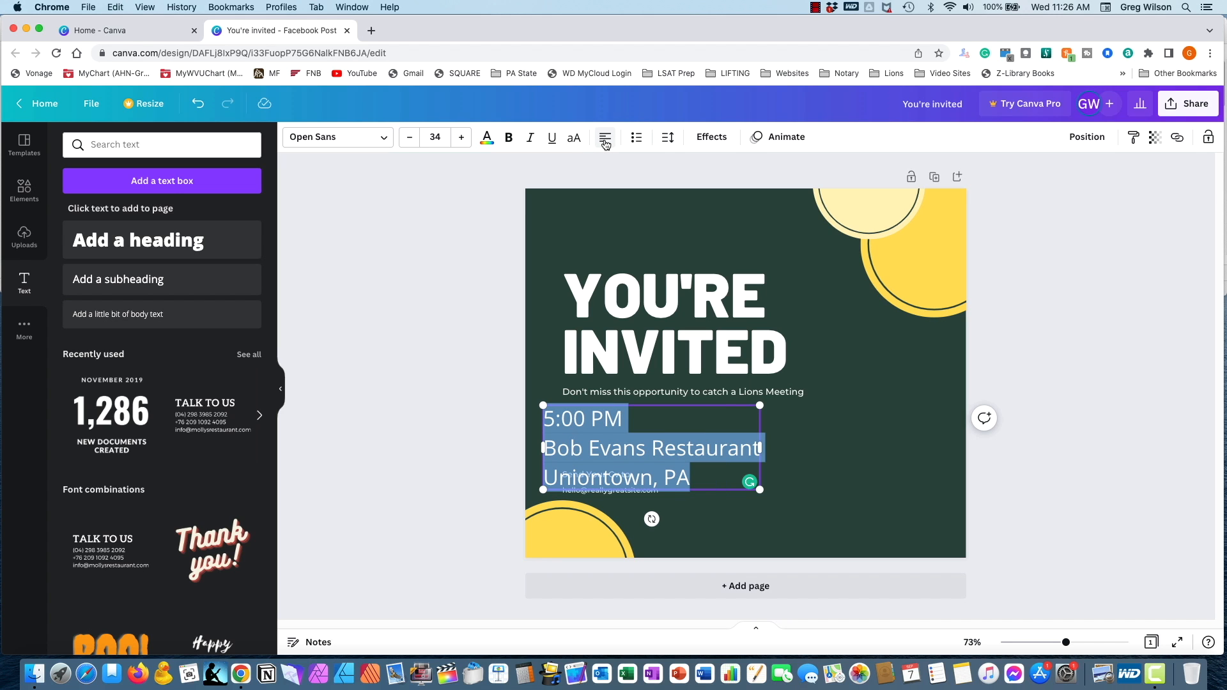
click(408, 142)
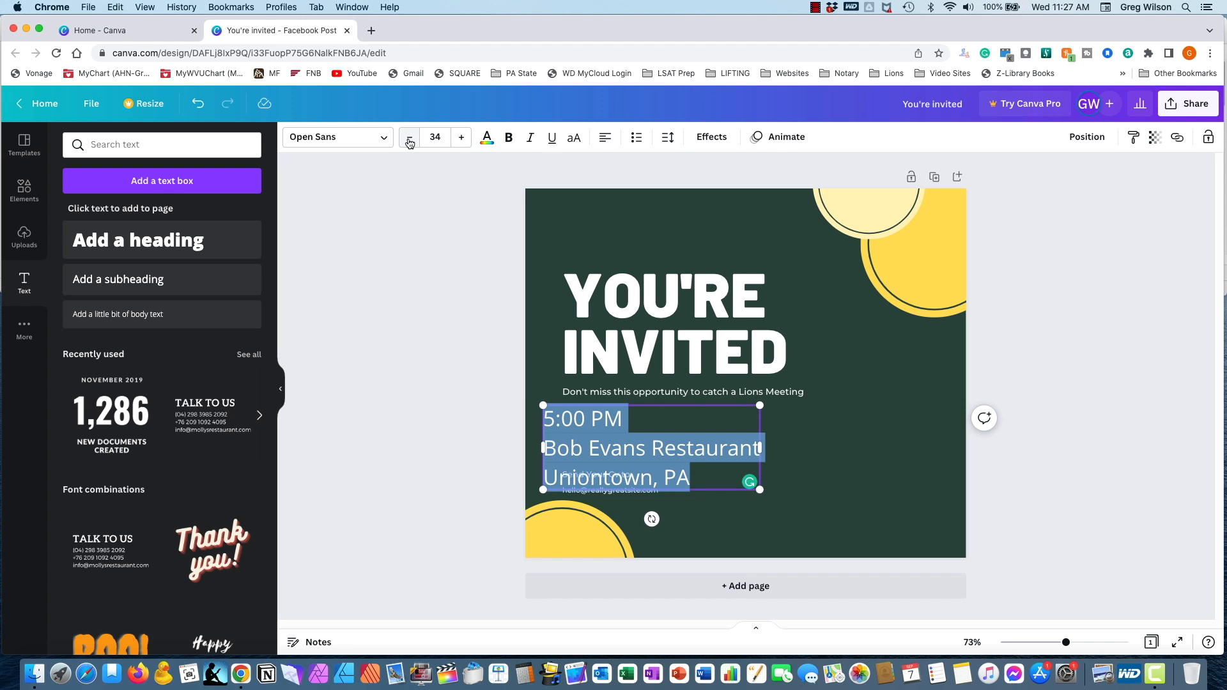
click(409, 140)
click(409, 141)
click(409, 141)
click(409, 140)
click(409, 141)
click(409, 141)
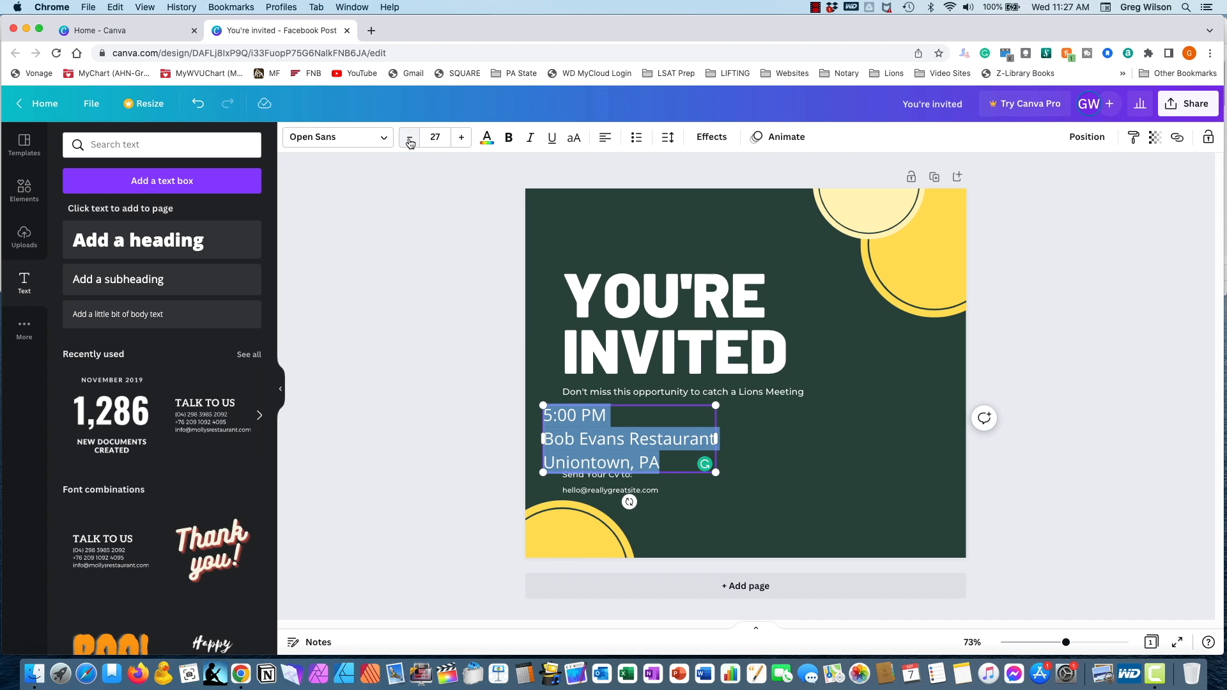
click(410, 141)
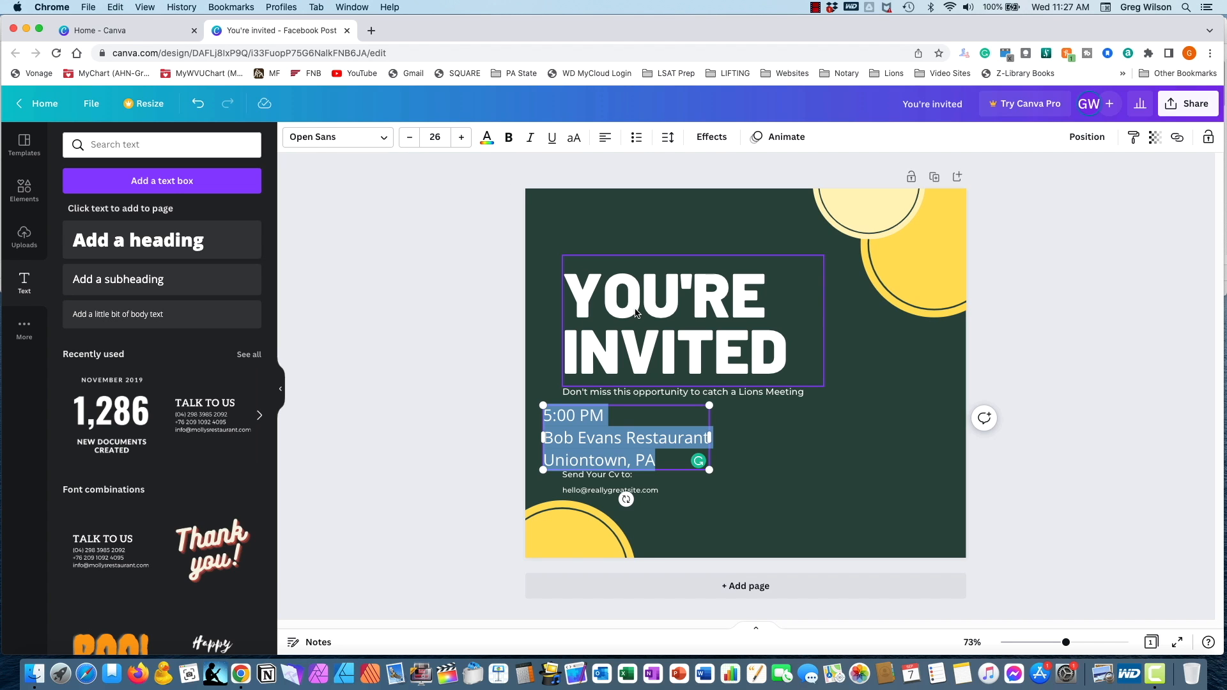
- Move the heading, the Lions Meeting line and the event details up the page, lining the details up with the heading's left edge
click(638, 259)
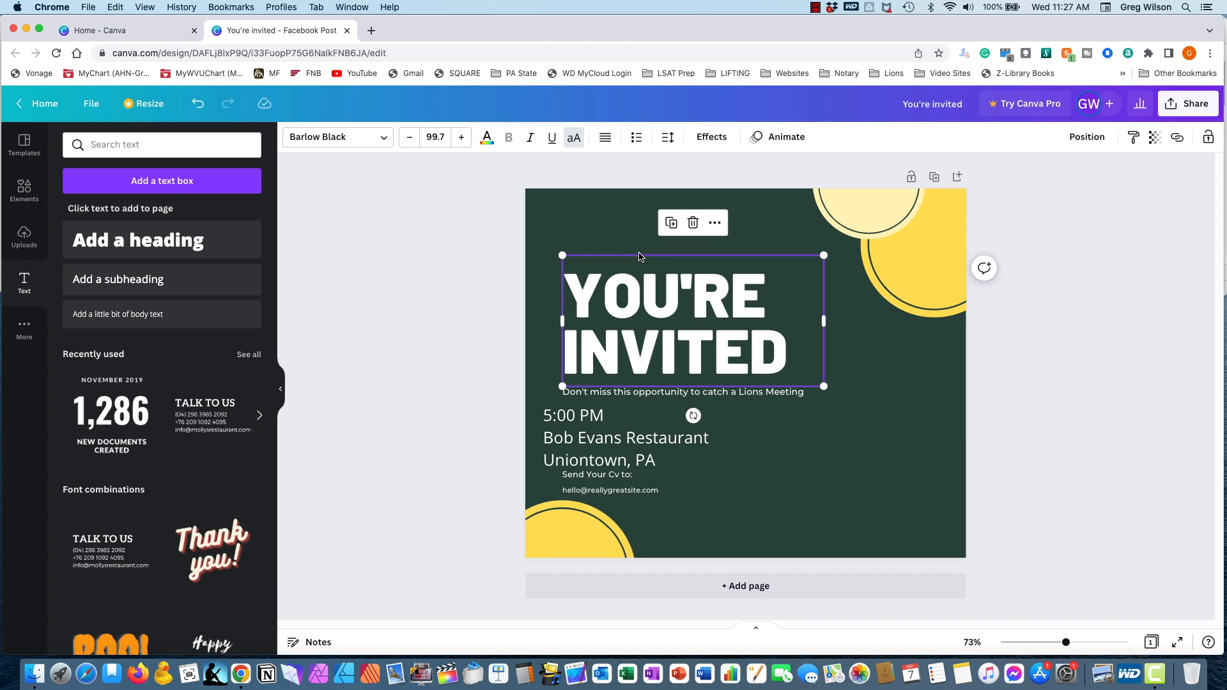
drag(644, 258, 657, 218)
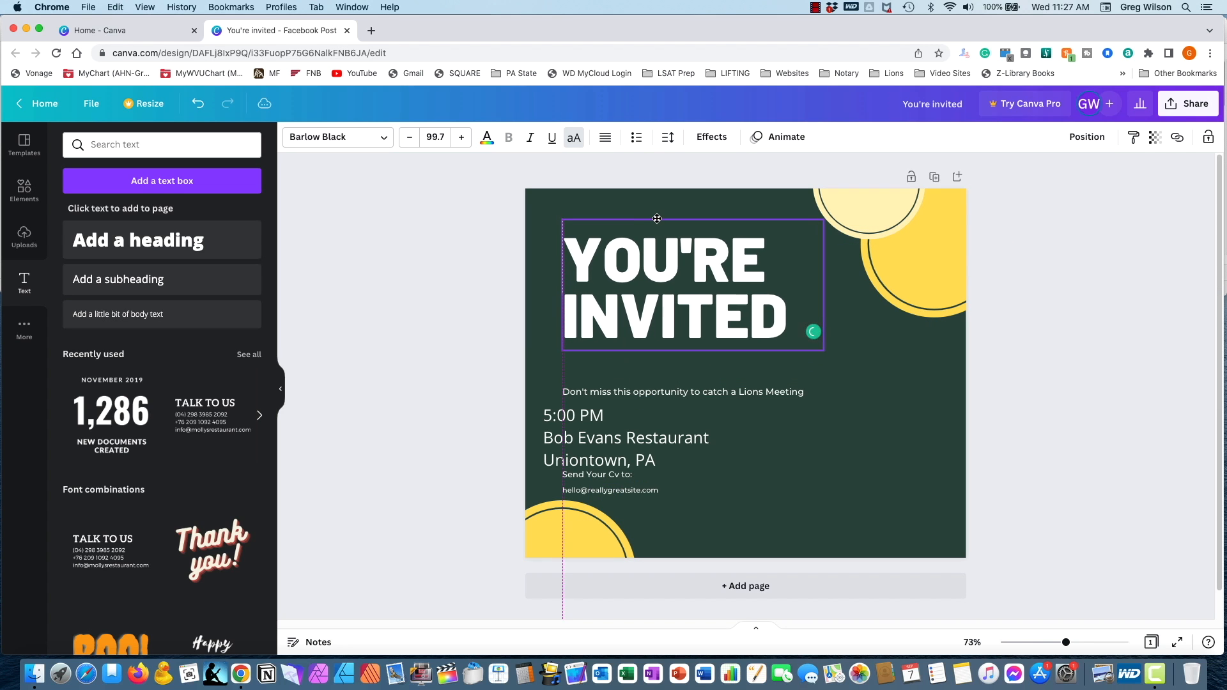
click(675, 391)
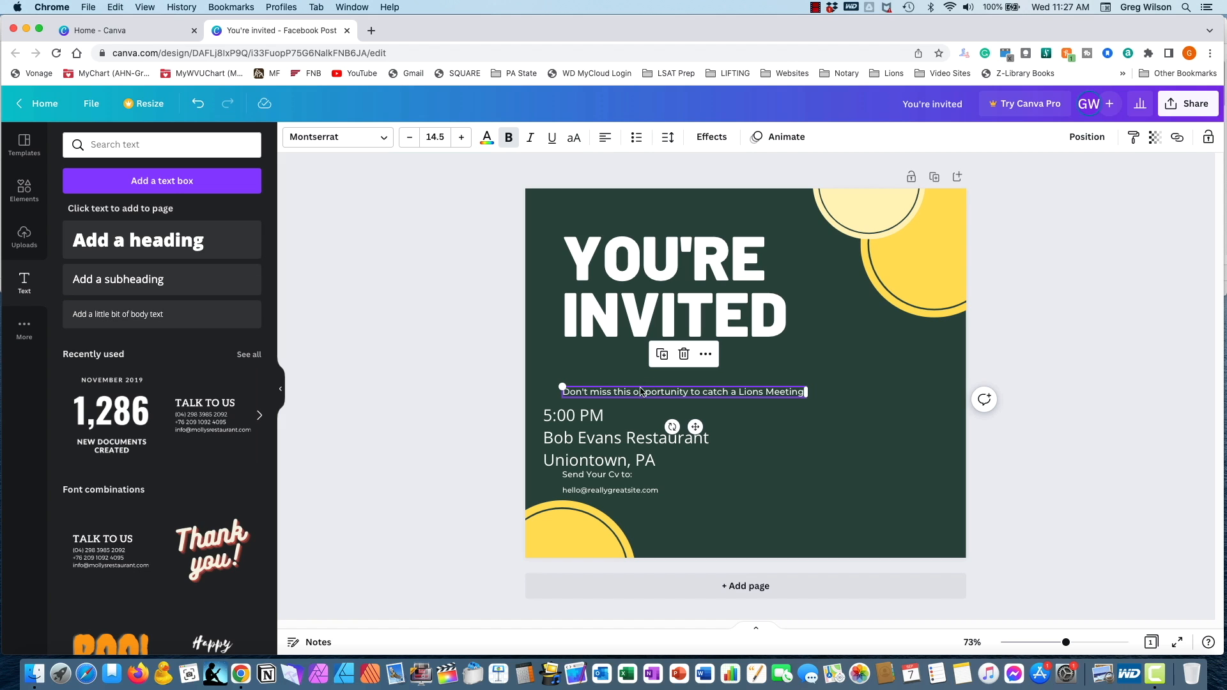
drag(617, 392, 613, 349)
click(613, 407)
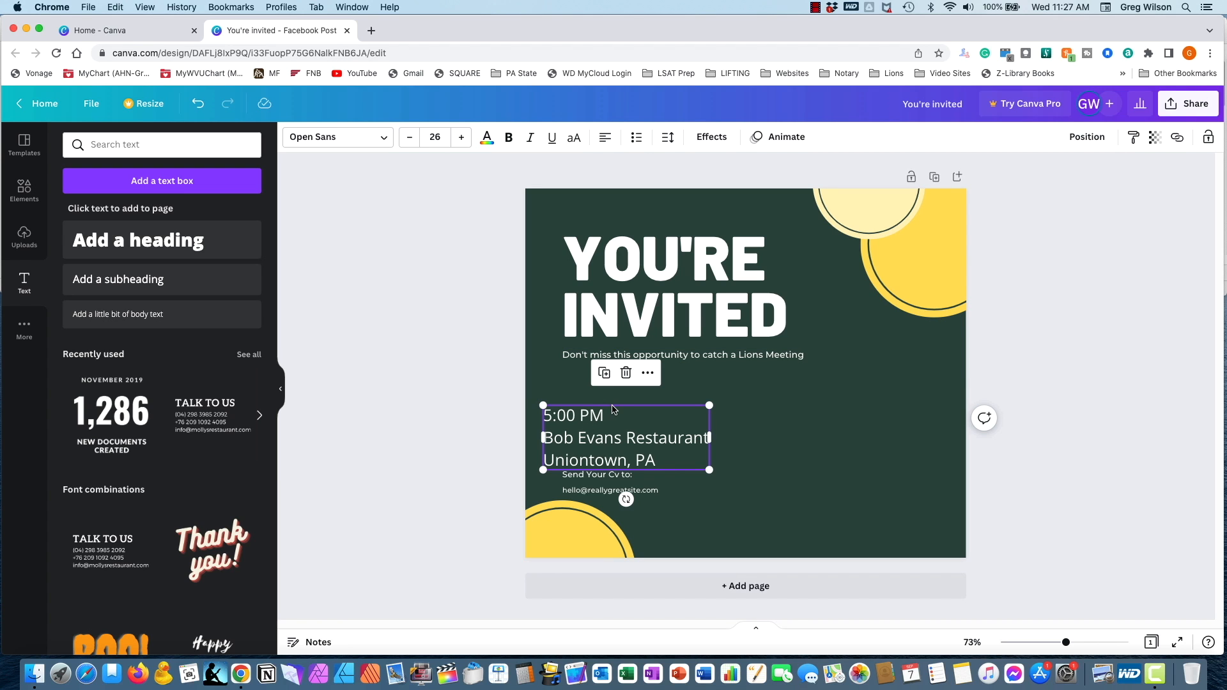
drag(614, 409, 633, 376)
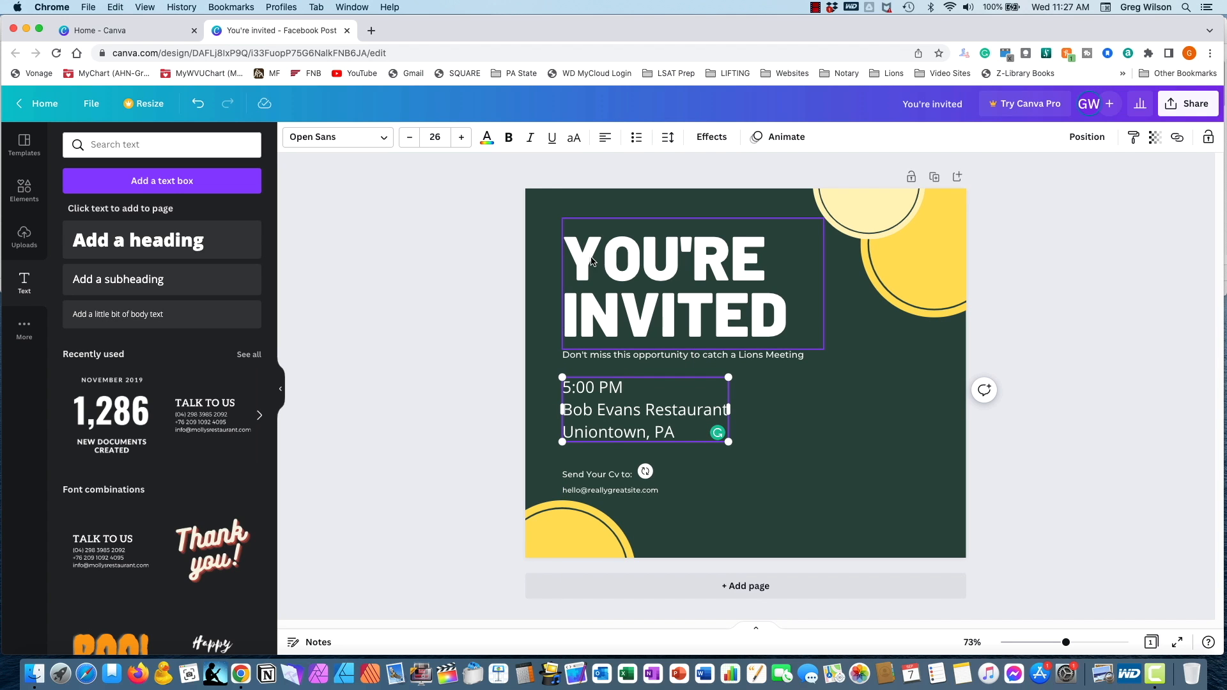
- Replace "Send Your Cv to:" with "For More Information Send An Email to:", widened to one line and moved up beneath the event details
click(609, 477)
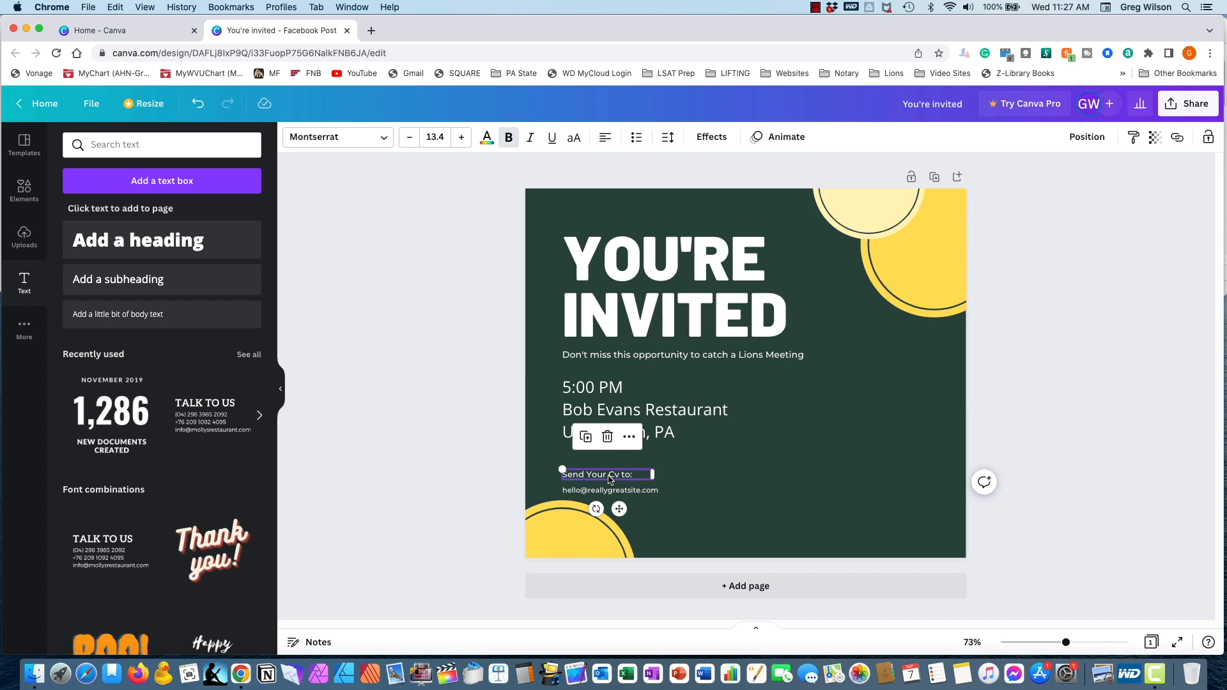
click(609, 476)
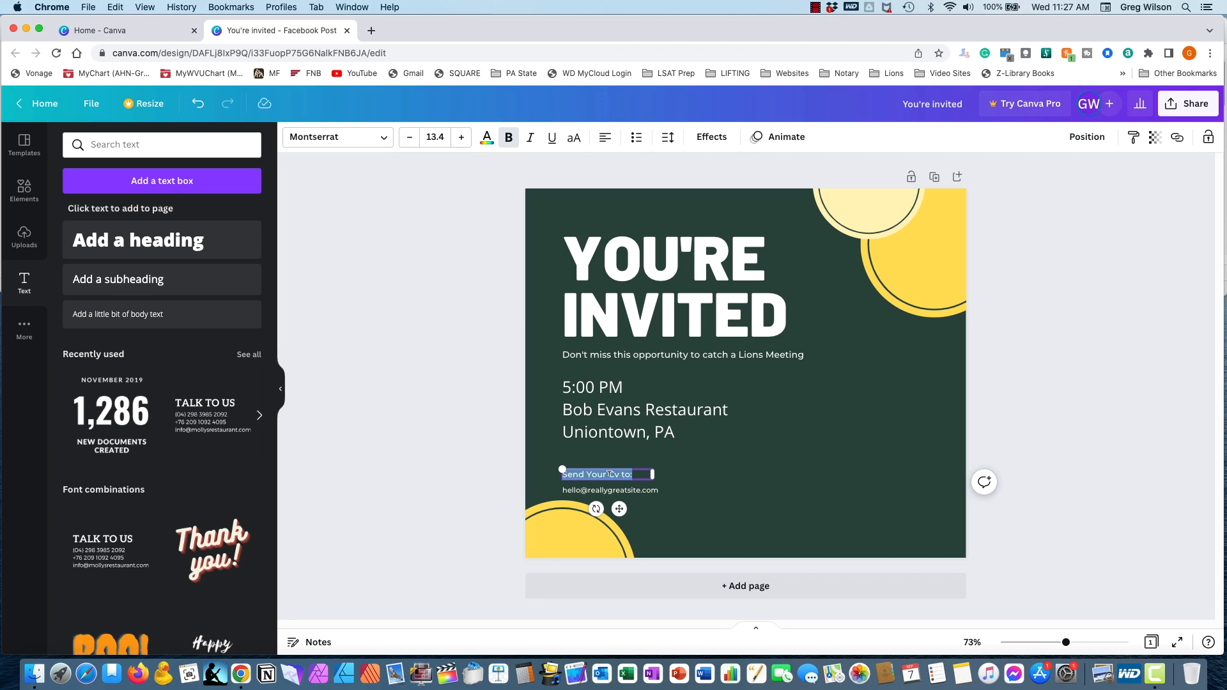
text(For More Information)
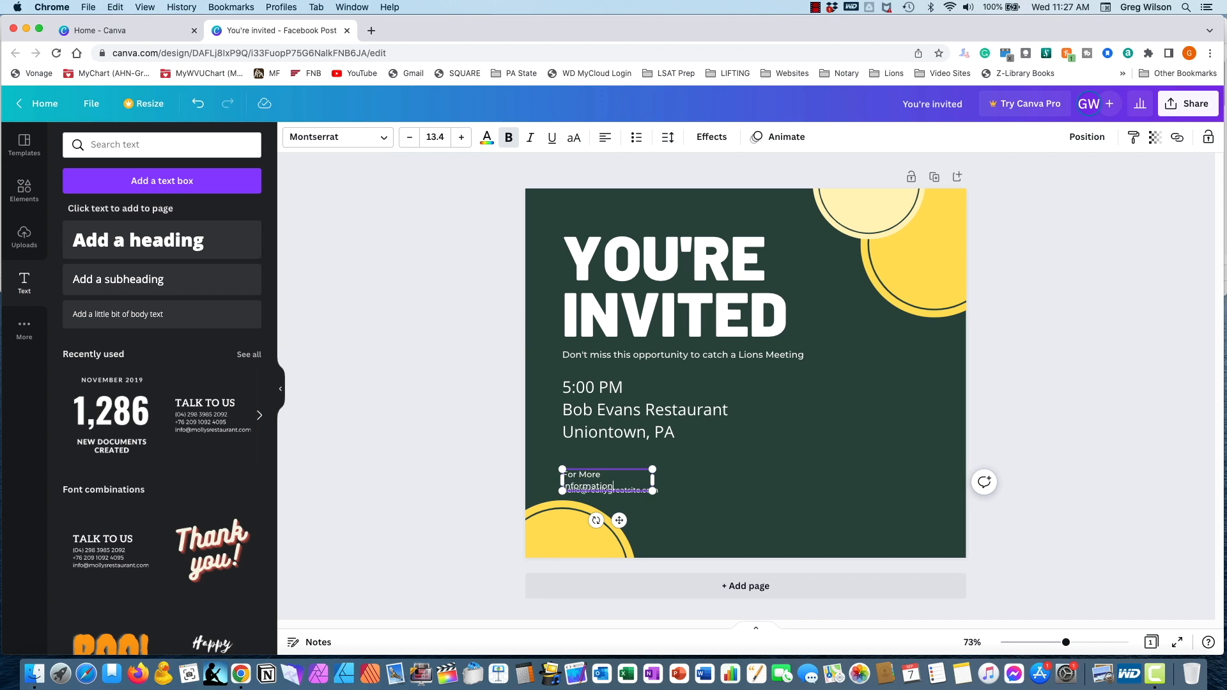
text( Send An Email to:)
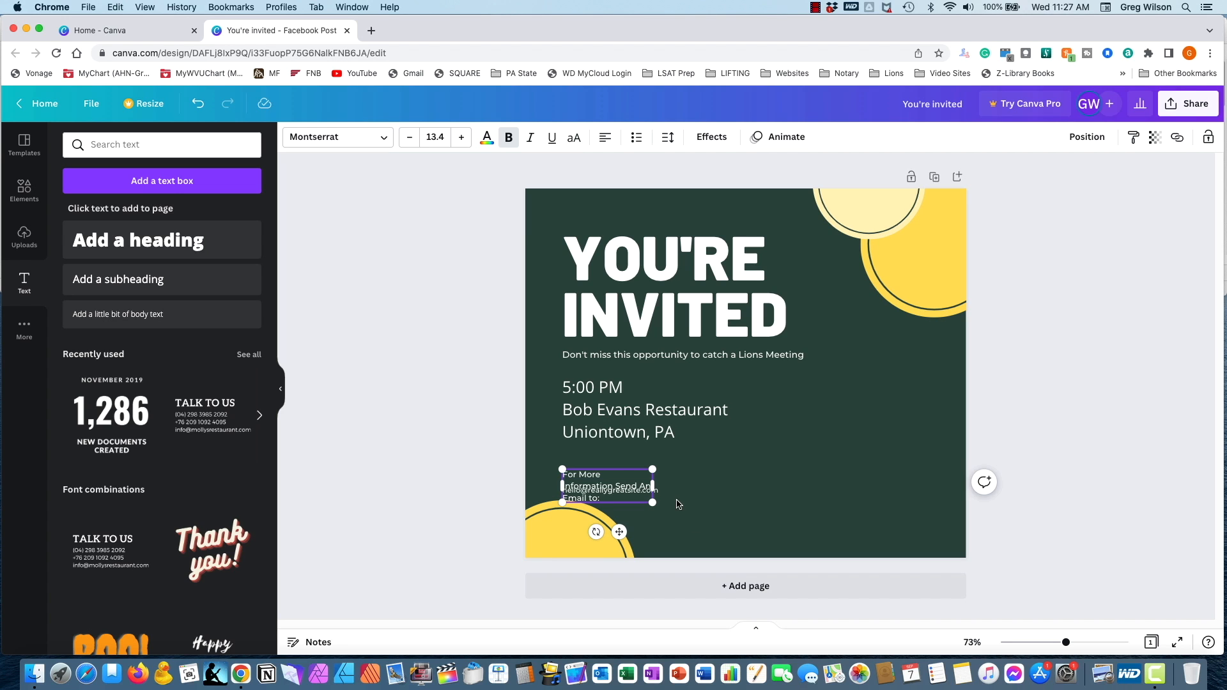
drag(652, 485, 769, 493)
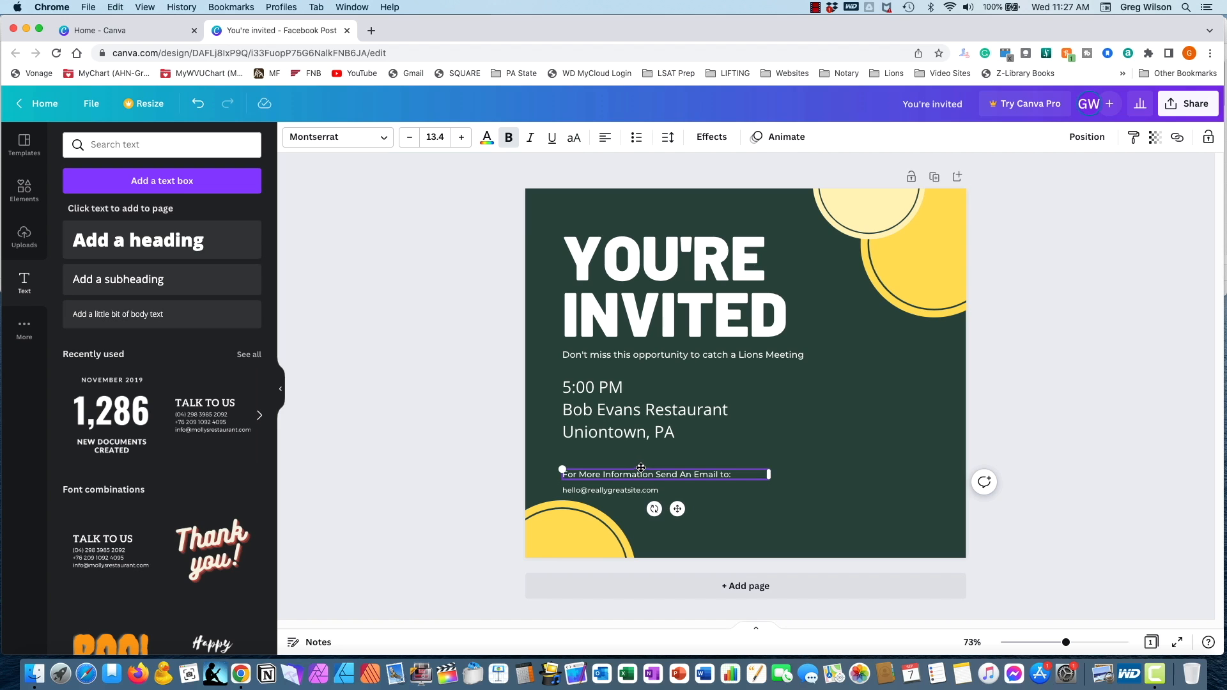
drag(641, 469, 639, 451)
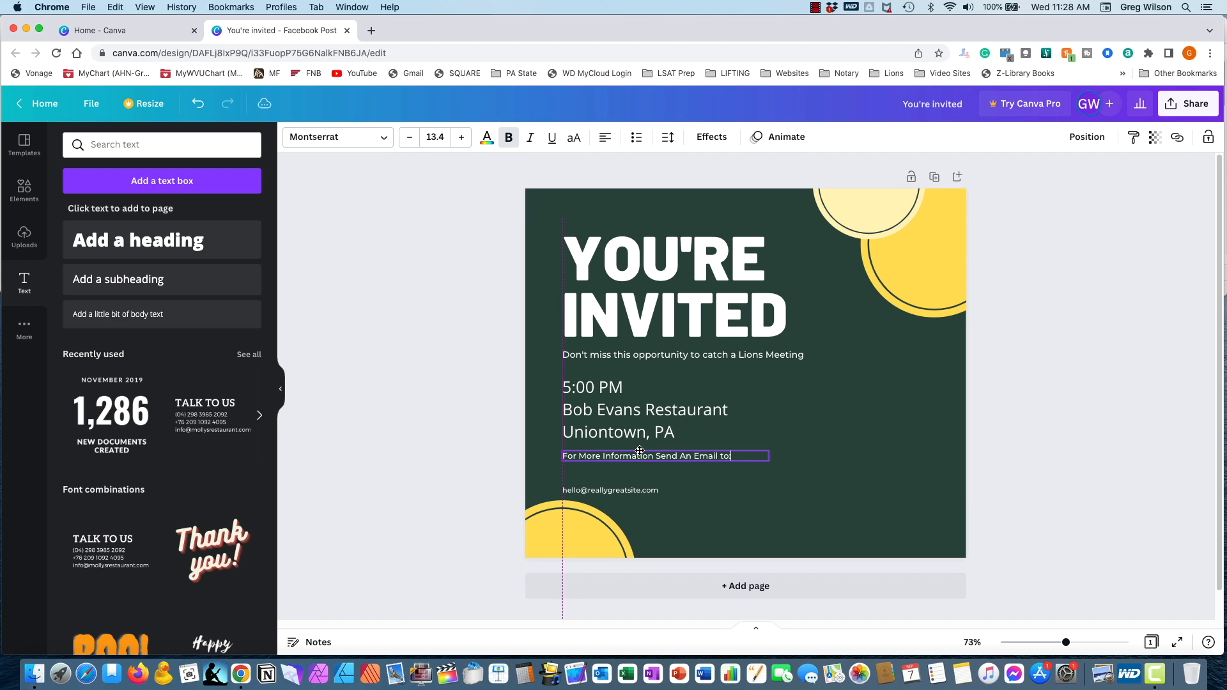
- Move the placeholder e-mail line up beneath the "For More Information" line and replace it with the contact's e-mail address
click(626, 493)
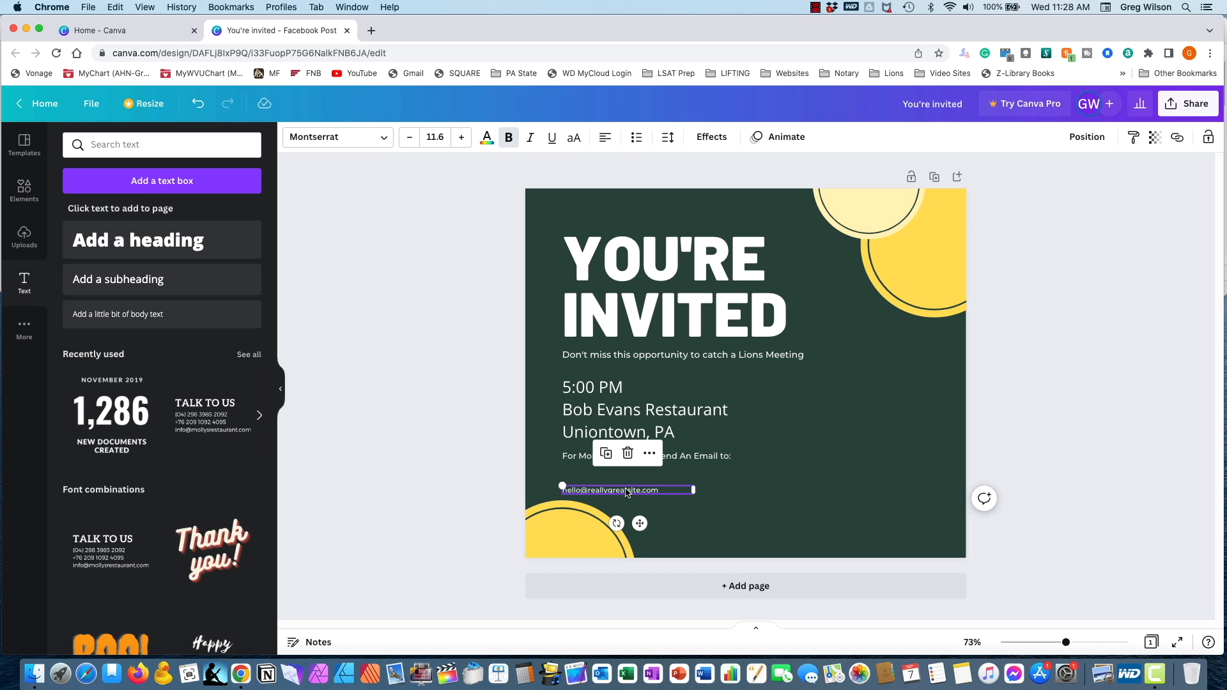
click(629, 490)
drag(630, 486, 631, 469)
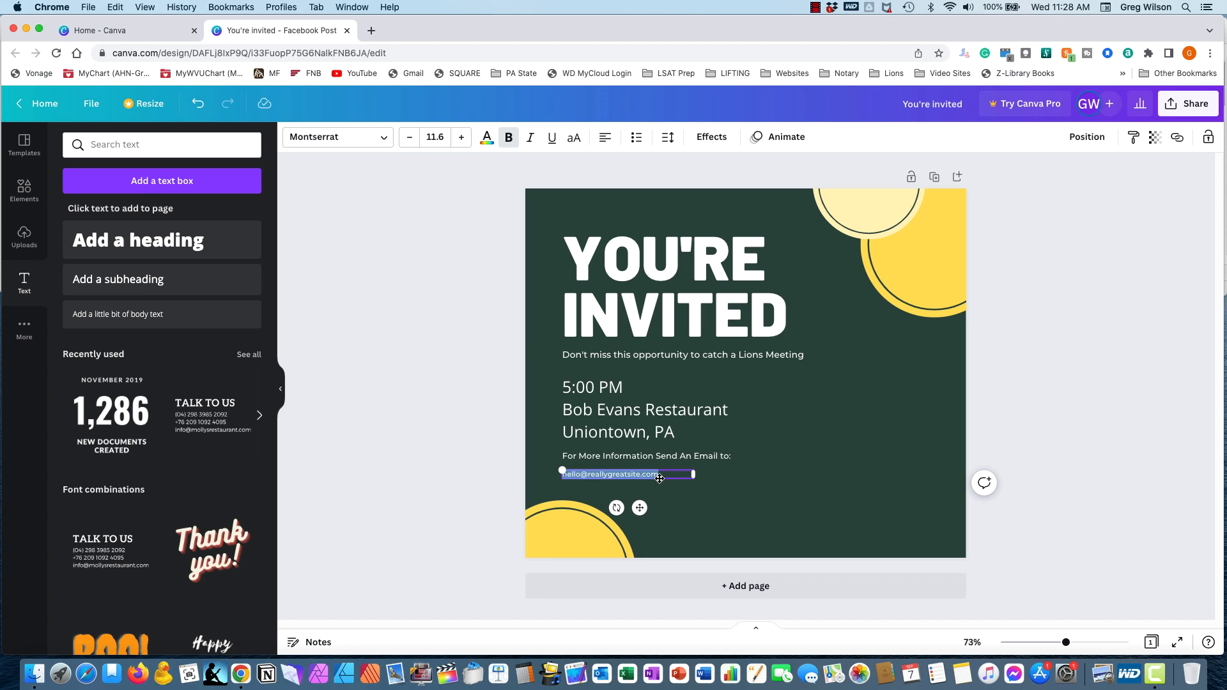
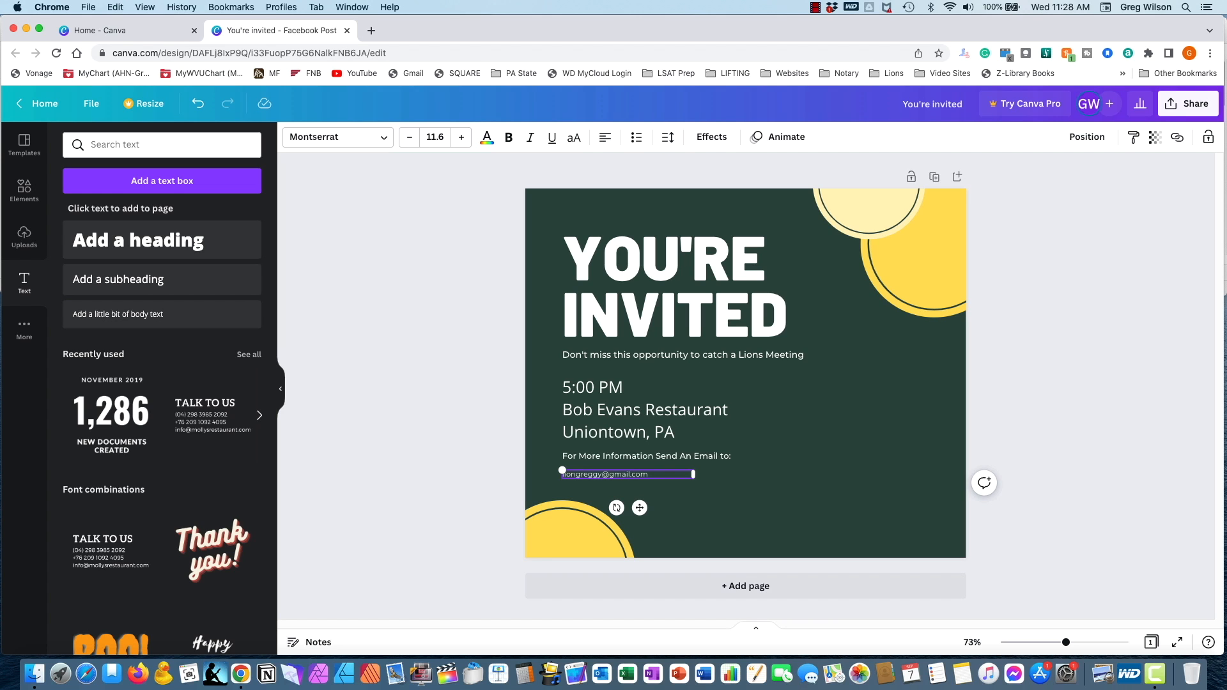
click(697, 531)
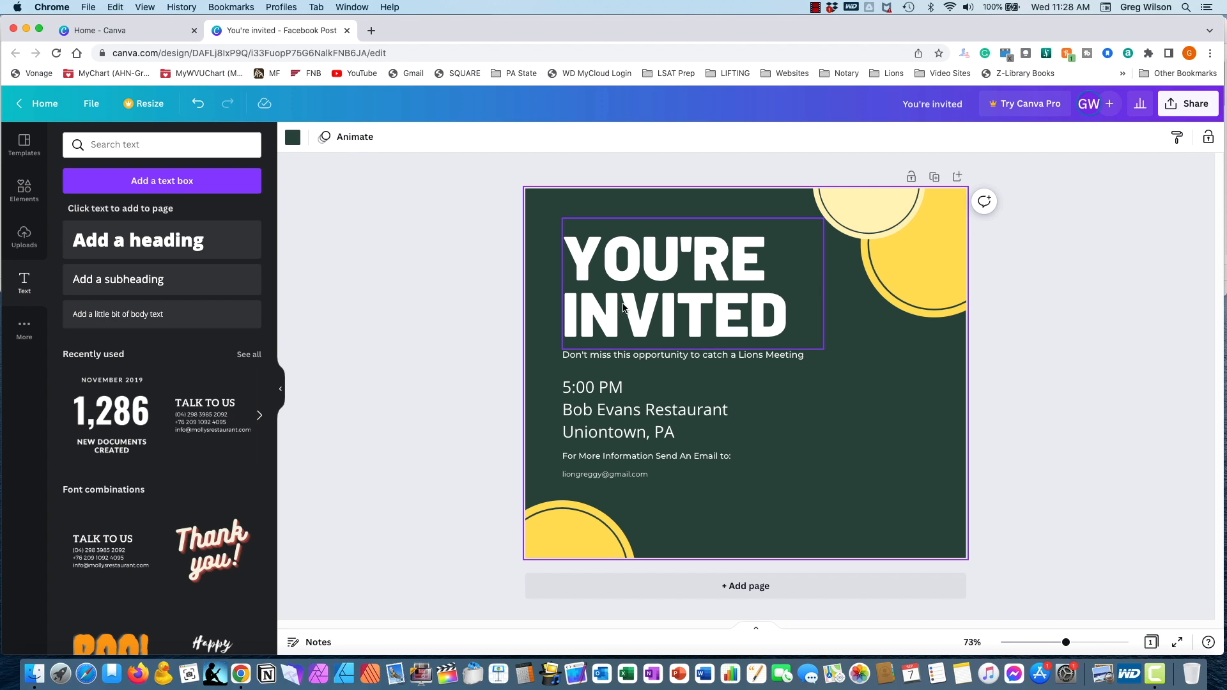
- Add the white-background Lions International logo from the uploaded images to the invitation
click(20, 239)
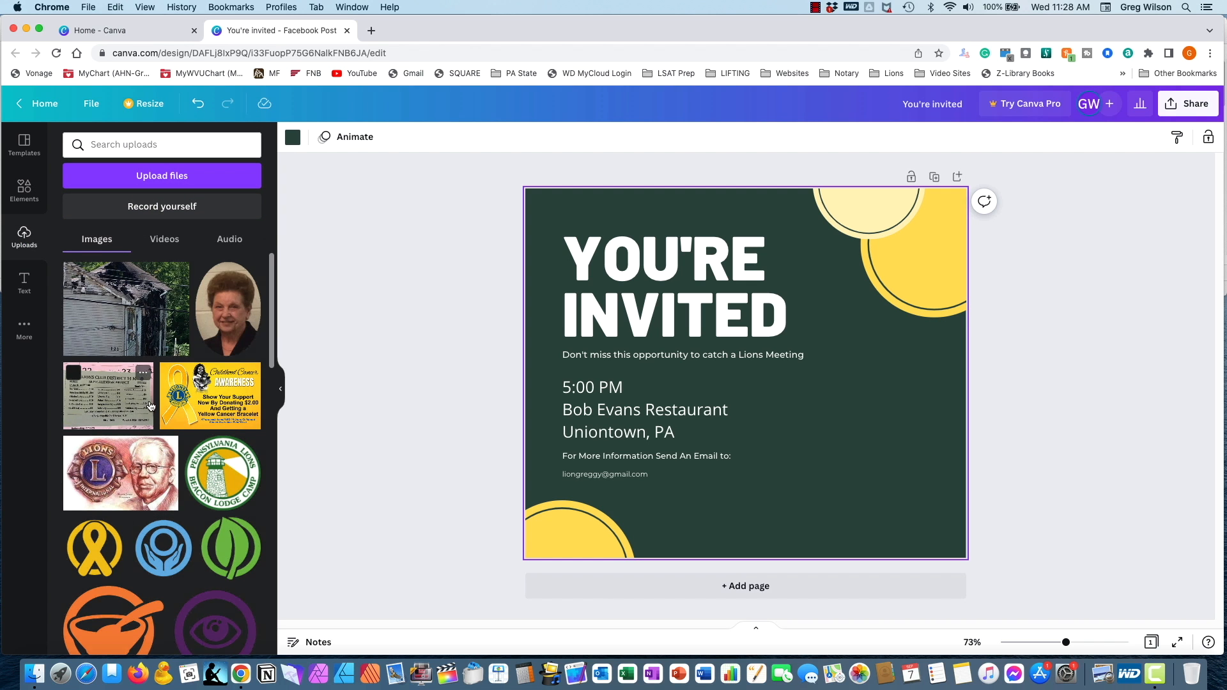
scroll(144, 408, down, 10)
scroll(152, 408, down, 10)
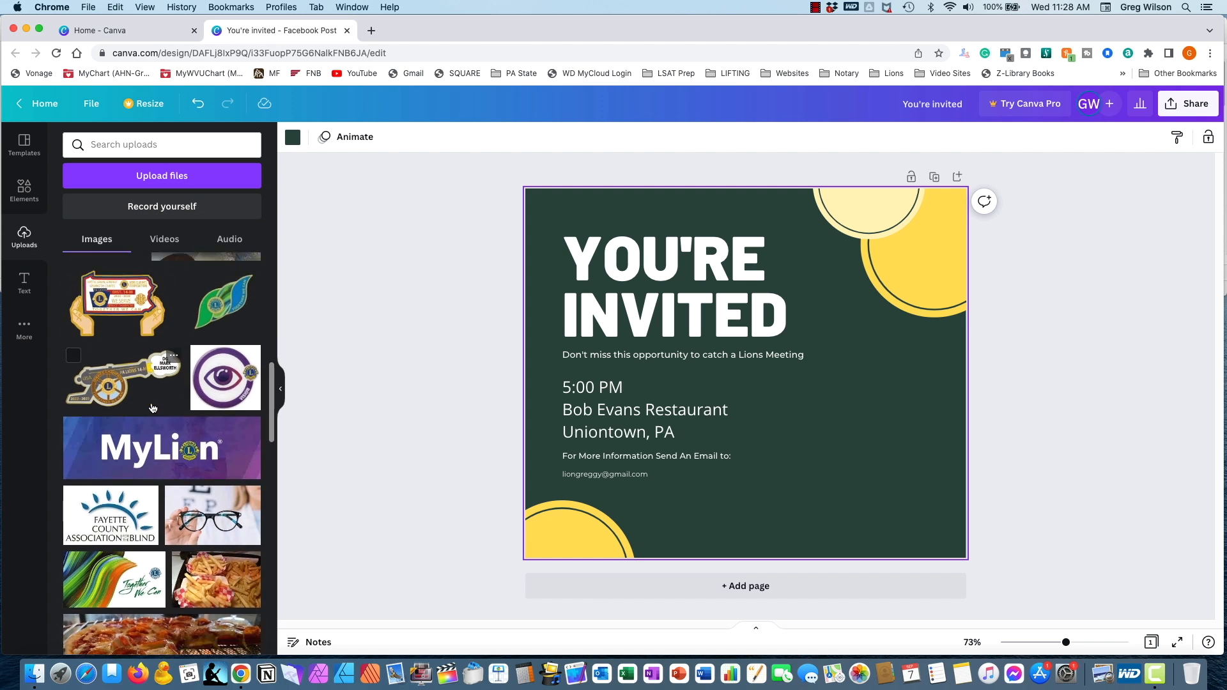
scroll(153, 409, down, 10)
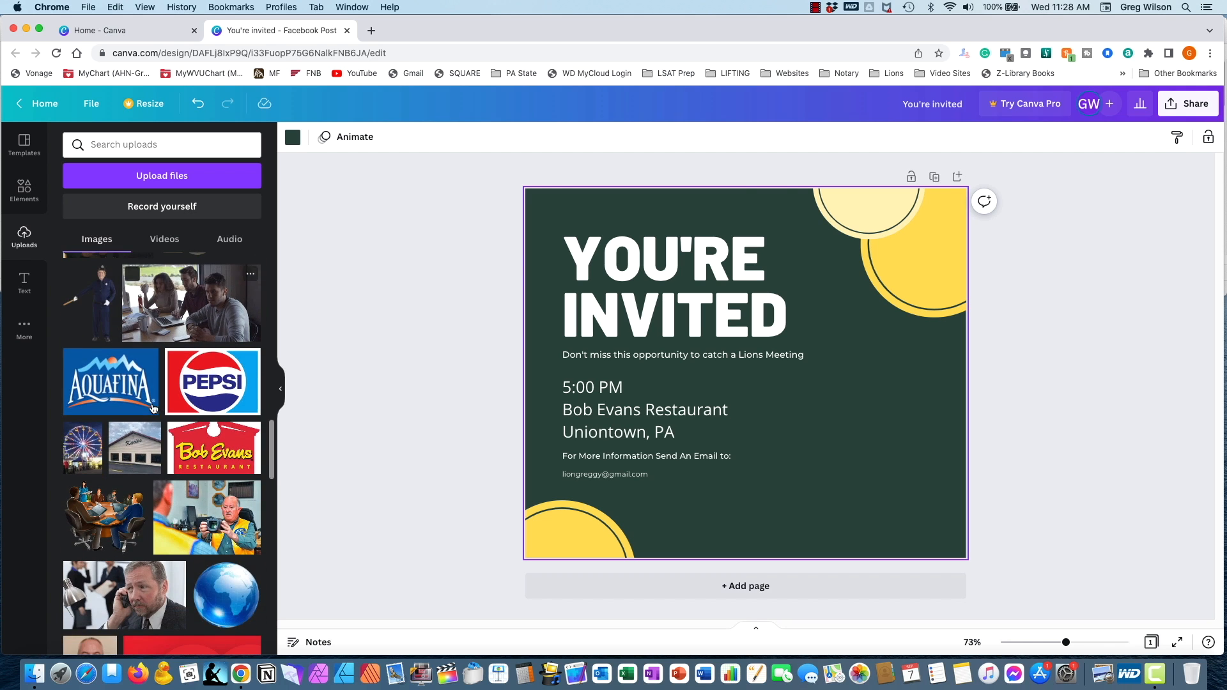
scroll(154, 409, down, 10)
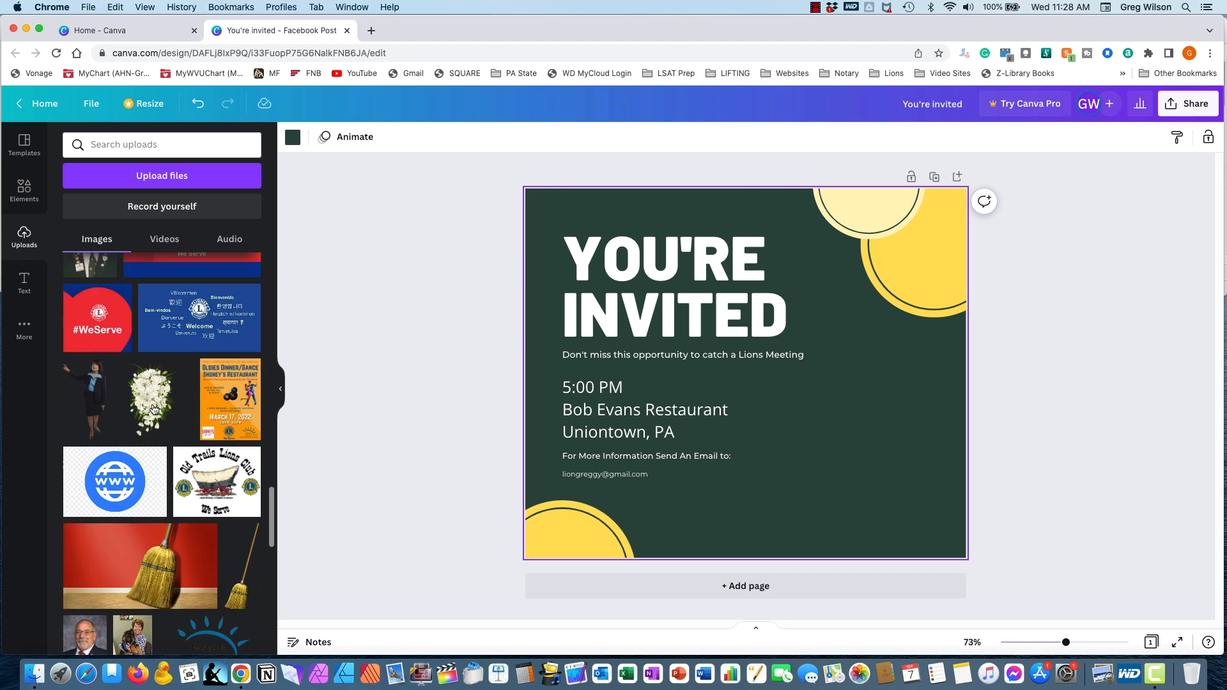
scroll(154, 410, down, 10)
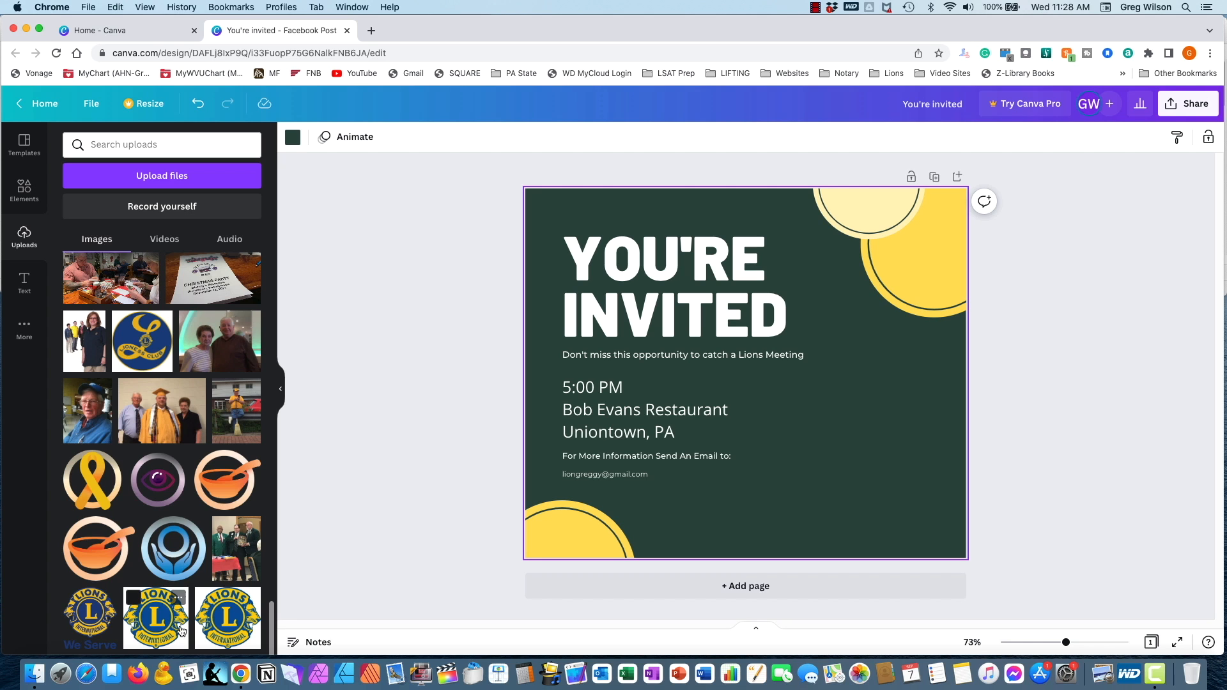
click(231, 632)
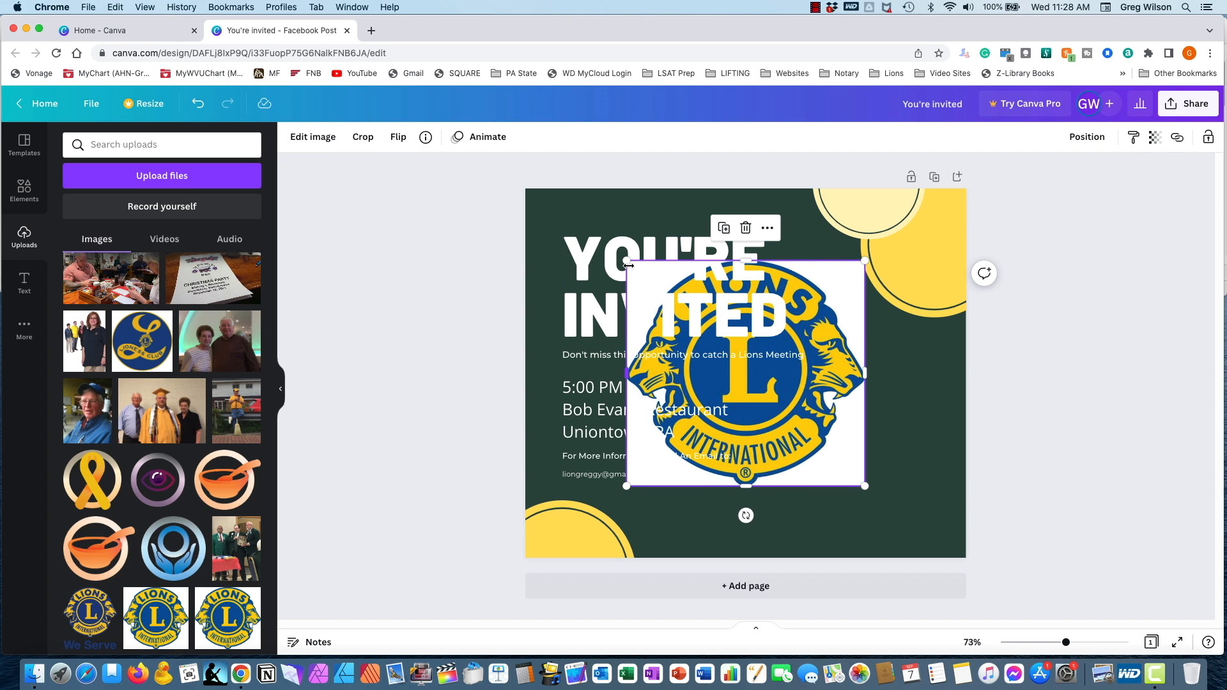
- Shrink the Lions International logo and place it to the right of the event details, below the yellow circles
drag(626, 262, 713, 343)
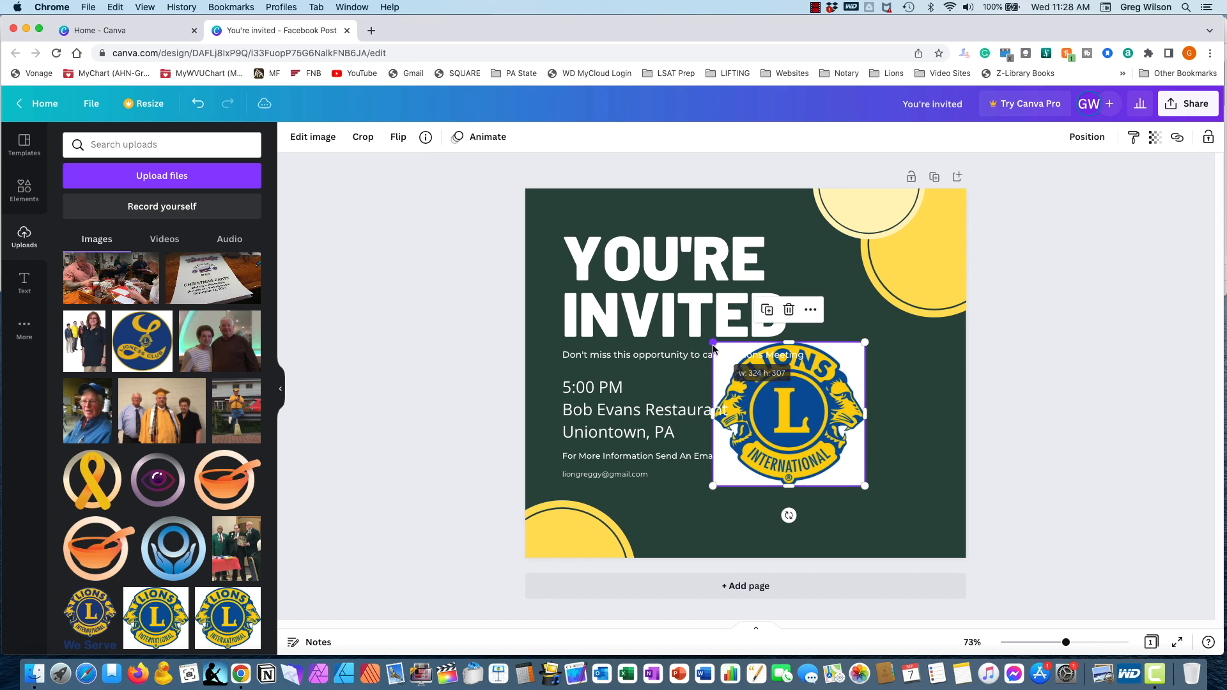
drag(779, 419, 862, 459)
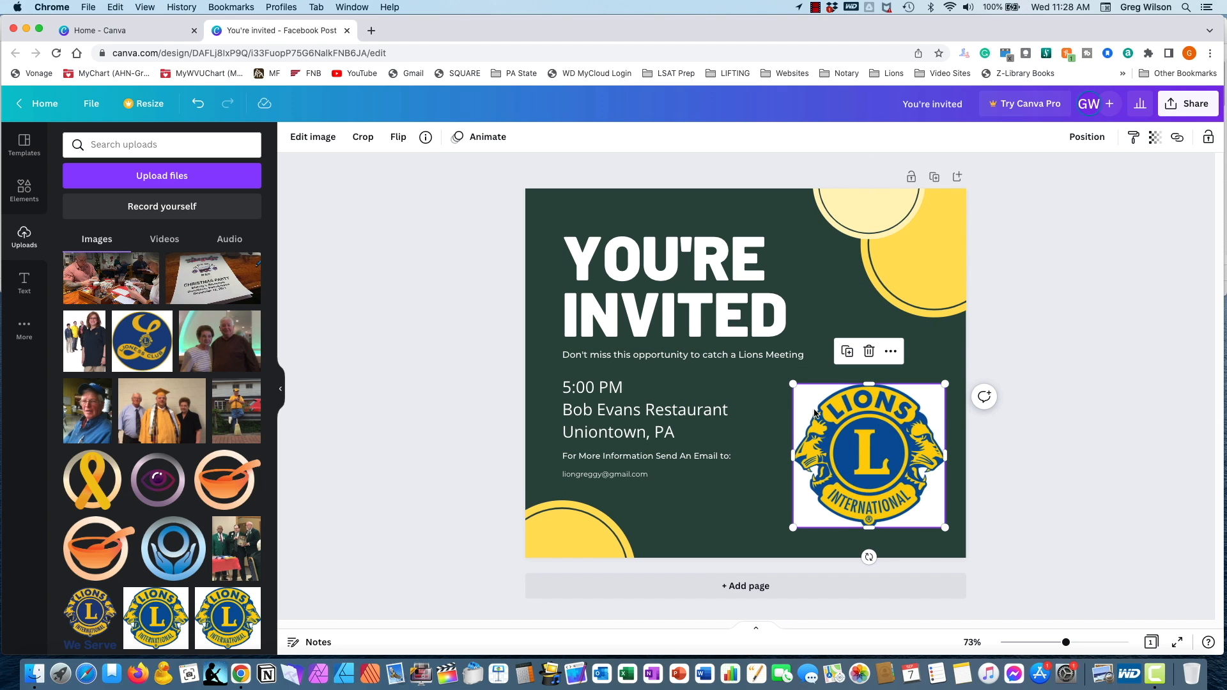
drag(793, 390, 879, 347)
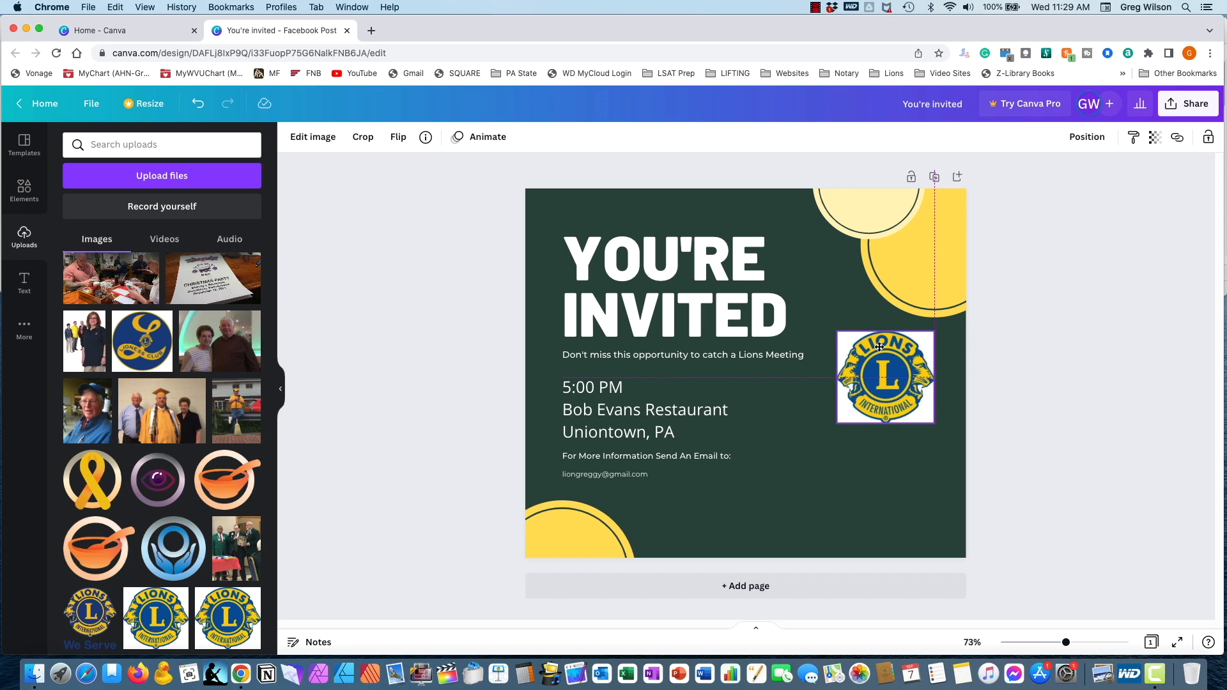
drag(879, 347, 879, 348)
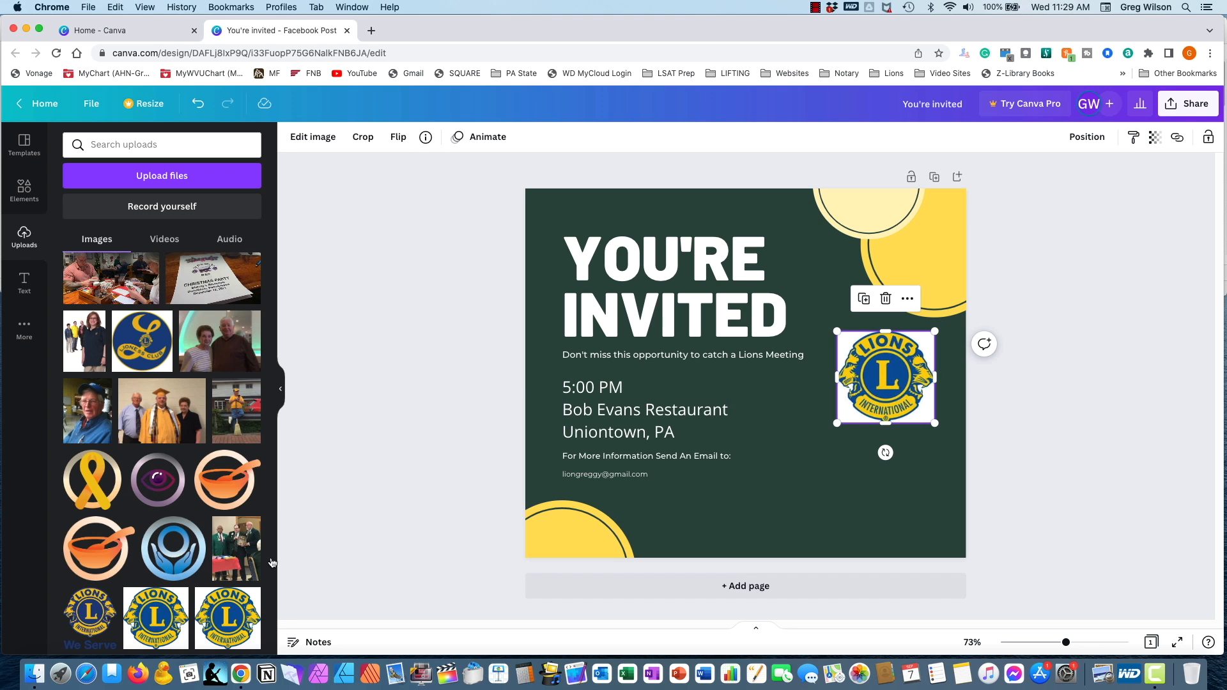
- Add the uploaded Old Trails Lions Club logo, shrink it and place it in the page's lower-right corner
scroll(207, 569, up, 5)
scroll(207, 568, up, 10)
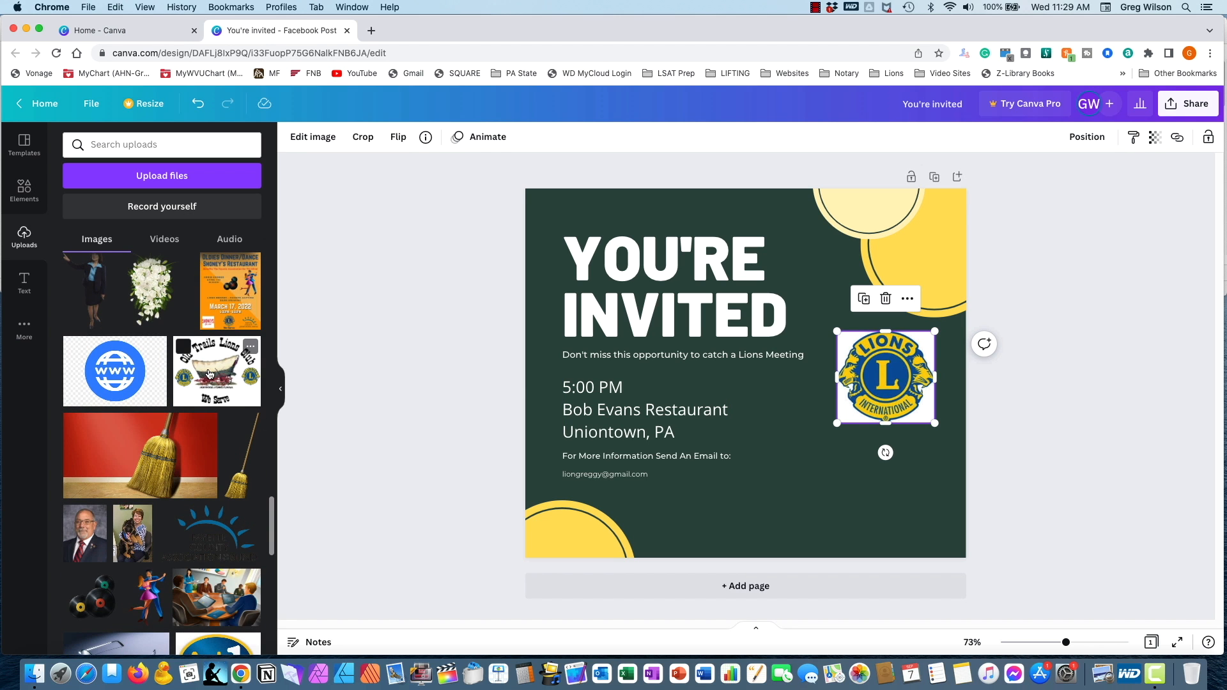
click(209, 374)
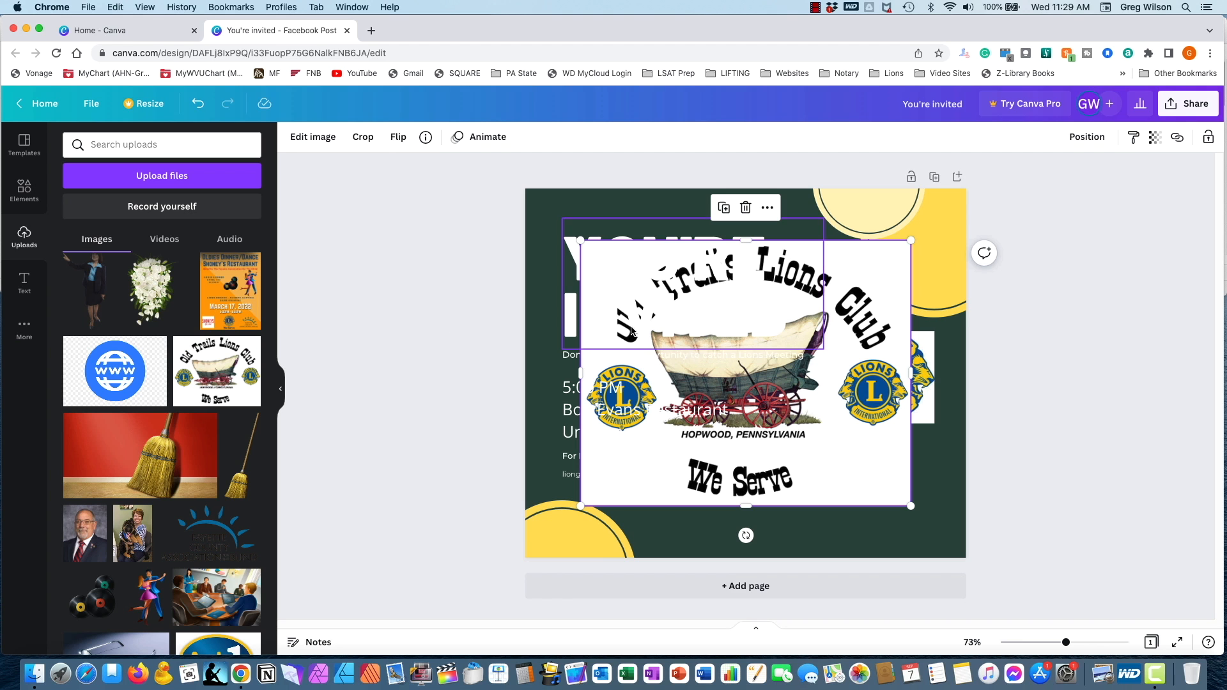
drag(909, 243, 718, 396)
drag(728, 496, 952, 532)
- Centre the Lions International logo directly above the Old Trails Lions Club logo
click(884, 377)
drag(880, 373, 871, 371)
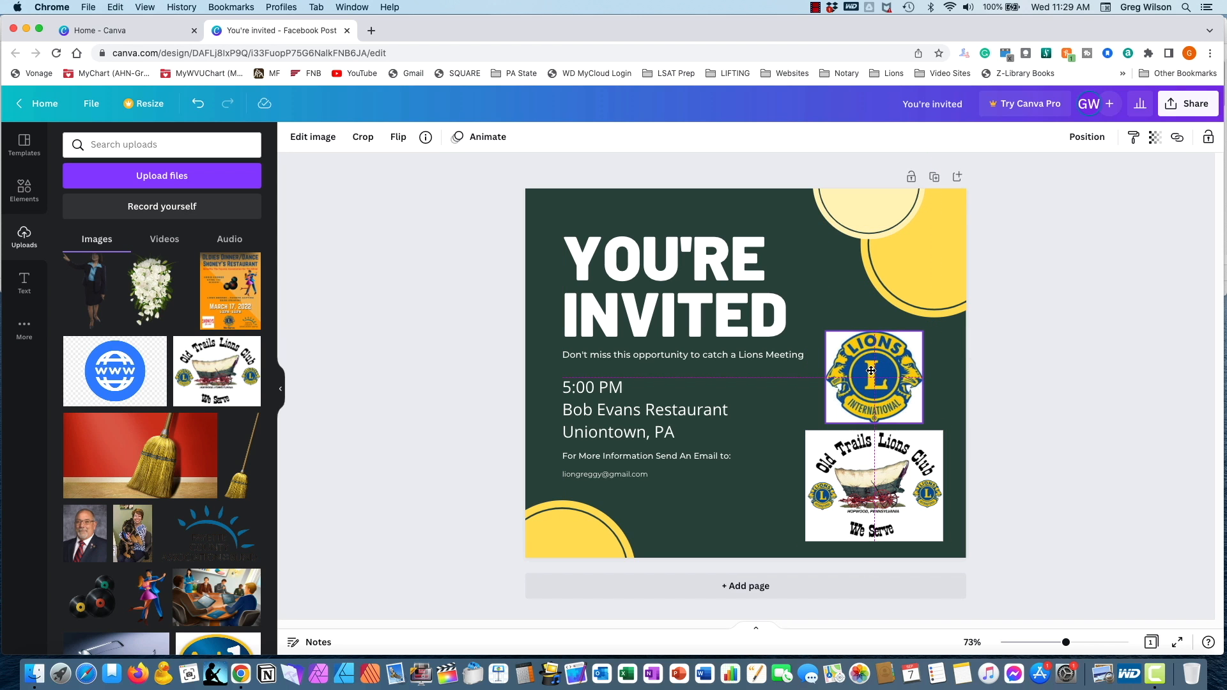
drag(871, 372, 871, 371)
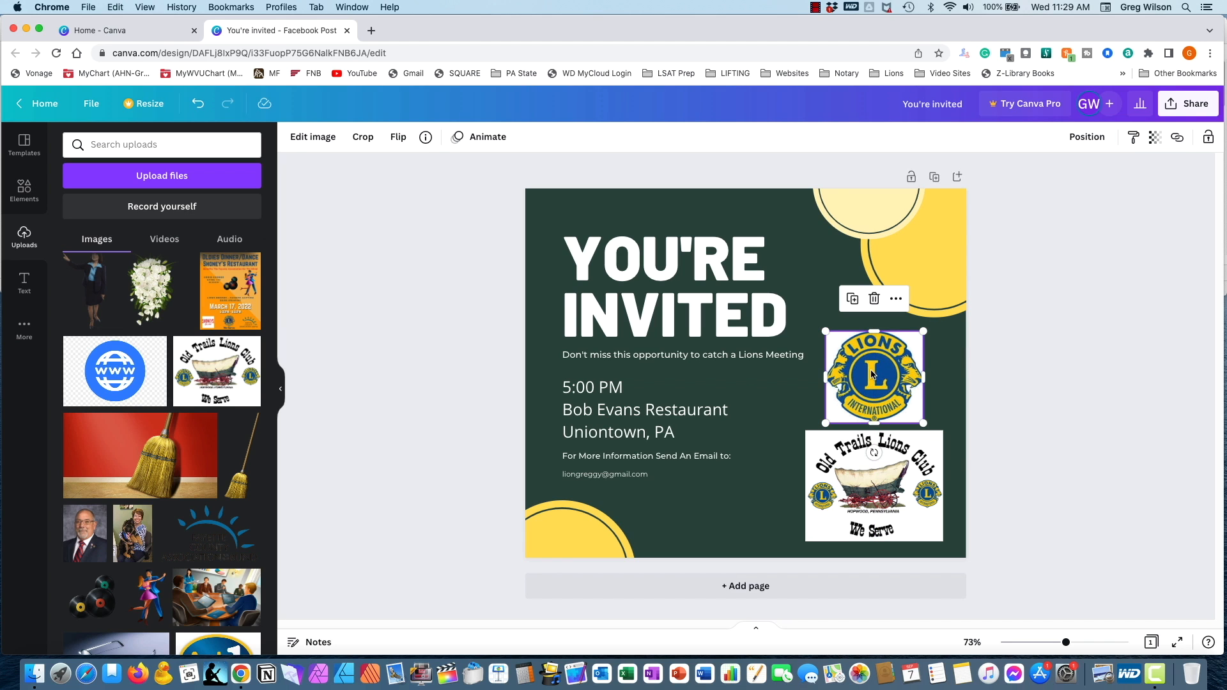
click(1002, 457)
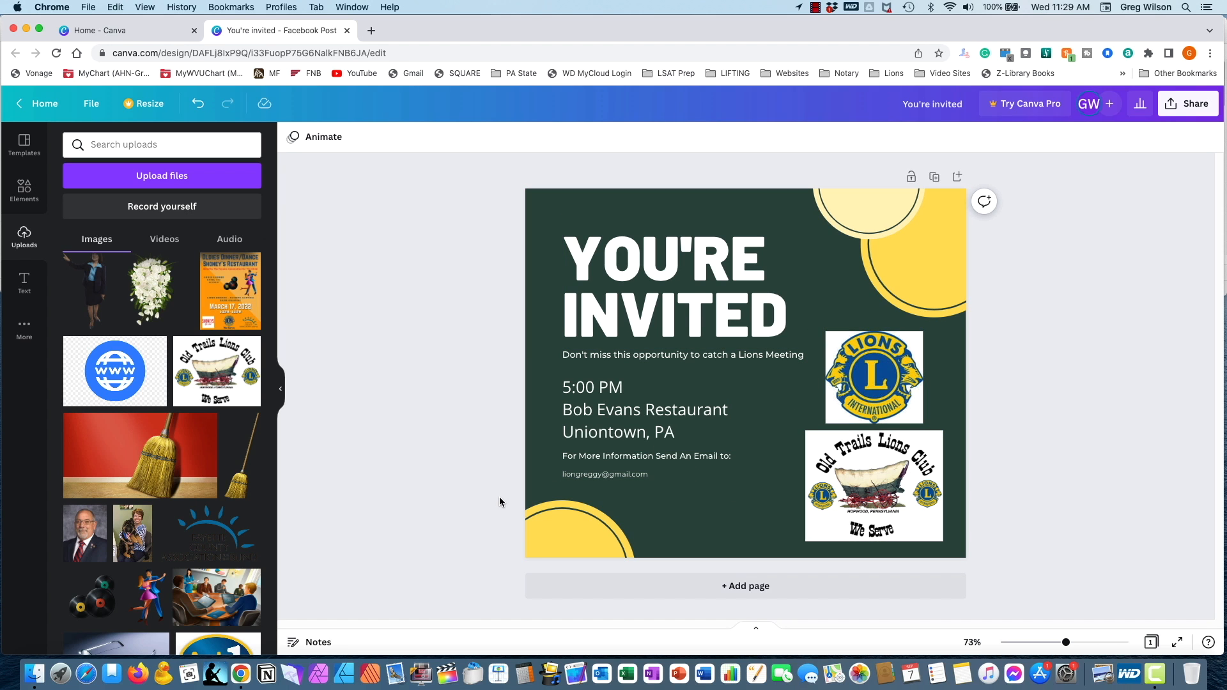
- Look through the categories and graphic collections in the Elements library
click(23, 190)
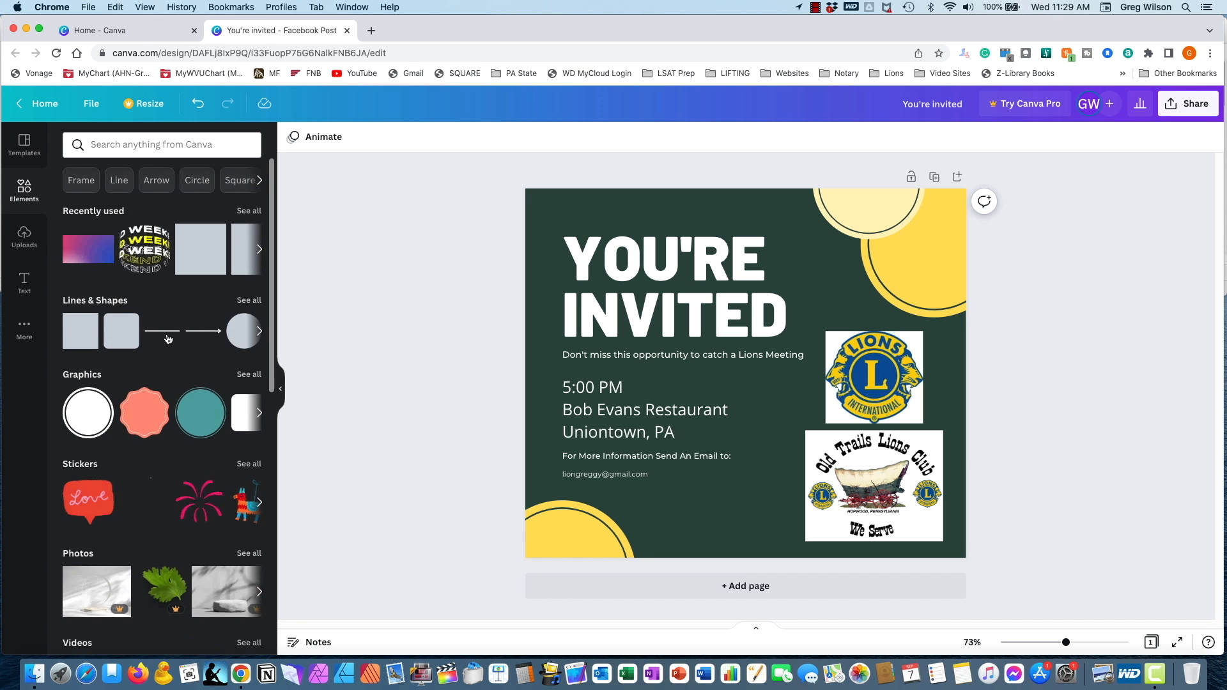
scroll(168, 337, down, 10)
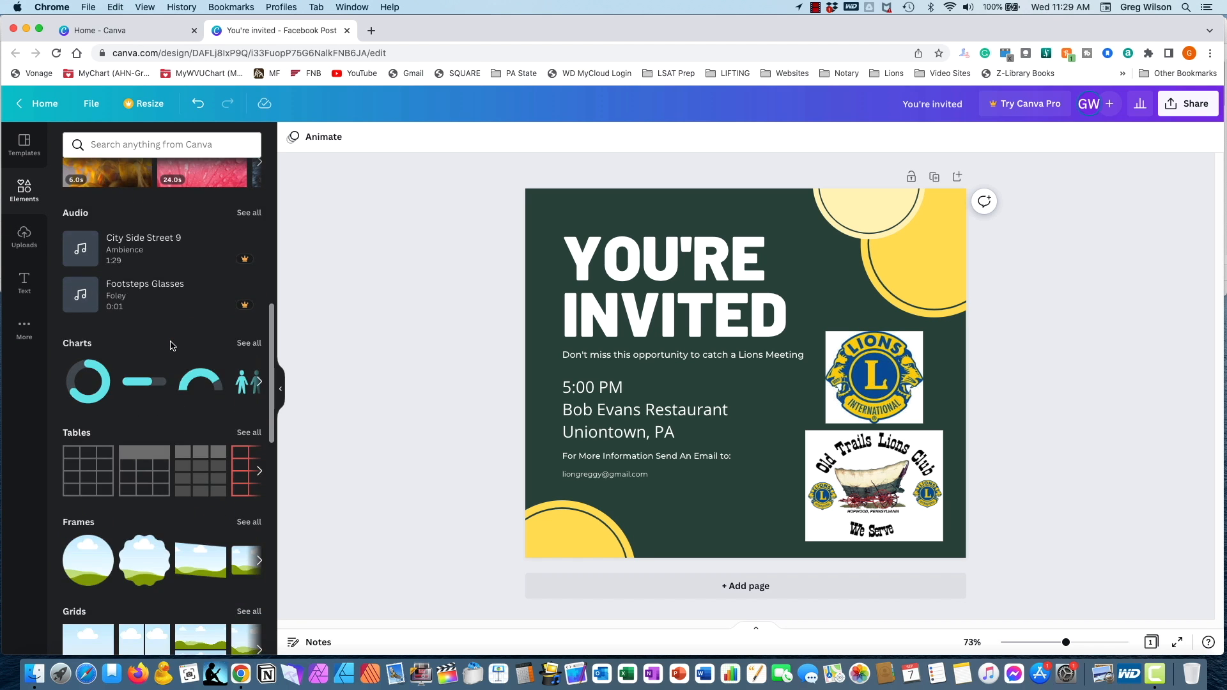
scroll(170, 346, down, 10)
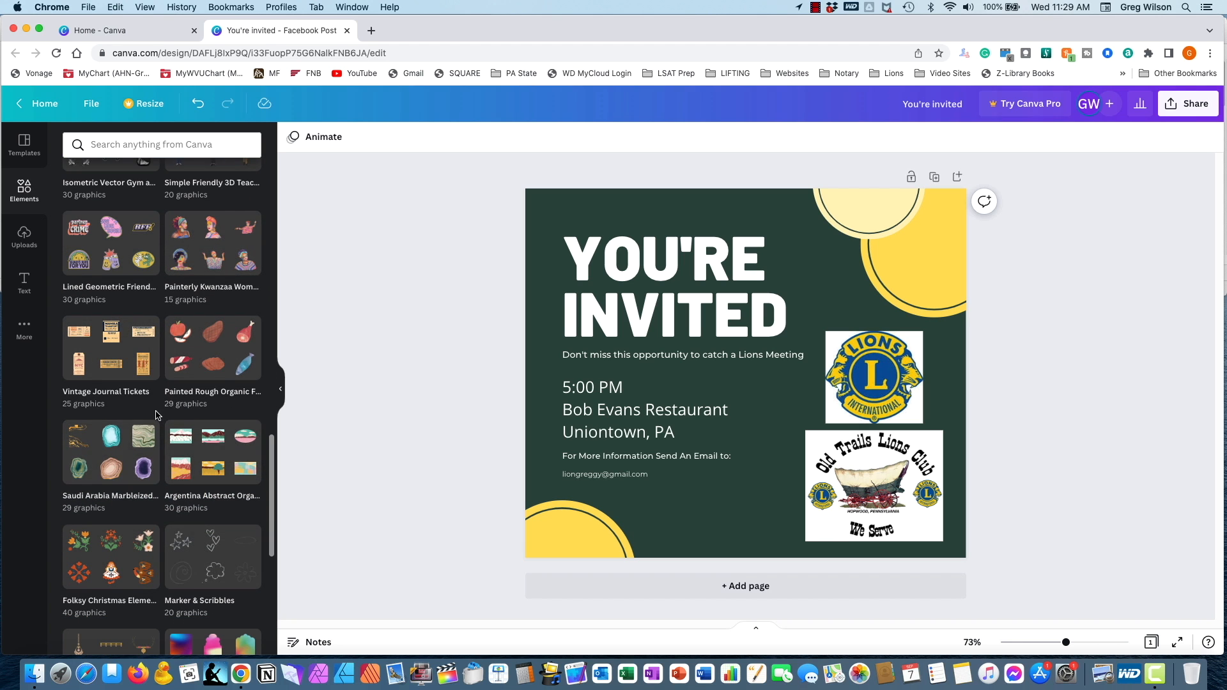
scroll(191, 447, down, 6)
scroll(160, 416, down, 1)
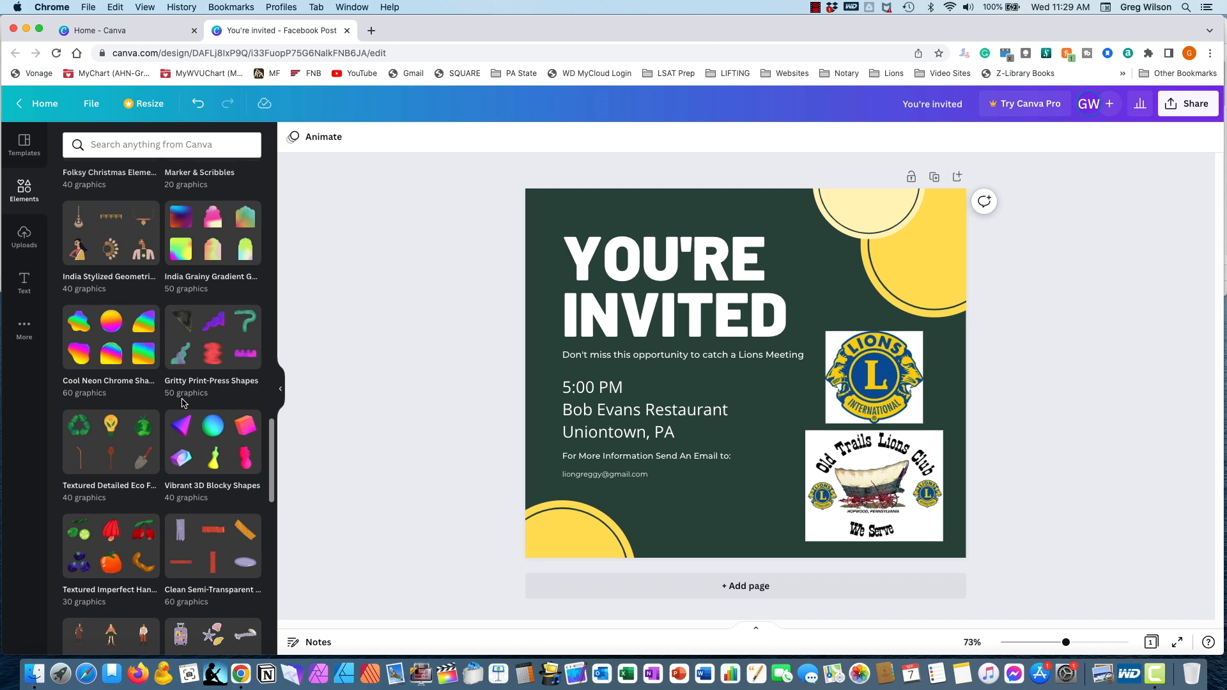
scroll(183, 403, up, 15)
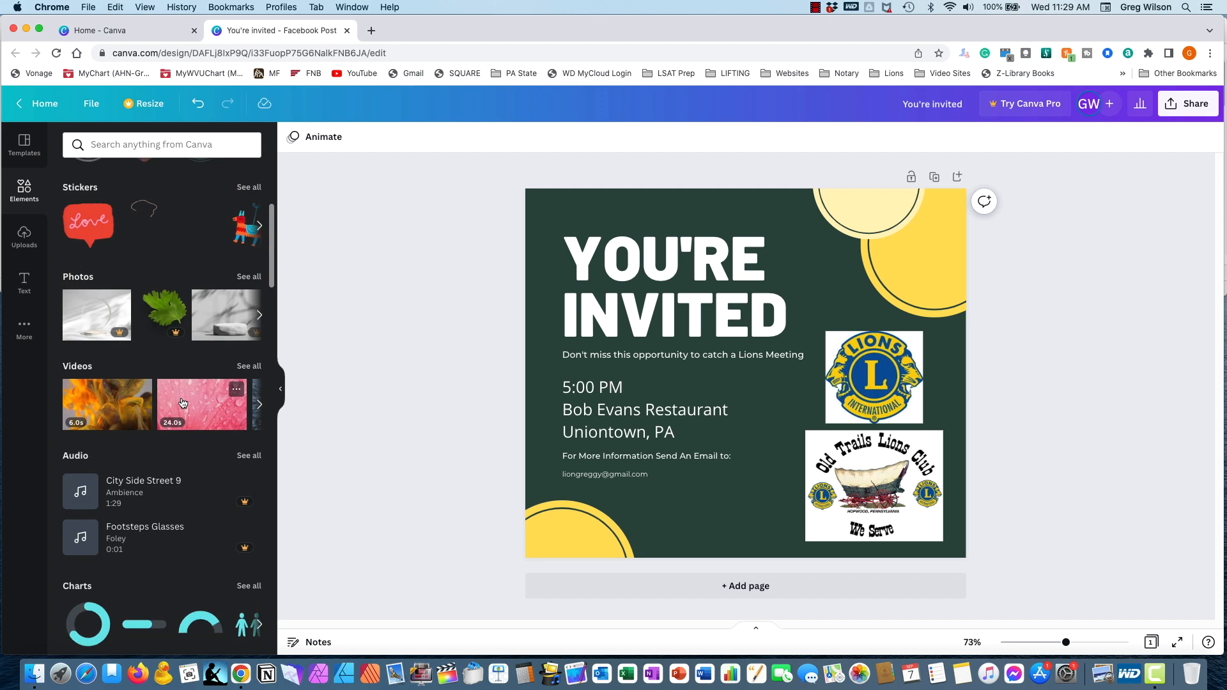
scroll(182, 403, up, 5)
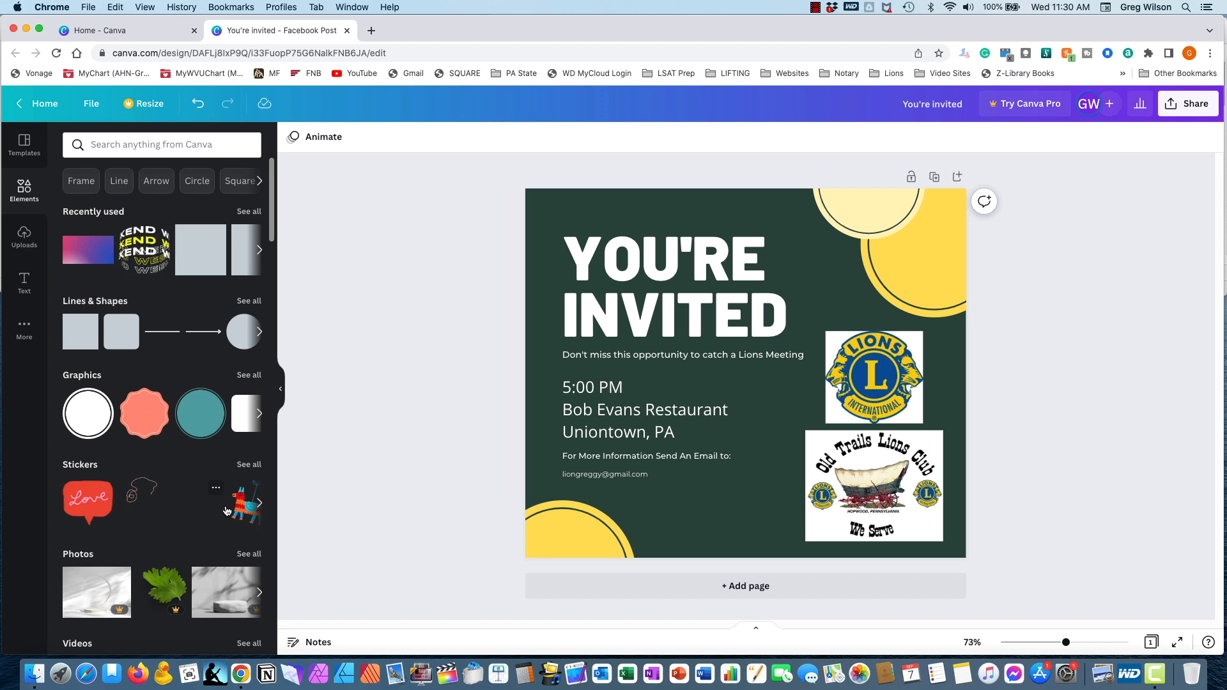
- Examine the photo, video and audio elements for free and Pro items, down to the charts, tables, frames and grids
scroll(181, 502, down, 3)
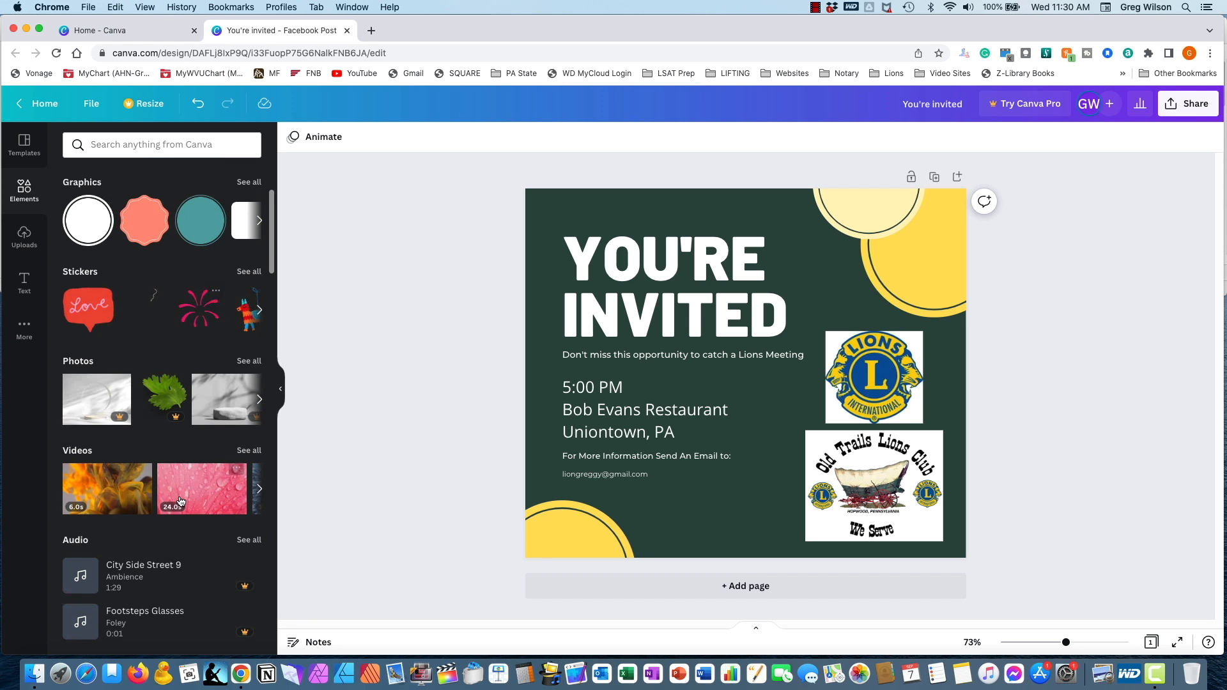
scroll(181, 502, down, 1)
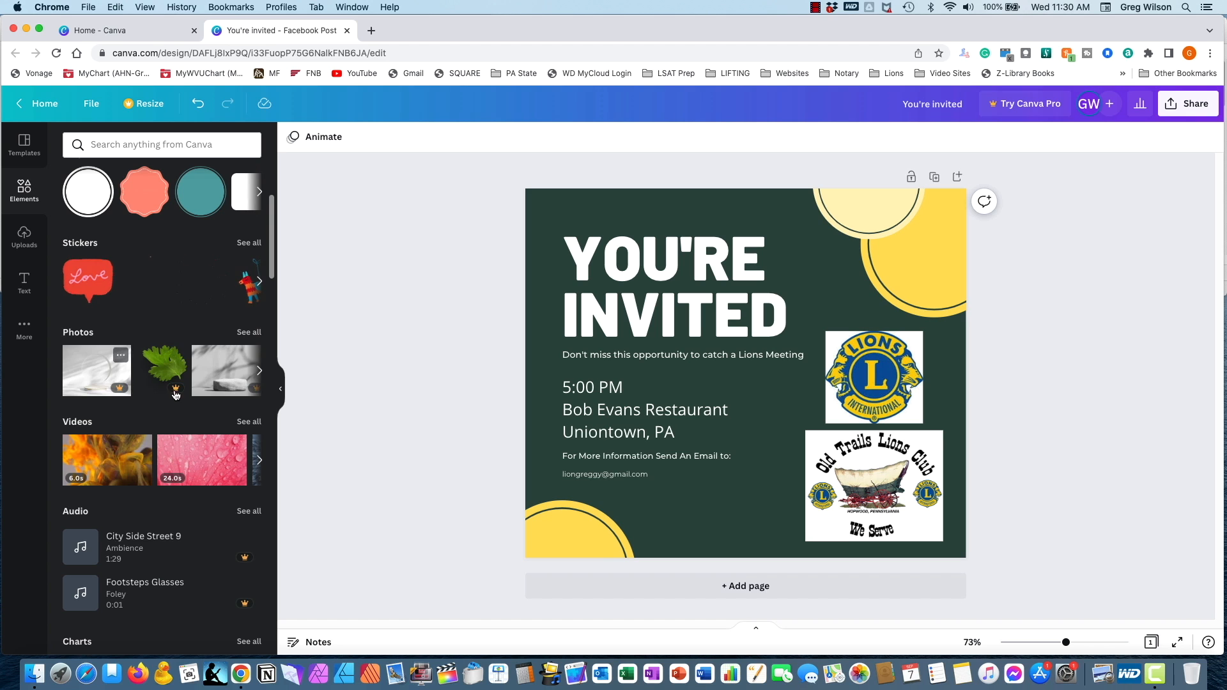
click(257, 372)
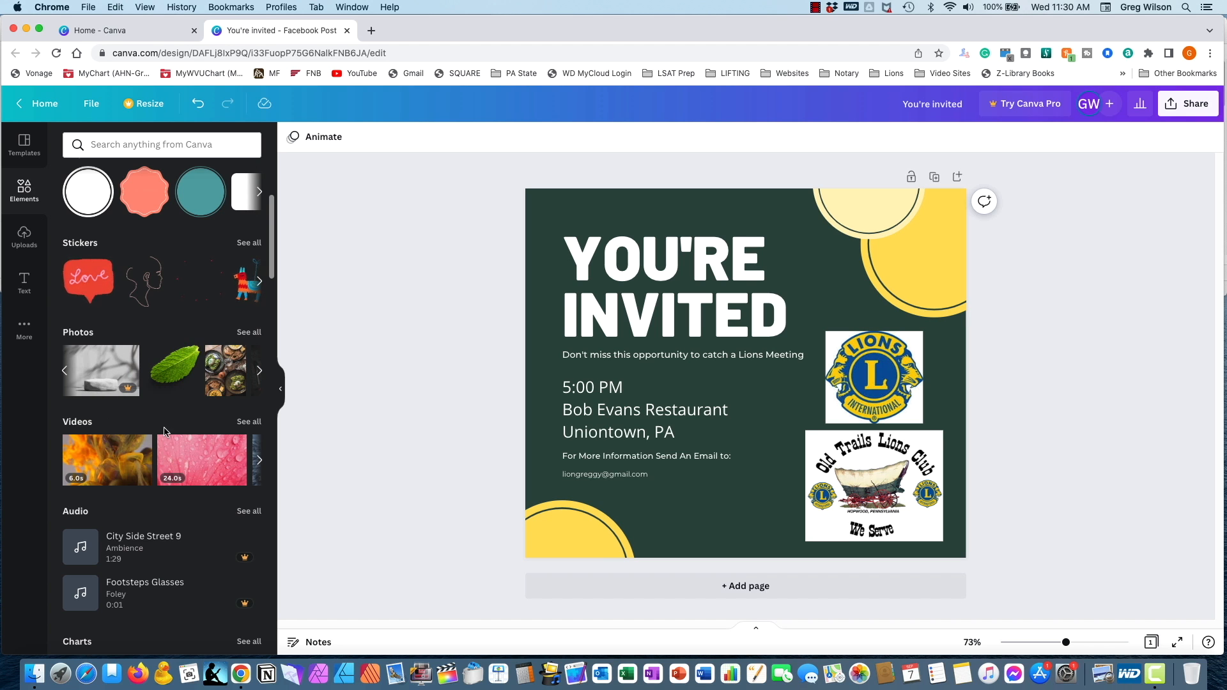
scroll(204, 409, down, 3)
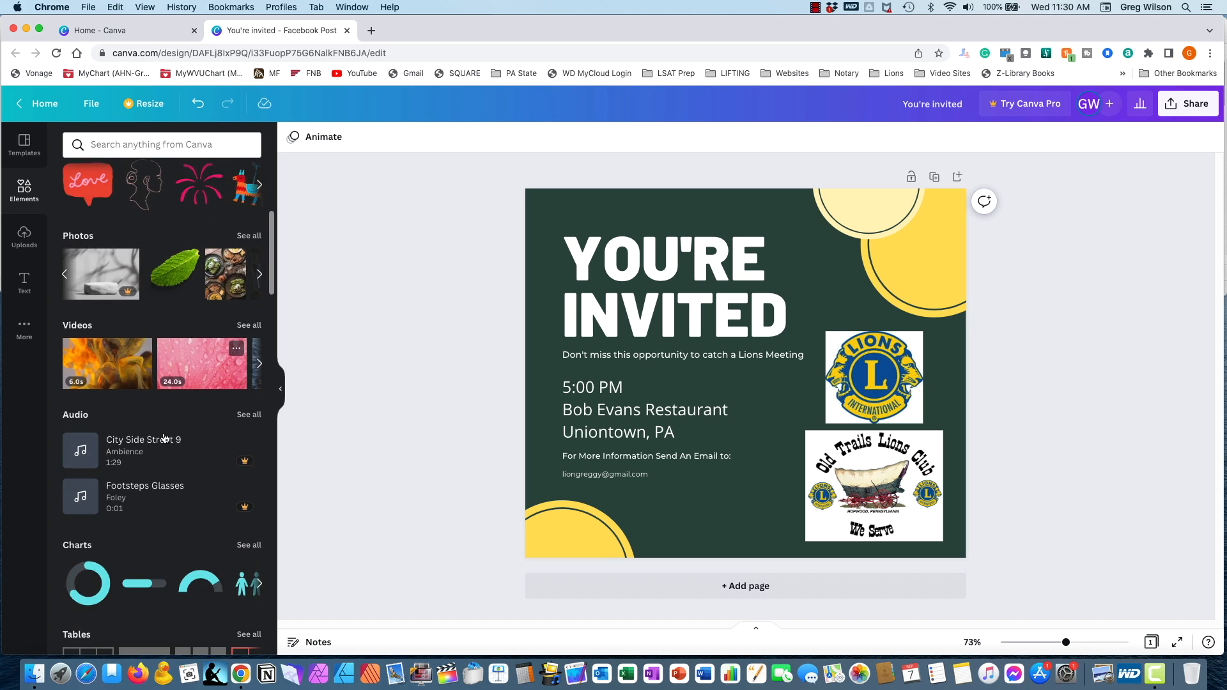
click(260, 371)
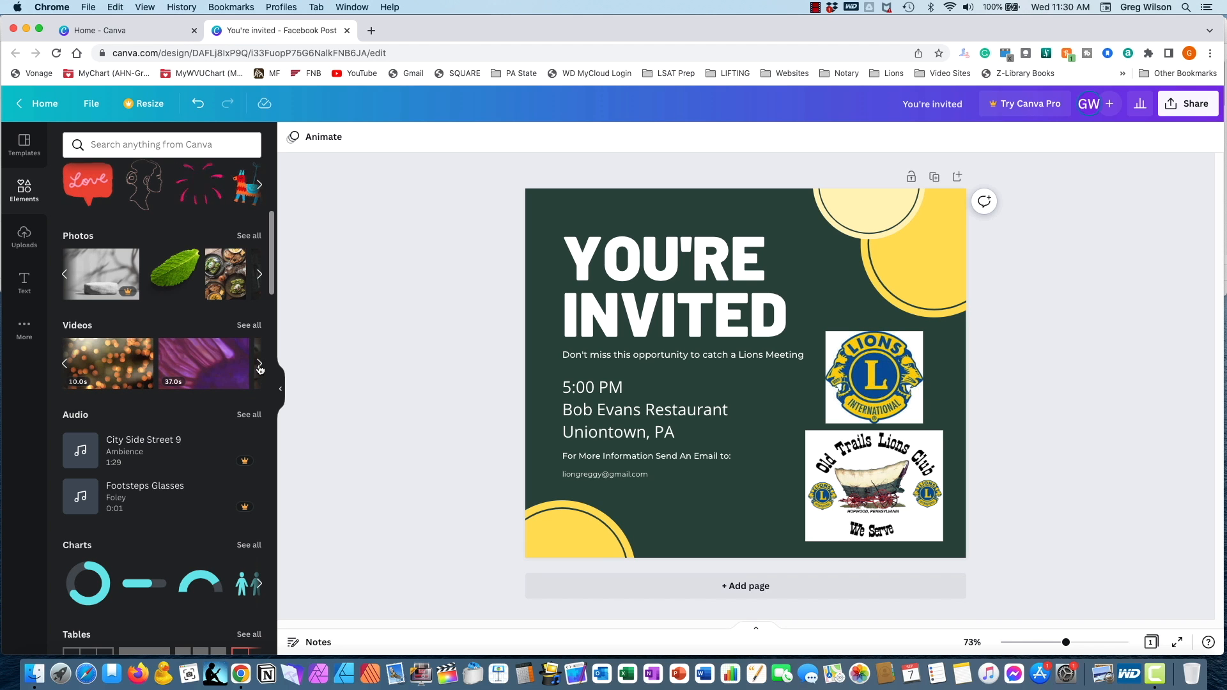
click(260, 370)
click(260, 370)
mouse_move(209, 383)
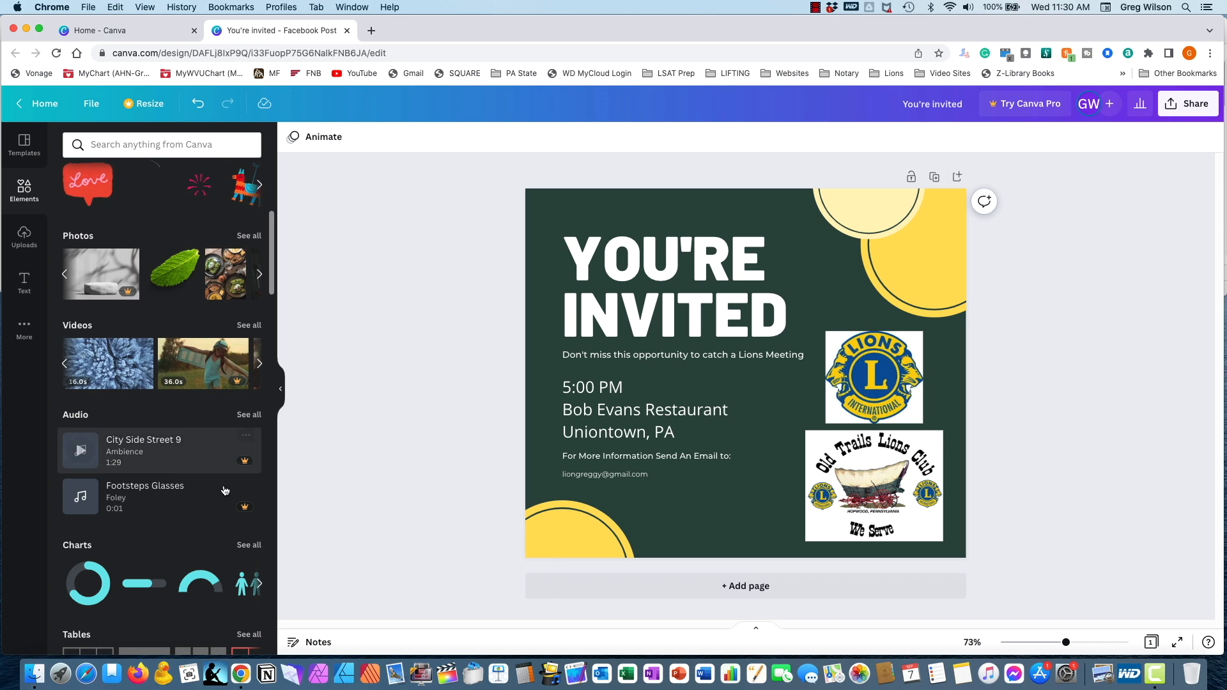
scroll(230, 486, down, 3)
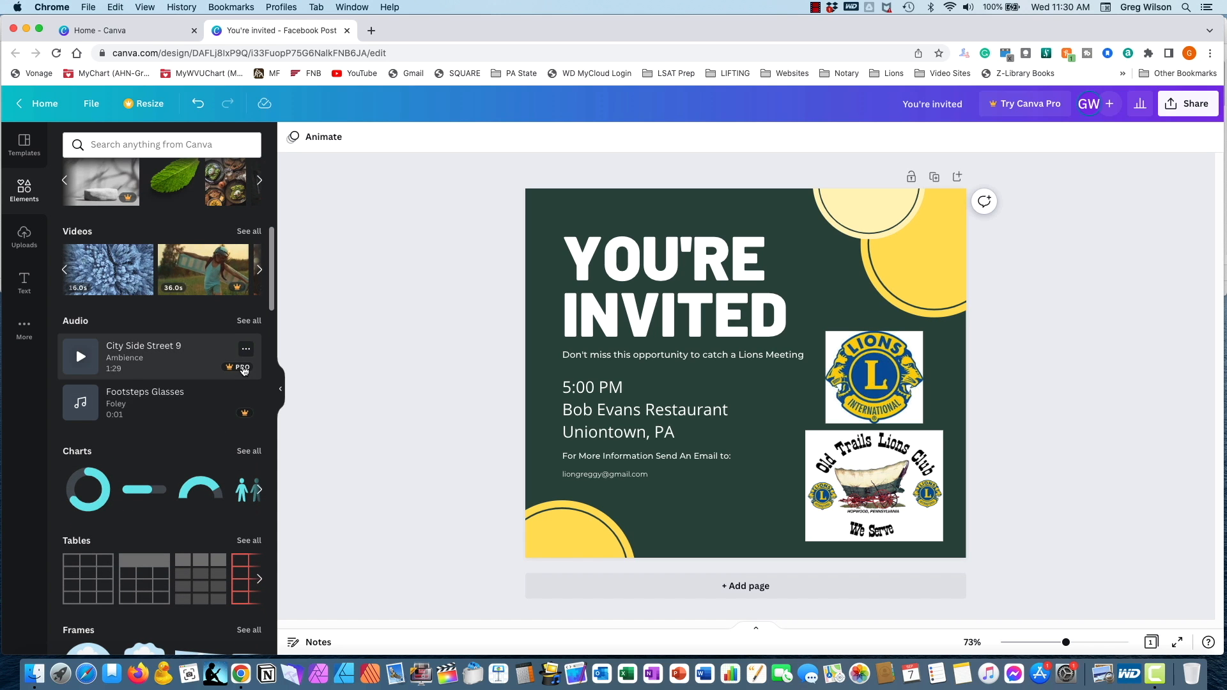
scroll(184, 473, down, 5)
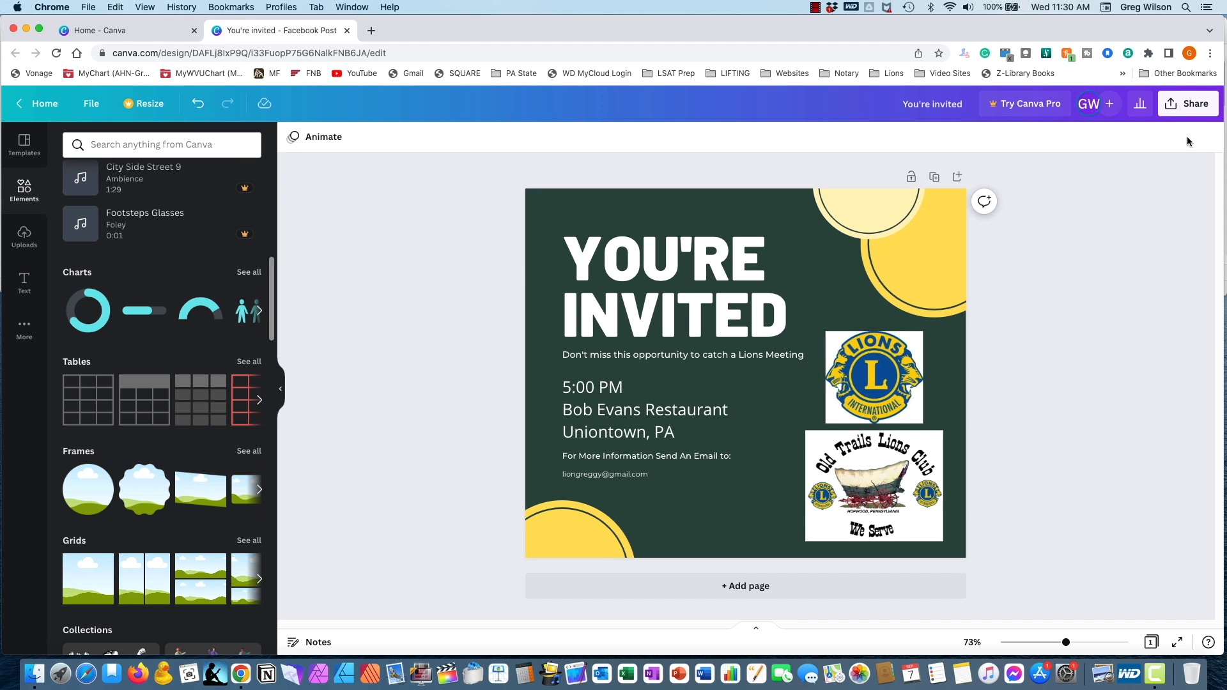
- Download the finished invitation as a PNG file
click(1188, 109)
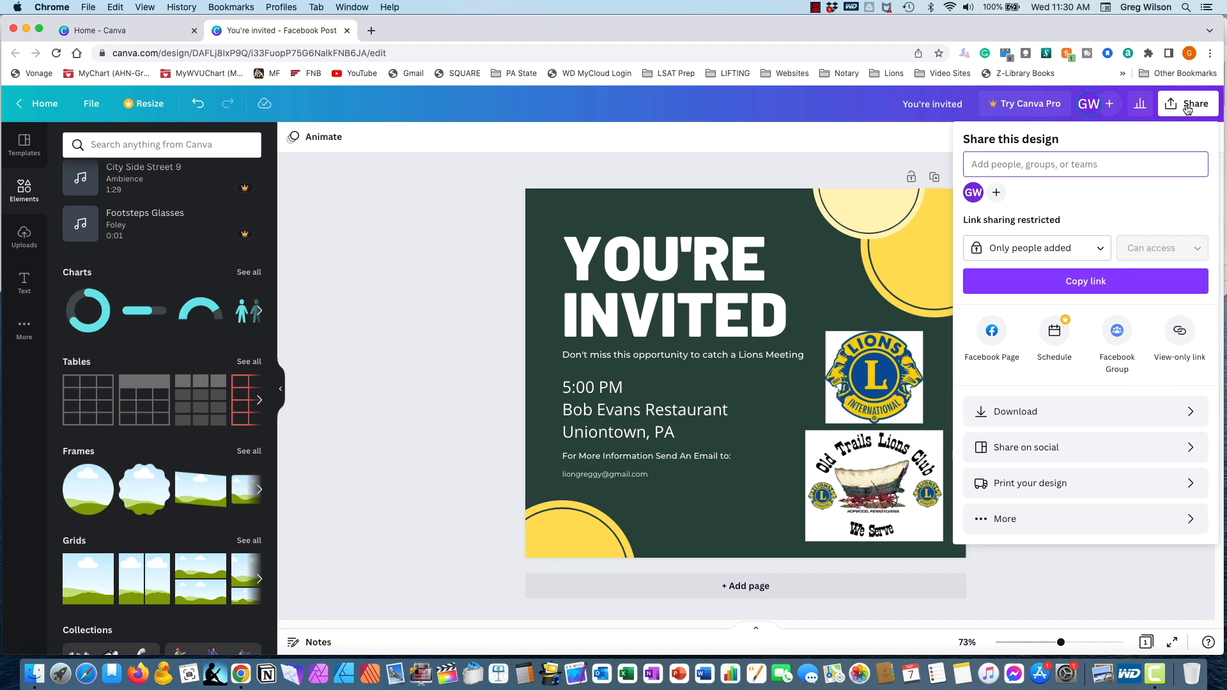
click(1070, 412)
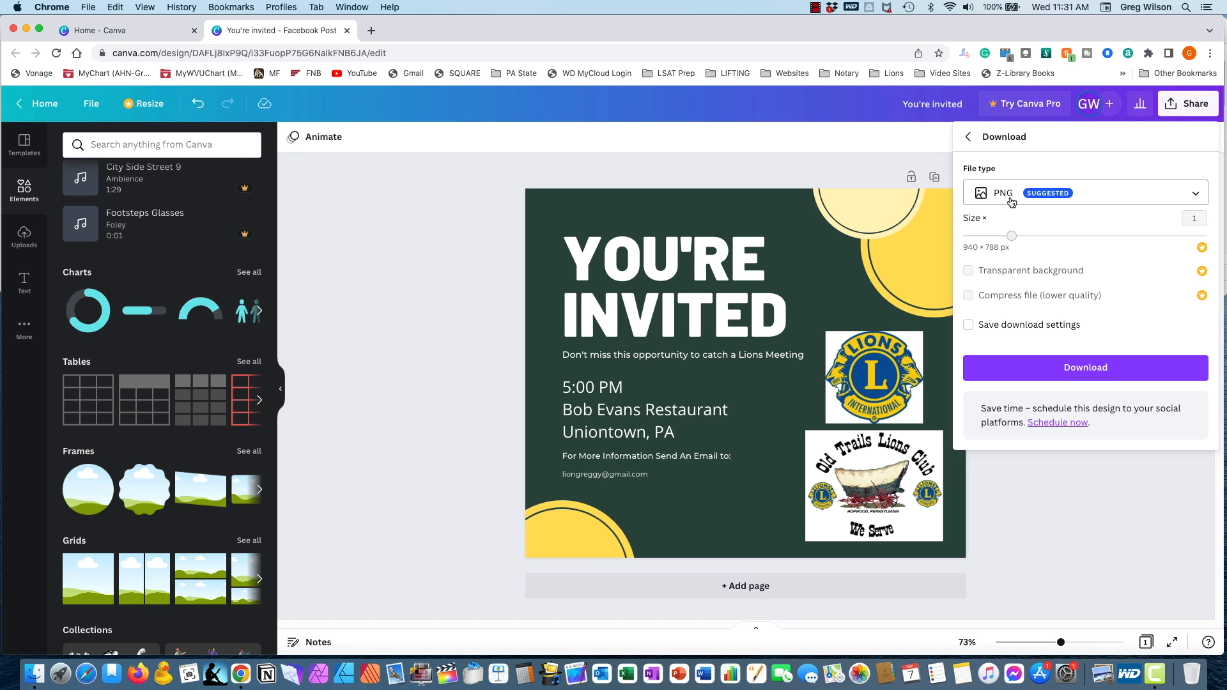
click(1080, 368)
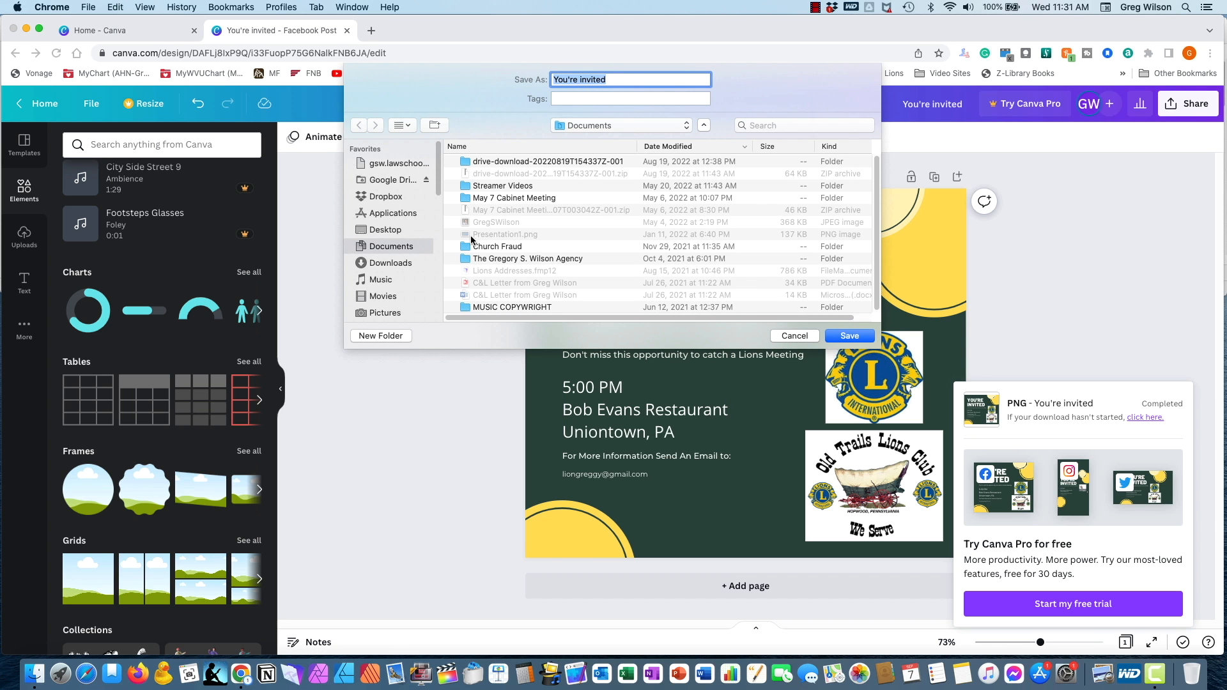
- Save the downloaded PNG as "You're invited" in the YouTube Instruction Canva/Mailchimp folder inside 14-M ZONE REGION A on the Lions Maste drive
scroll(398, 268, down, 8)
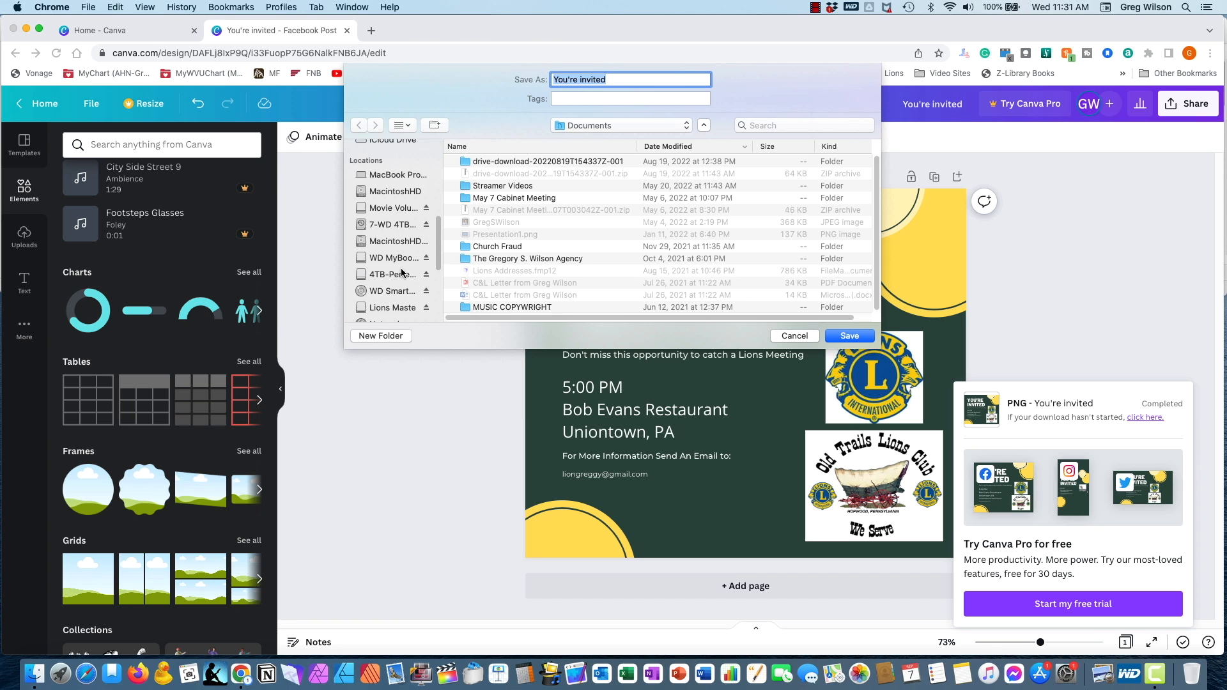
scroll(403, 276, down, 1)
click(401, 297)
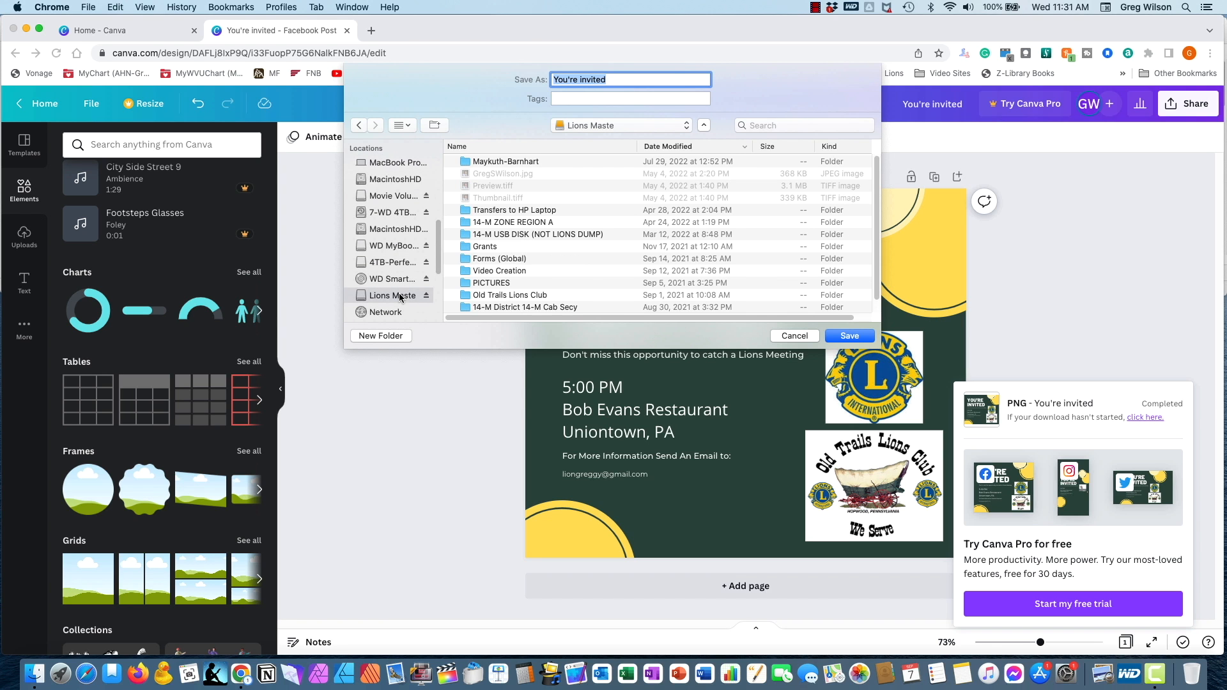
scroll(548, 250, down, 1)
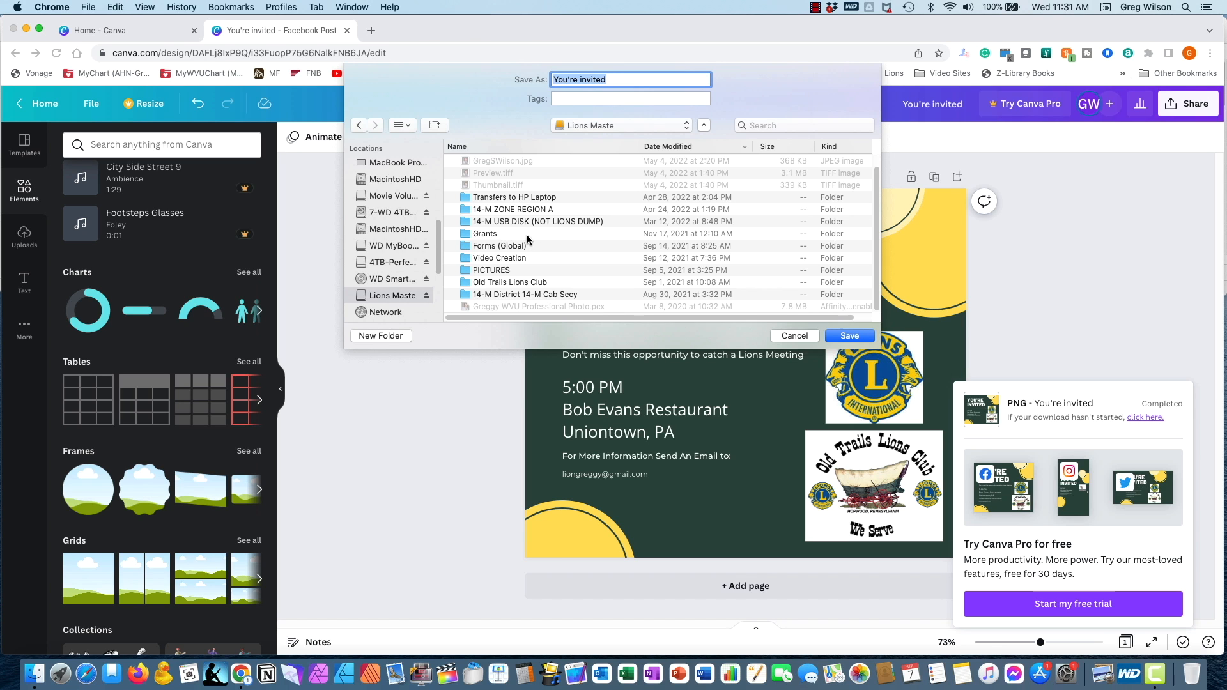
double_click(515, 210)
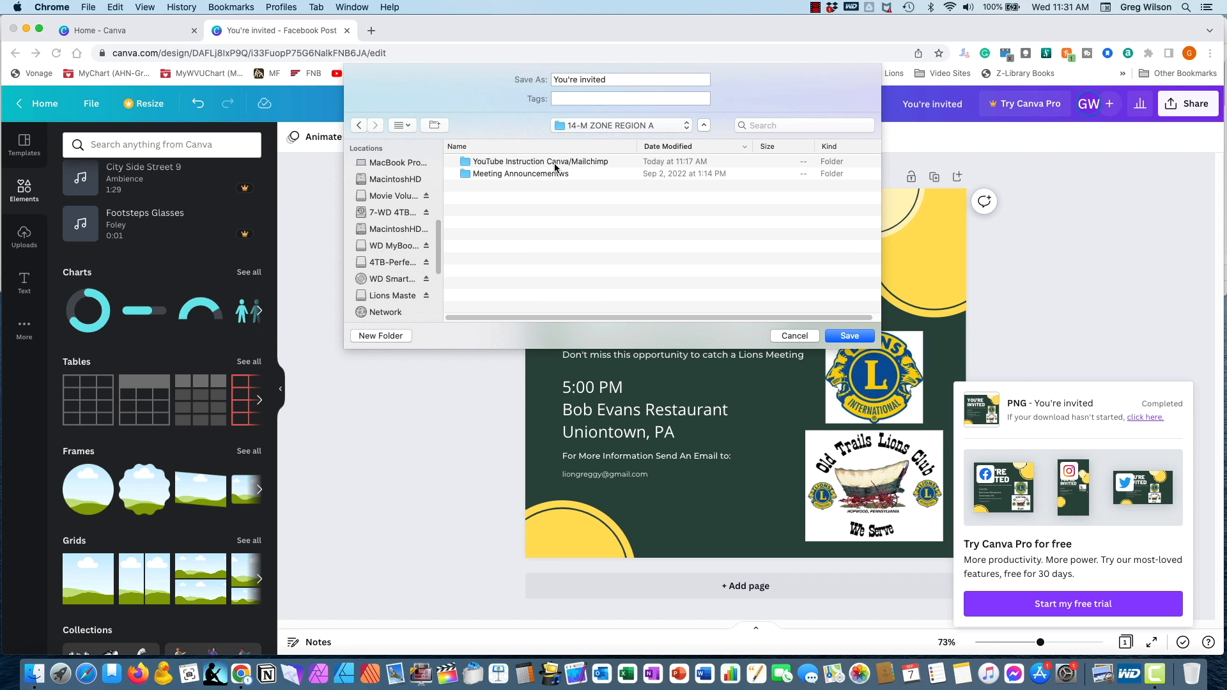
double_click(555, 165)
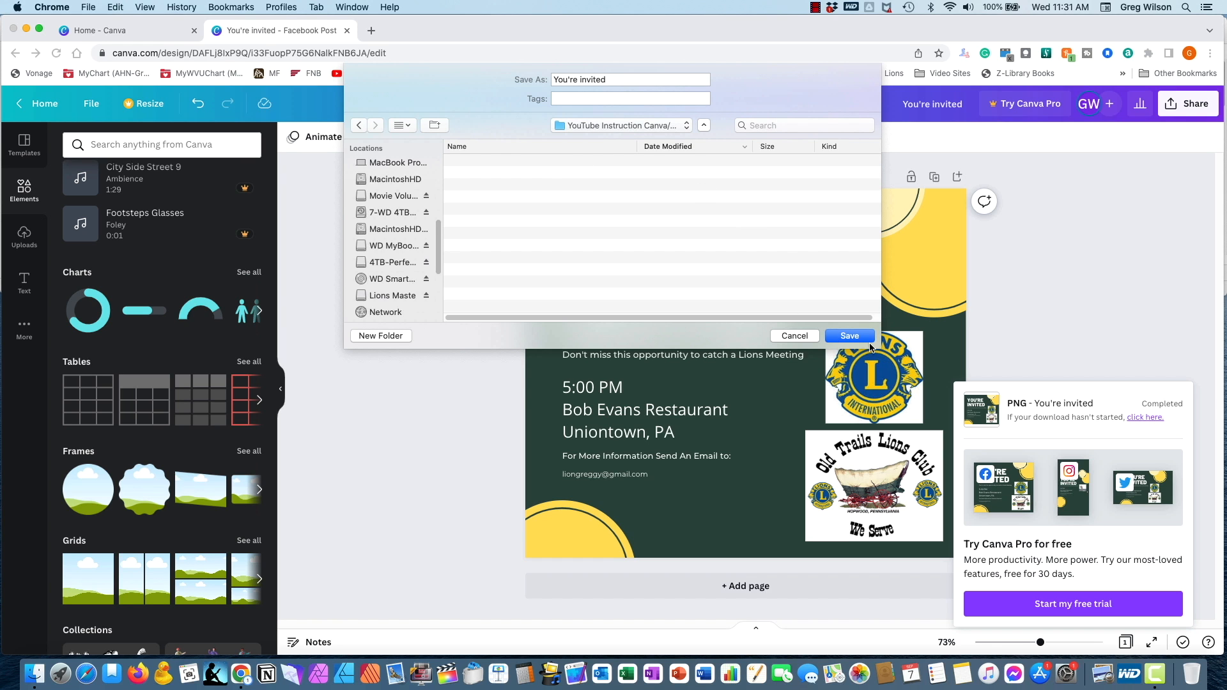
click(850, 337)
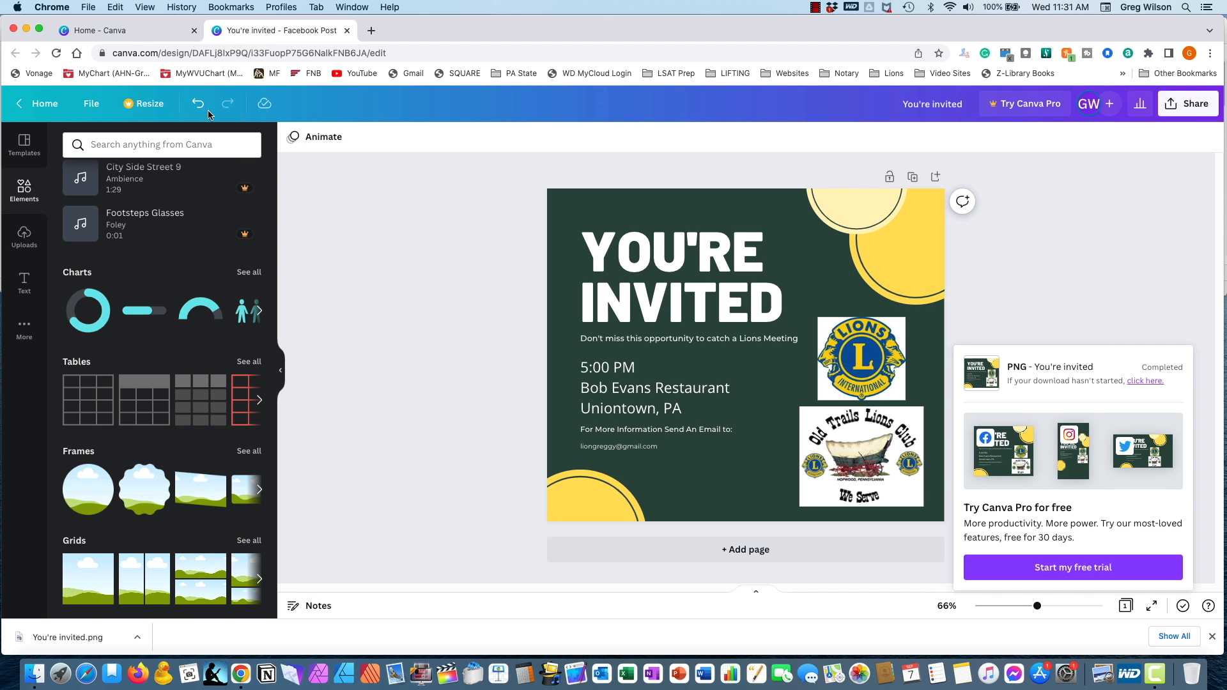
- Return to the Canva home page and look through the recent designs for examples of earlier Lions Club posts, covers and posters
click(40, 106)
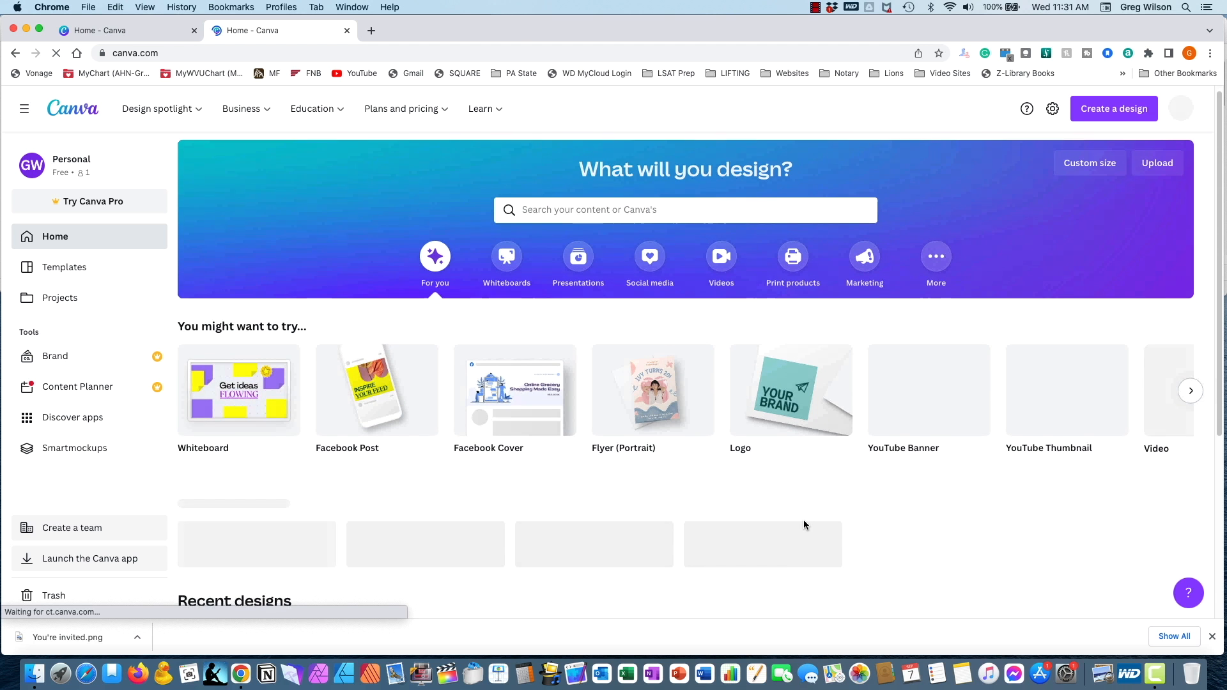
scroll(803, 524, down, 3)
scroll(803, 525, down, 3)
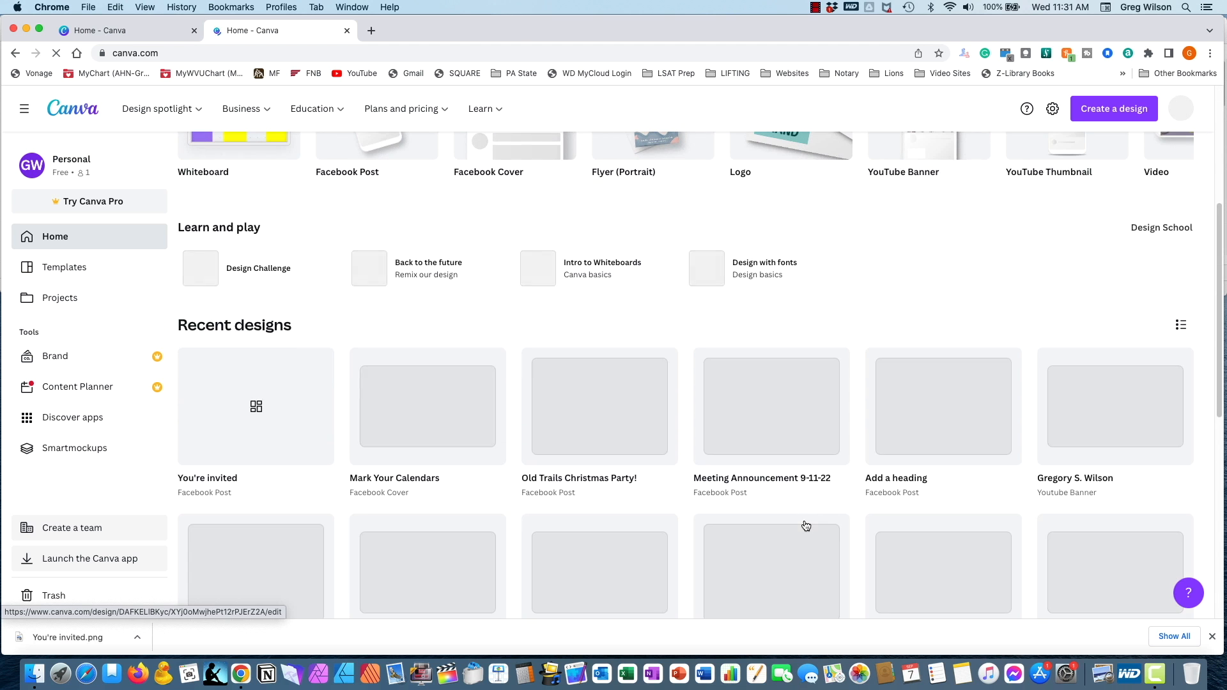
scroll(805, 525, down, 10)
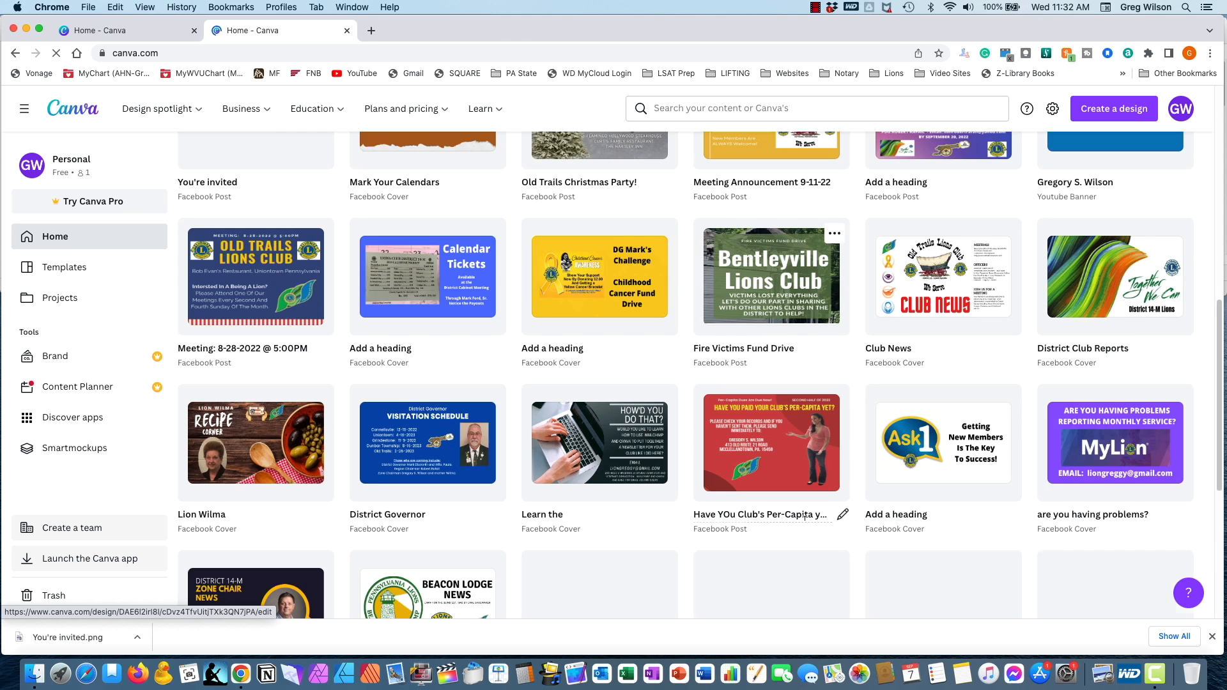
scroll(806, 525, down, 5)
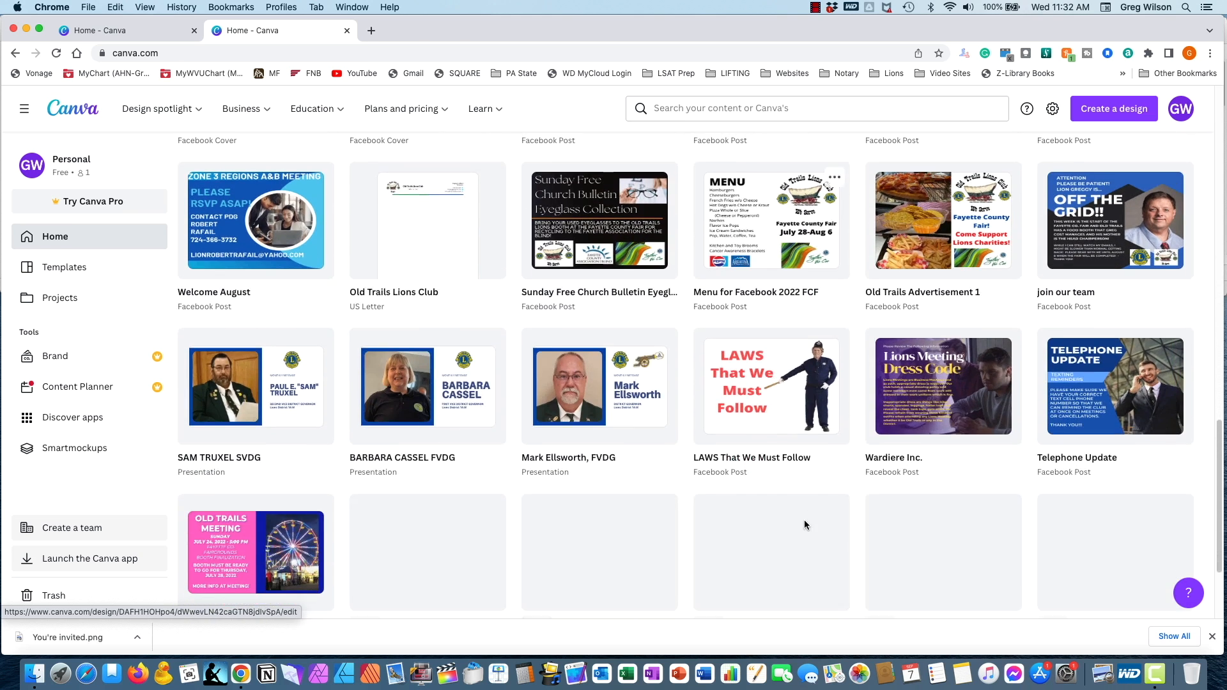
scroll(807, 526, up, 1)
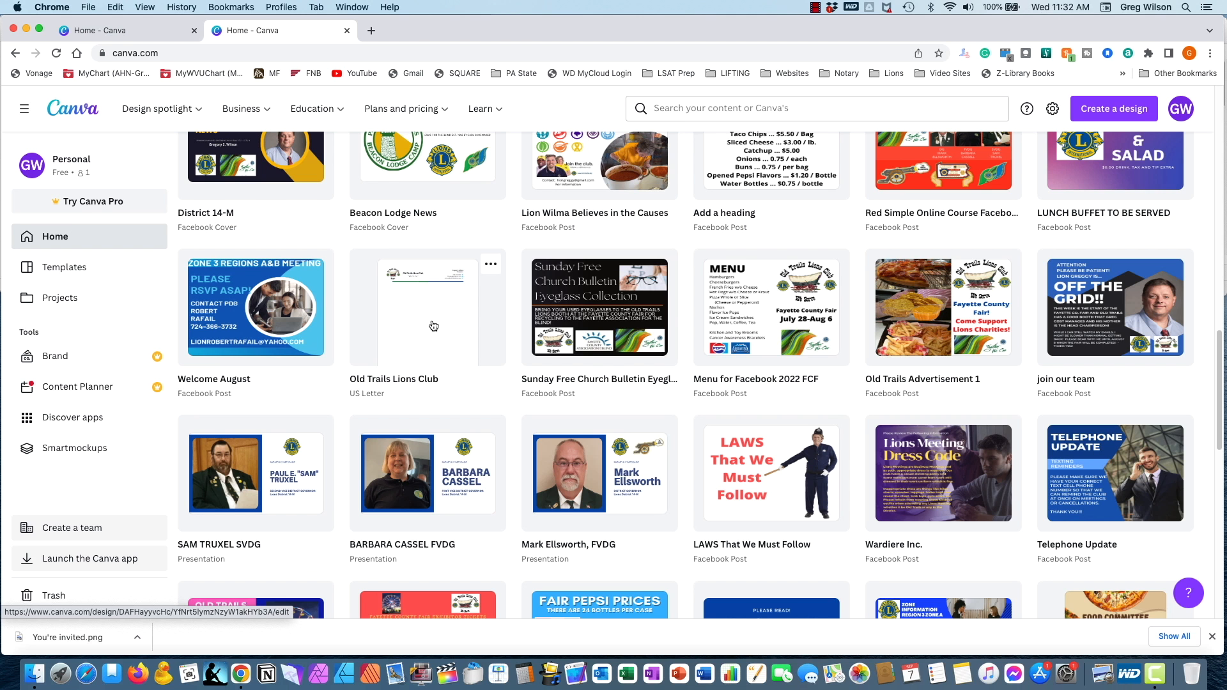
scroll(828, 415, down, 5)
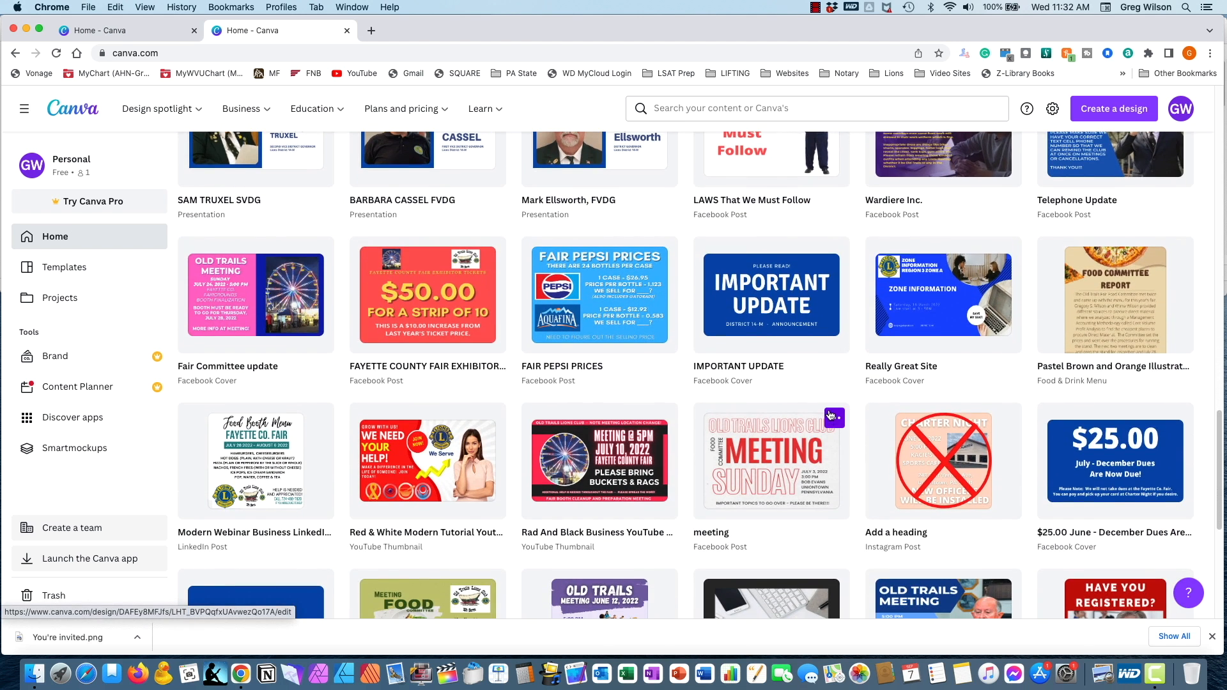
scroll(830, 415, down, 6)
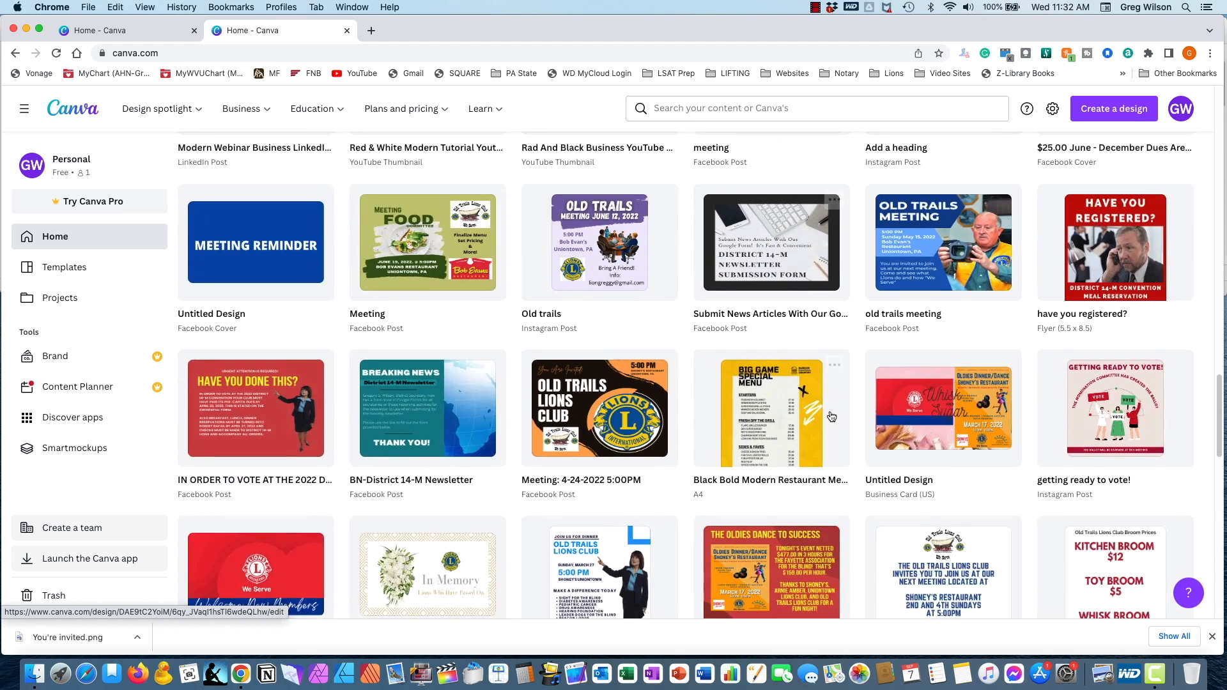
scroll(831, 417, down, 3)
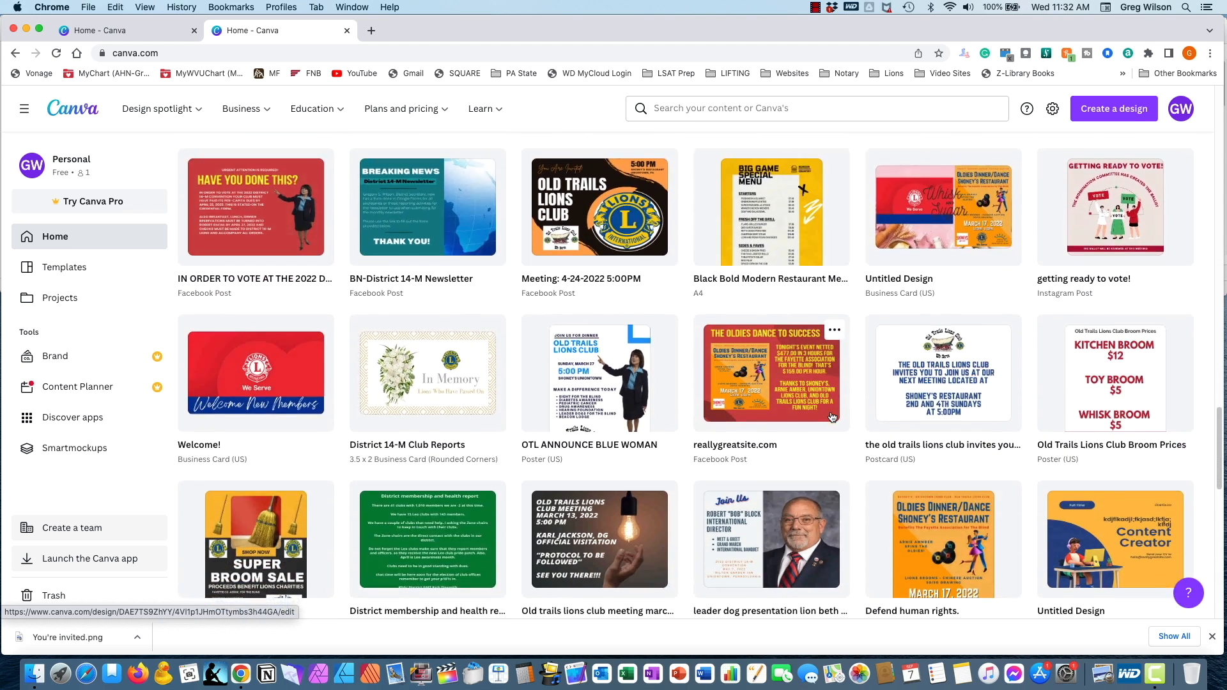
scroll(832, 417, down, 4)
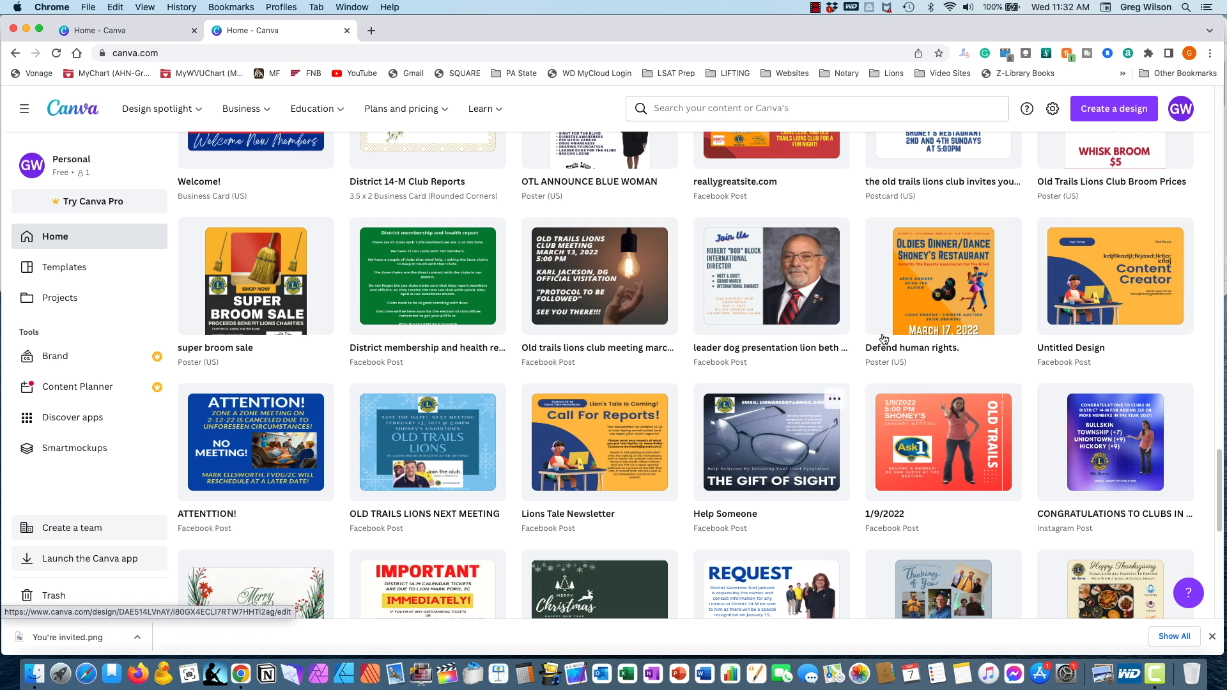